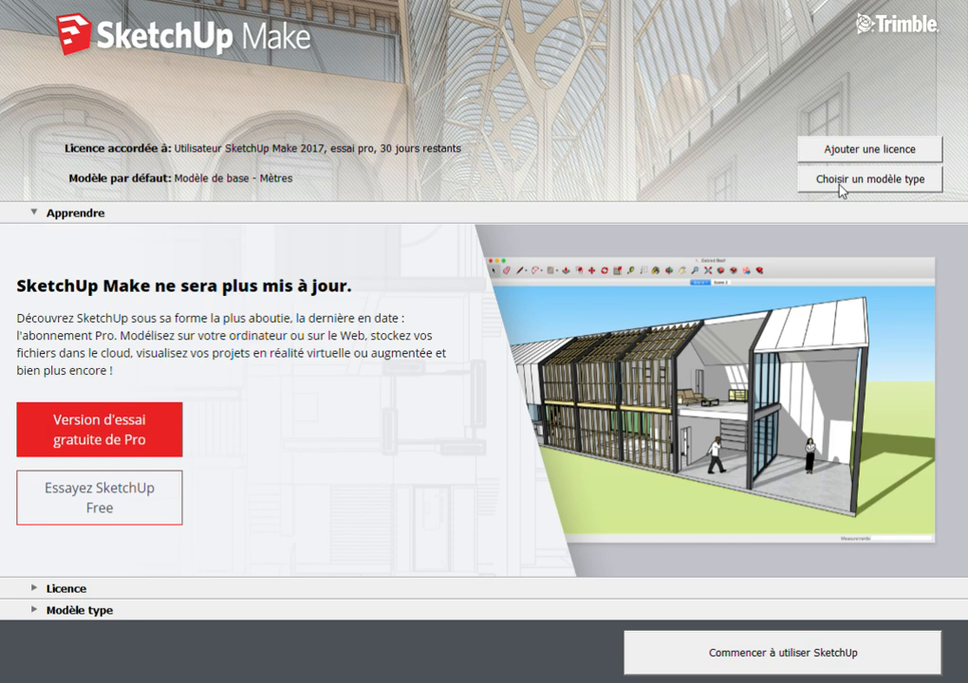
# Start a new model with the "Modèle de base - Mètres" template
pyautogui.click(840, 185)
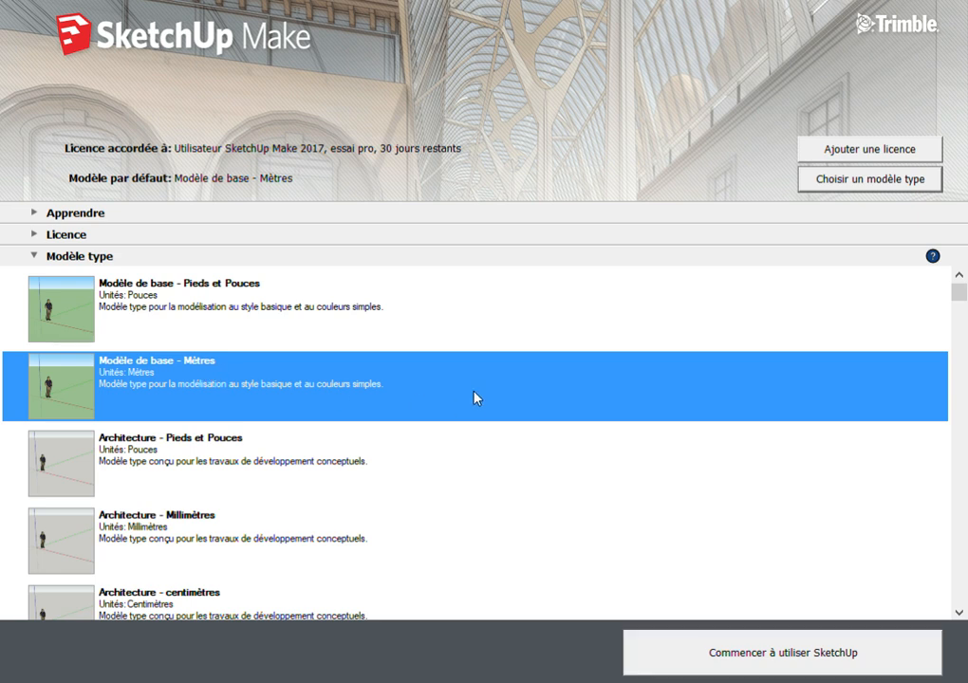
pyautogui.click(702, 653)
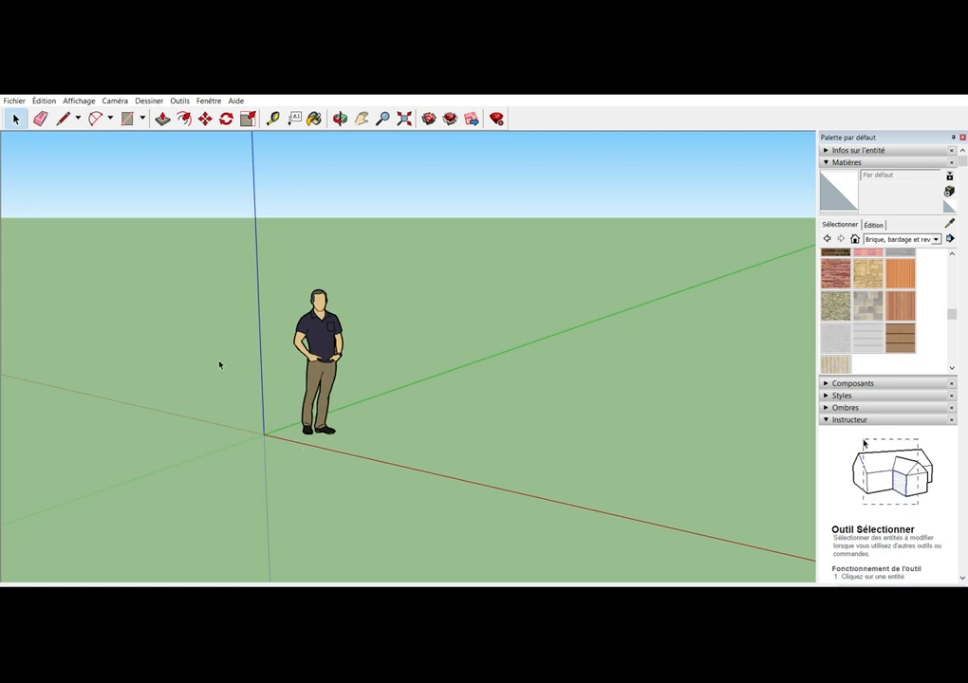
# Draw a large rectangle on the ground from the axis origin, between the red and green axes
pyautogui.click(128, 118)
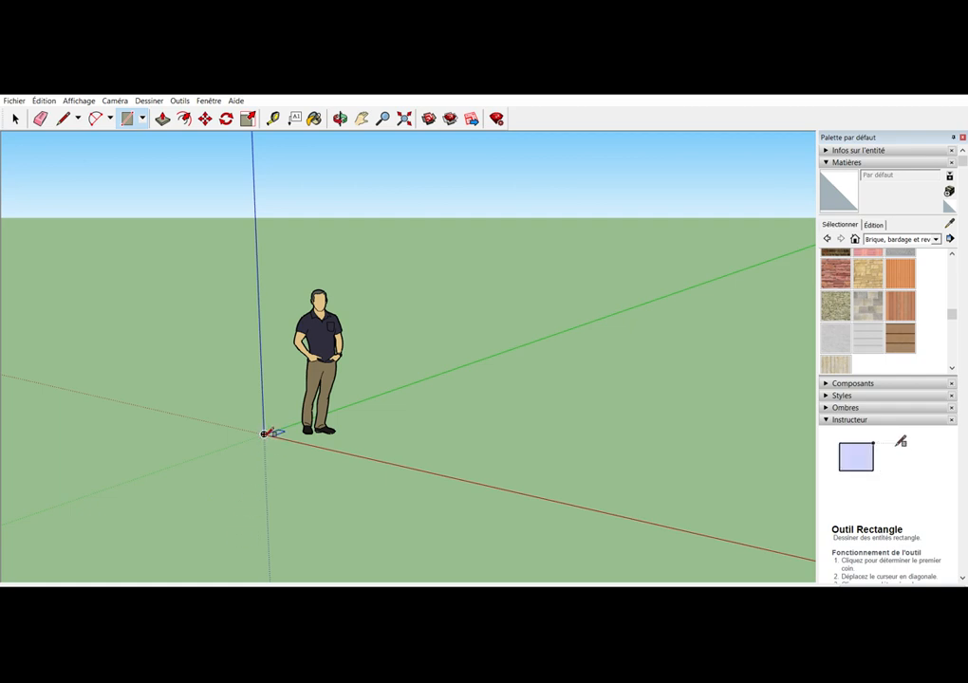
pyautogui.click(265, 434)
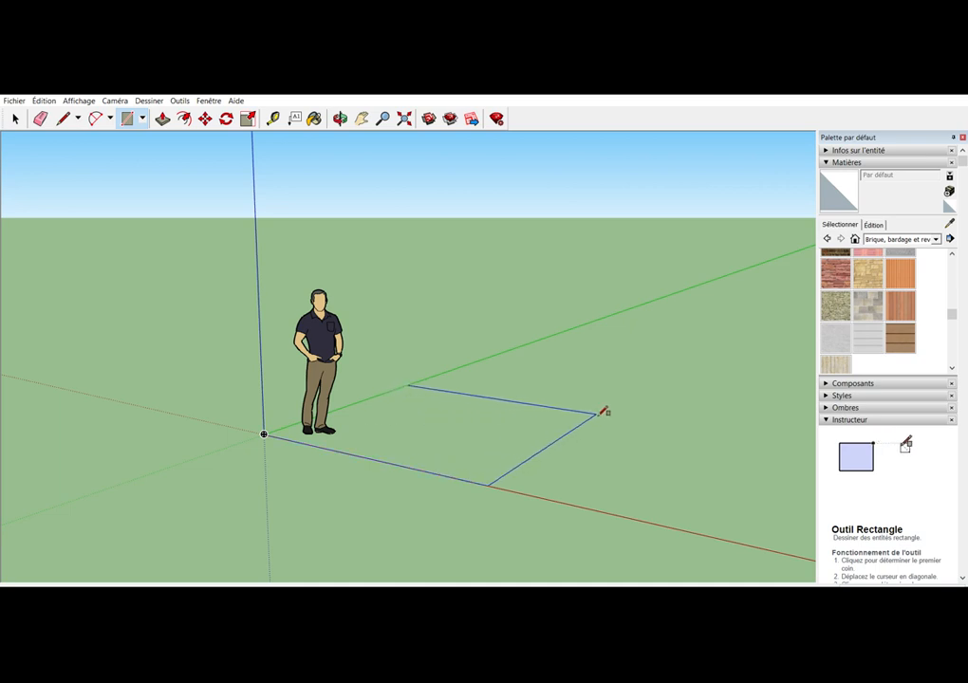
pyautogui.press('Escape')
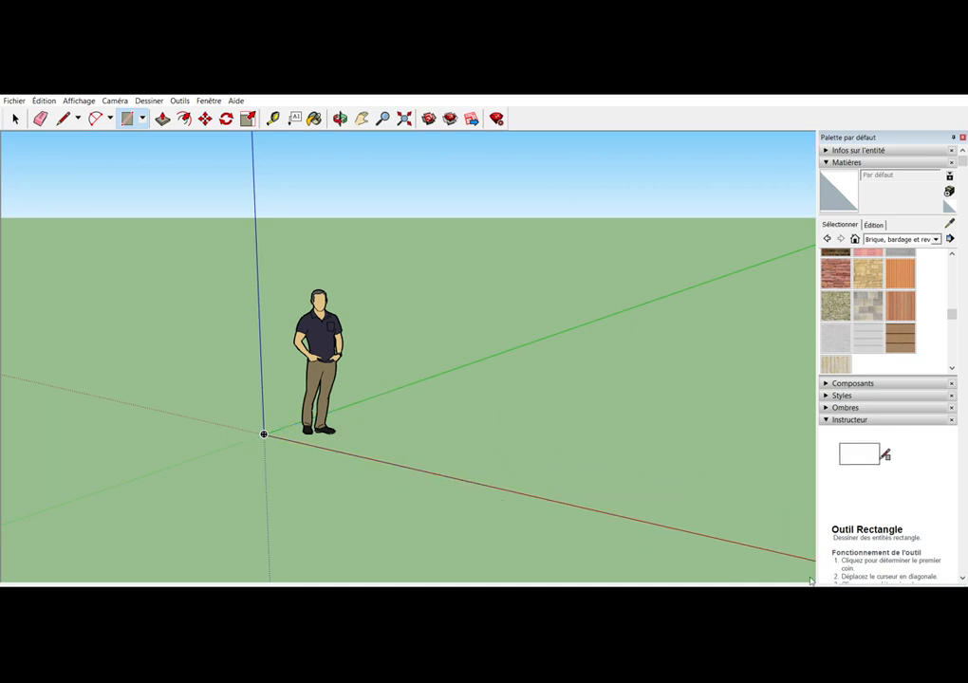
pyautogui.click(264, 433)
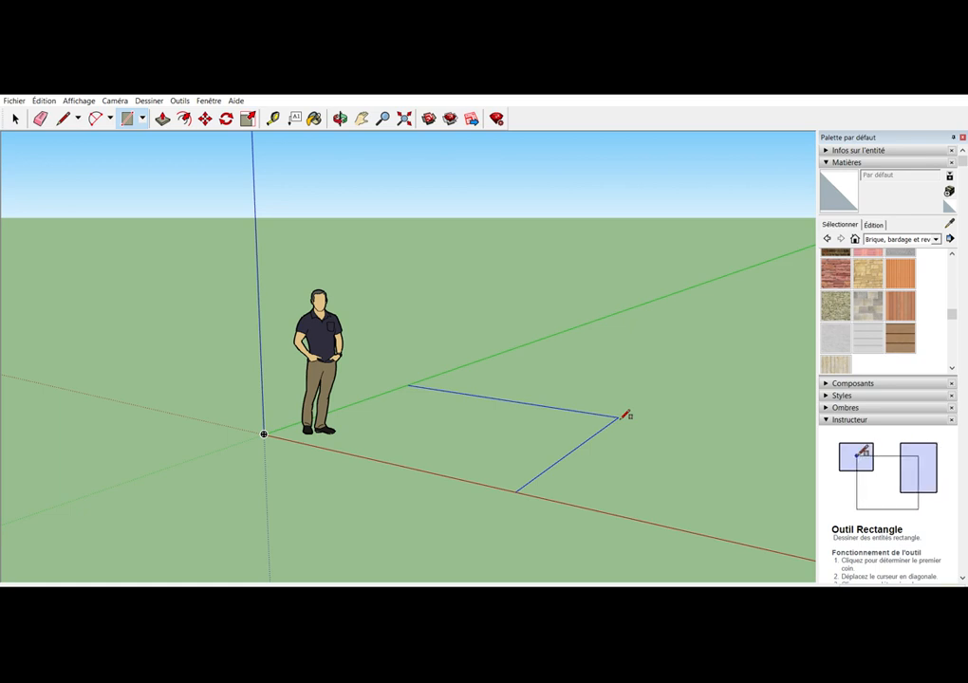
pyautogui.press('Return')
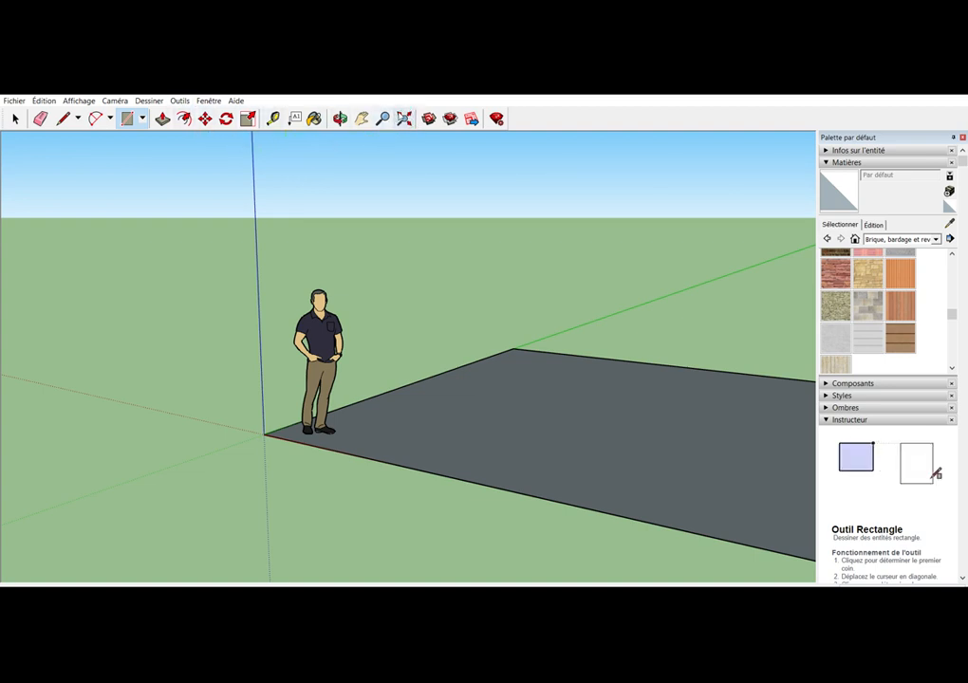
pyautogui.click(404, 115)
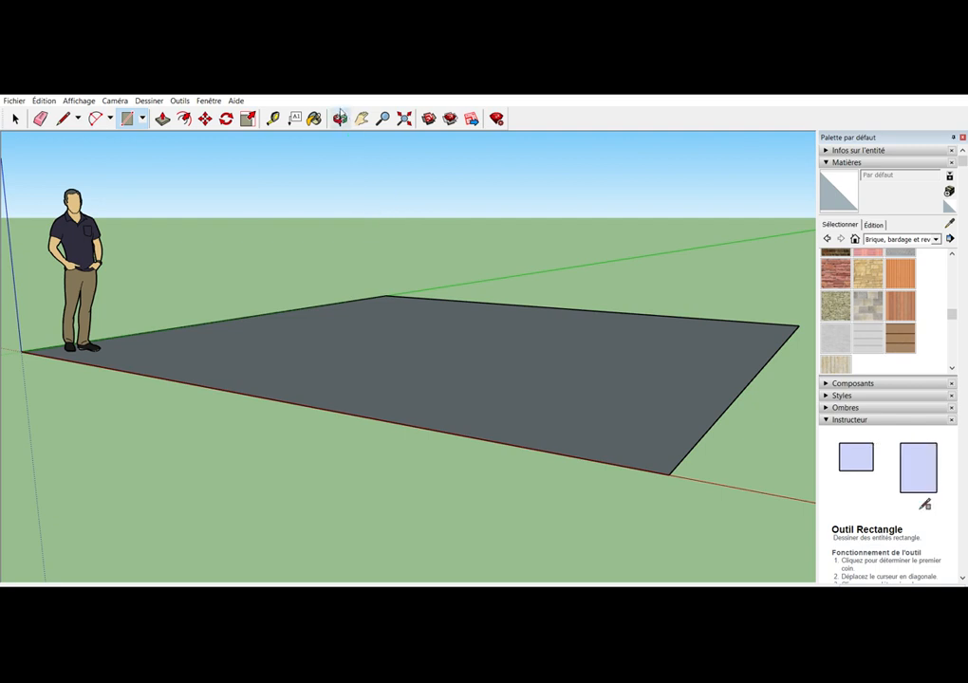
# Examine the ground rectangle from a higher viewpoint, including its far edge and the free ground beyond it
pyautogui.click(340, 118)
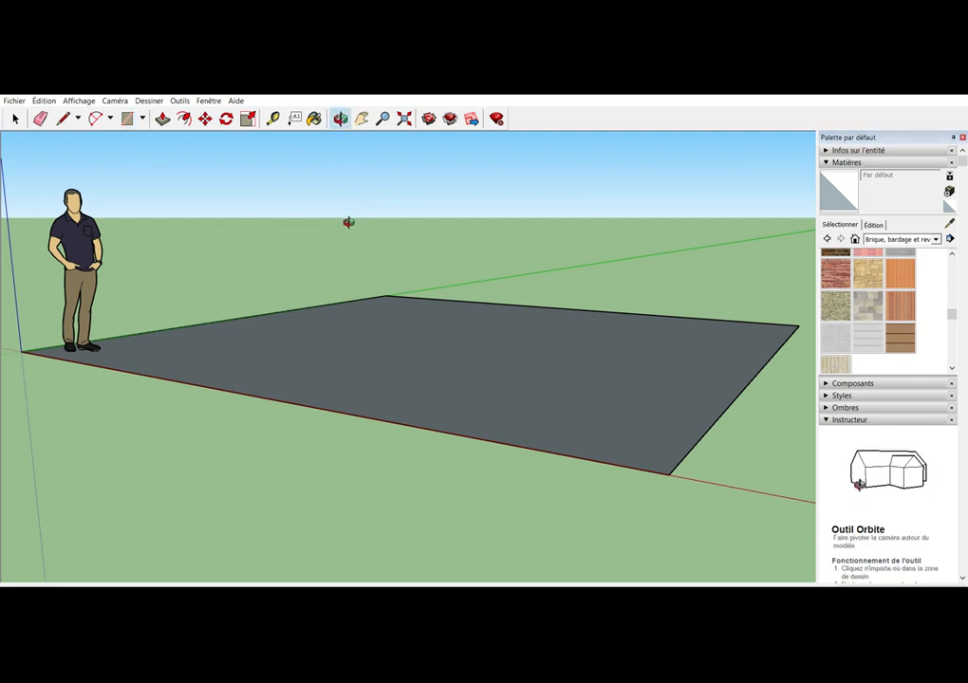
pyautogui.moveTo(348, 222); pyautogui.dragTo(348, 225)
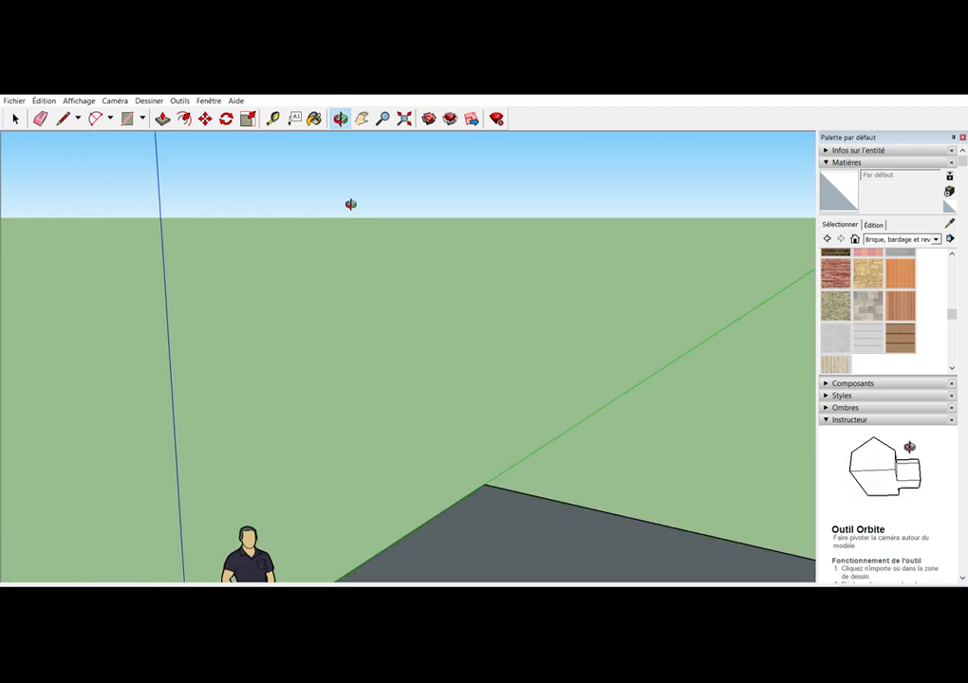
pyautogui.moveTo(507, 449); pyautogui.dragTo(346, 157)
pyautogui.click(361, 119)
pyautogui.moveTo(608, 490); pyautogui.dragTo(549, 303)
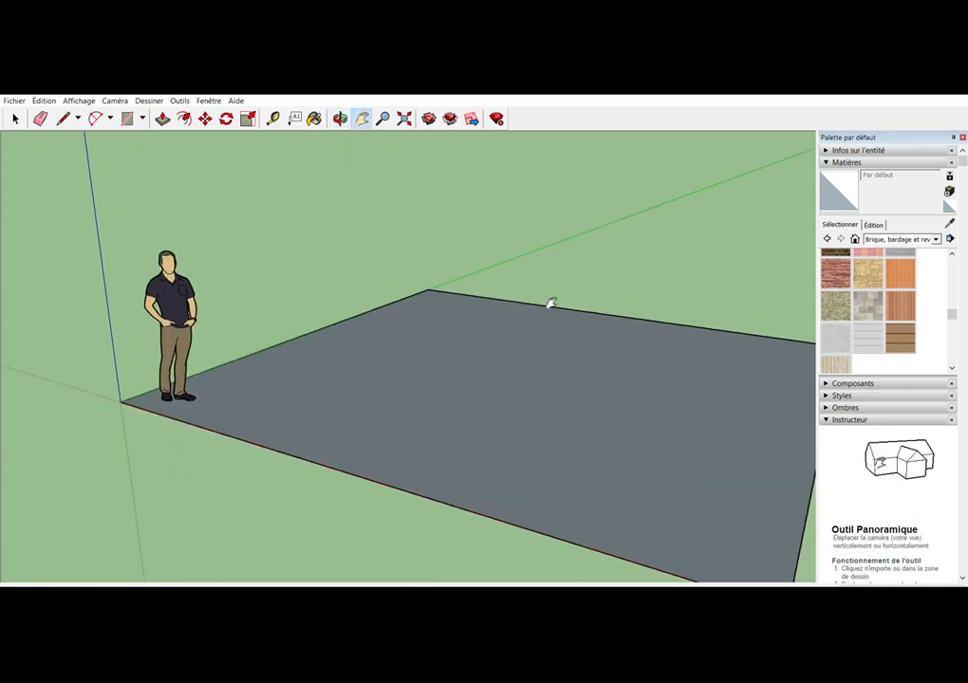
pyautogui.moveTo(634, 397); pyautogui.dragTo(494, 395)
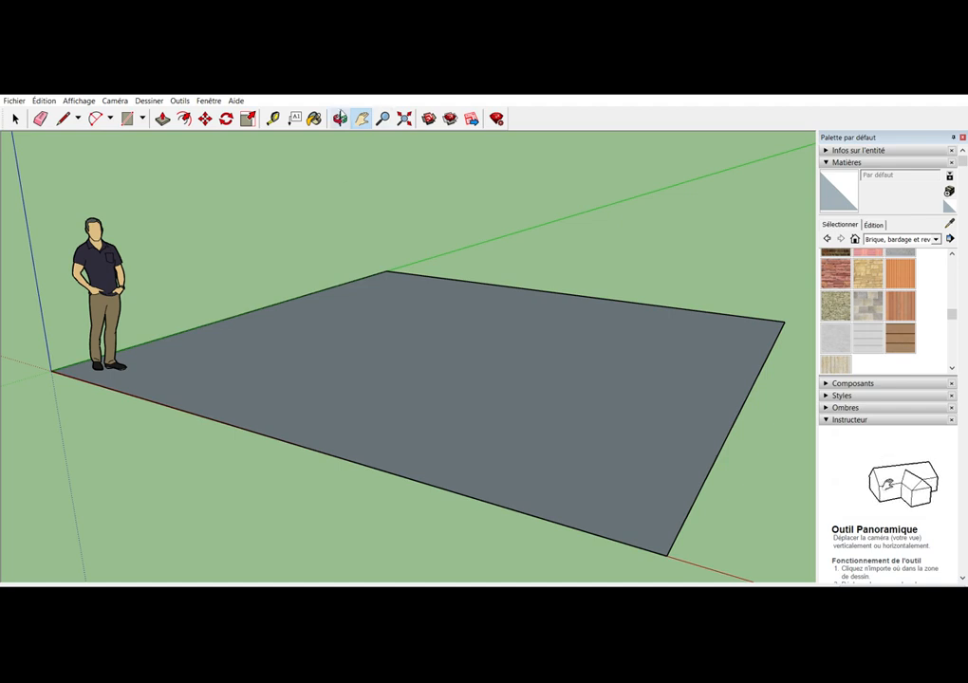
pyautogui.click(405, 117)
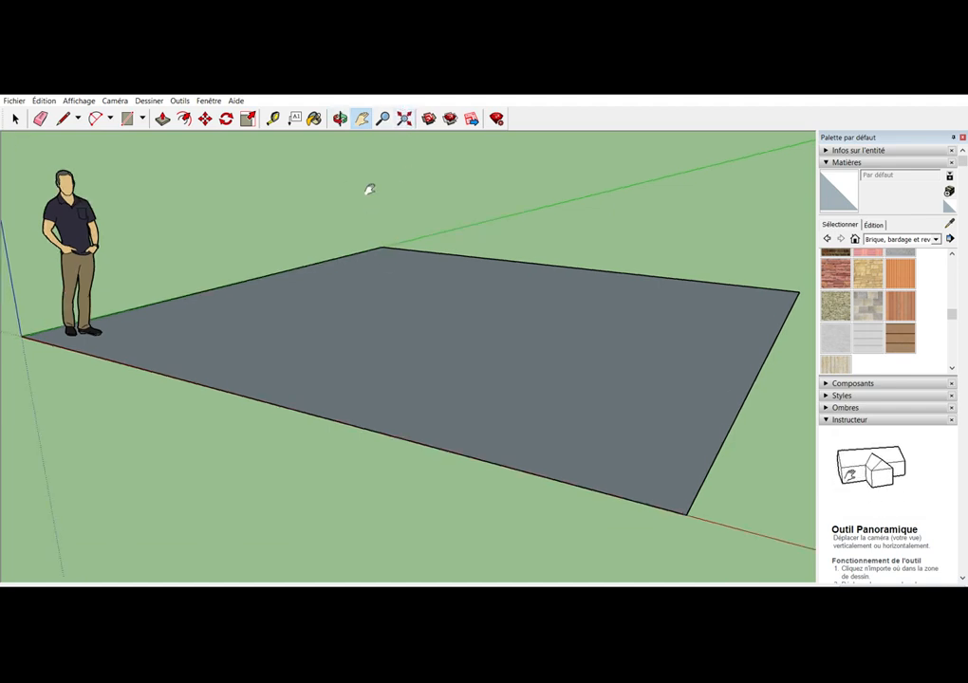
pyautogui.press('o')
pyautogui.moveTo(356, 224); pyautogui.dragTo(375, 284)
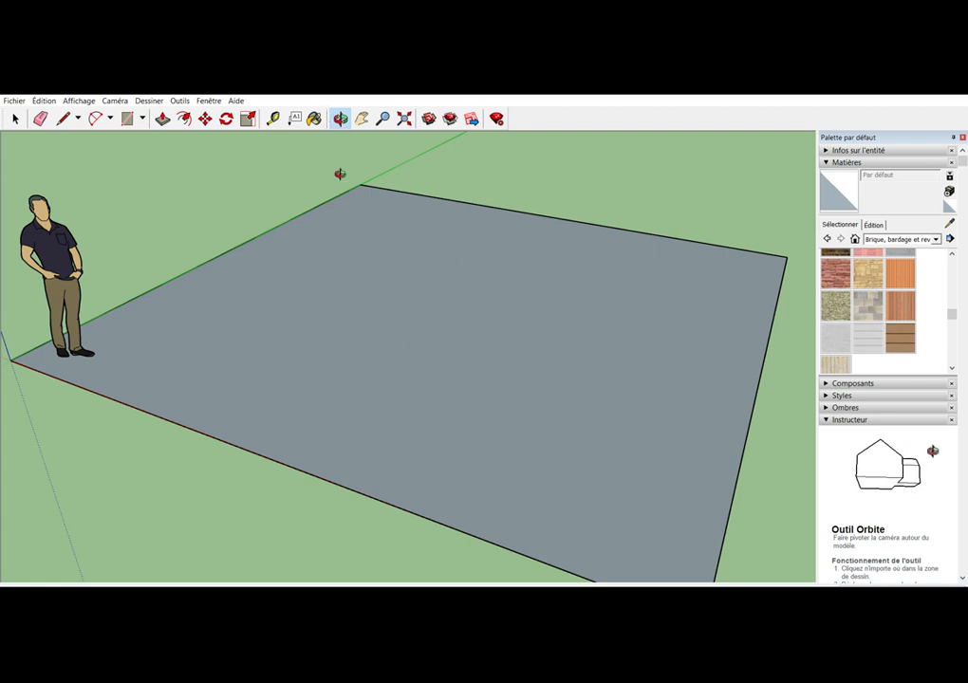
pyautogui.press('h')
pyautogui.moveTo(623, 344); pyautogui.dragTo(297, 302)
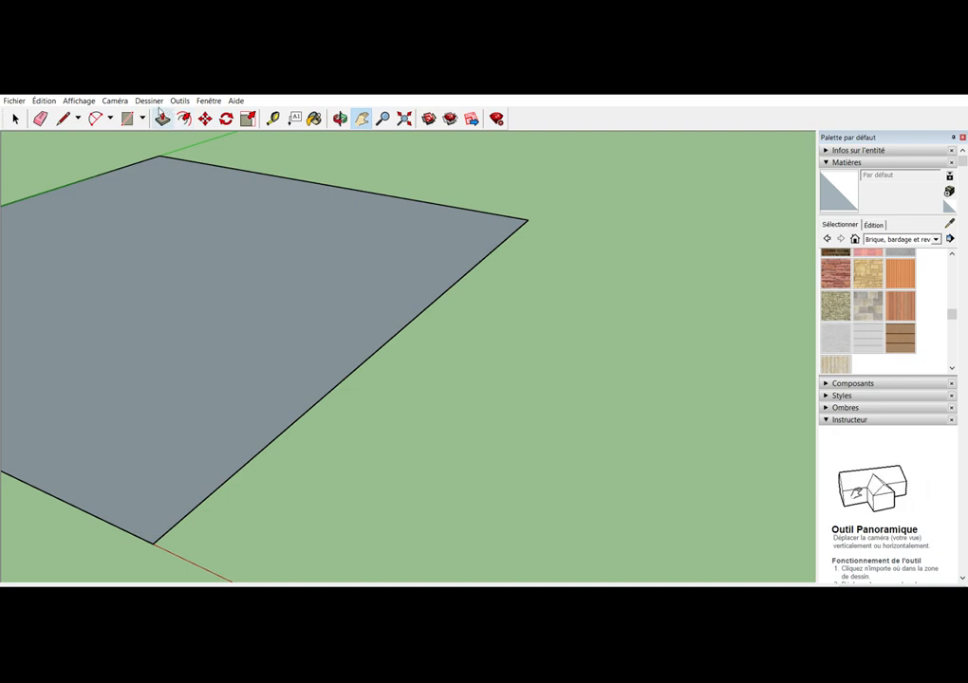
# Draw a second, smaller ground rectangle outward from the large rectangle's far corner, sharing part of its edge
pyautogui.click(126, 118)
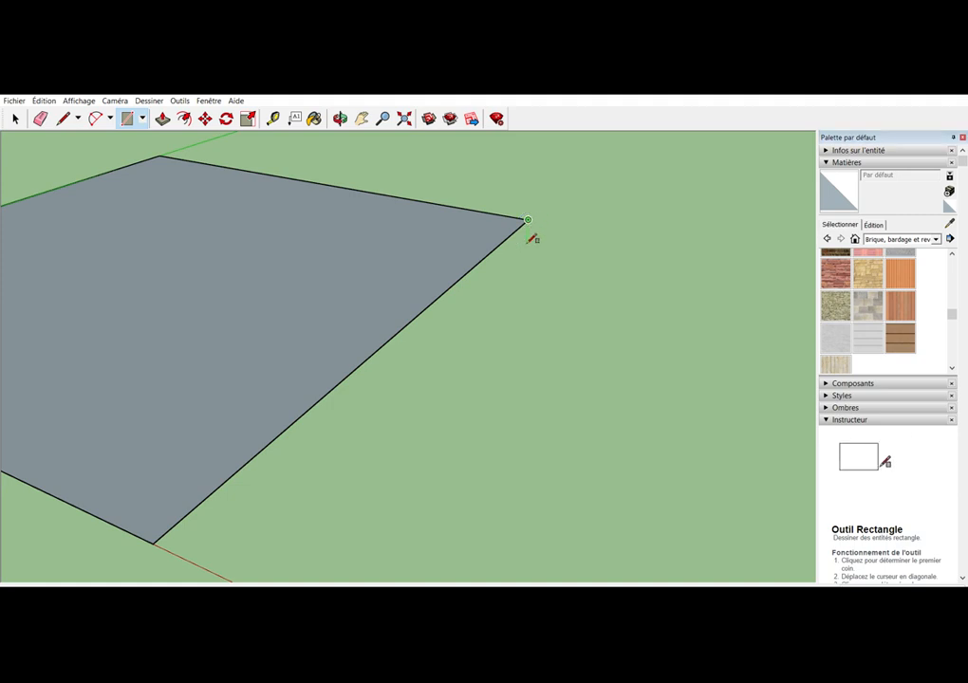
pyautogui.click(527, 220)
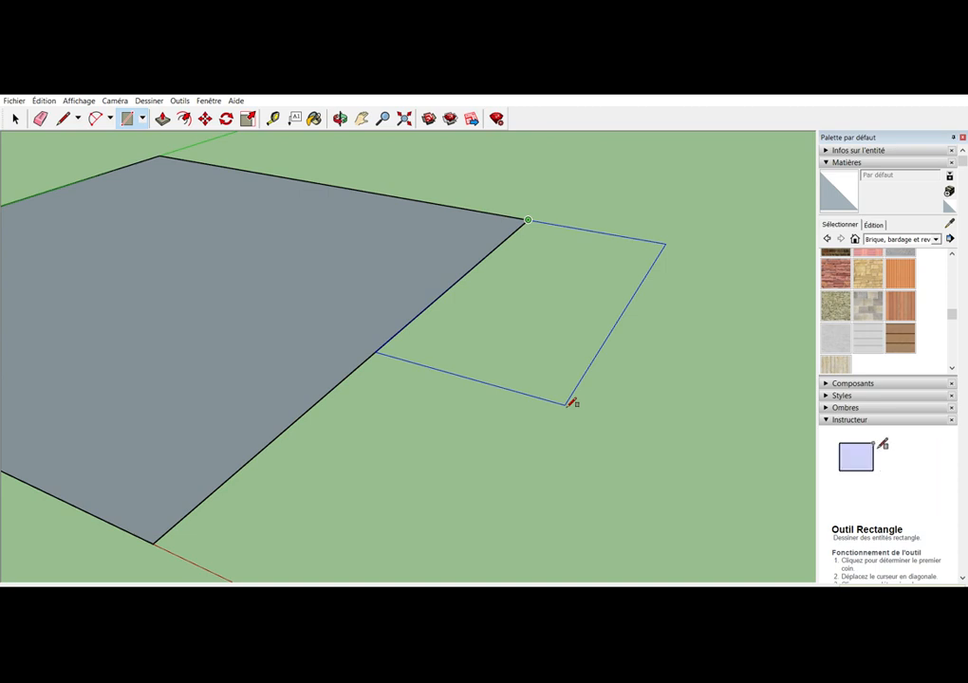
pyautogui.press('Return')
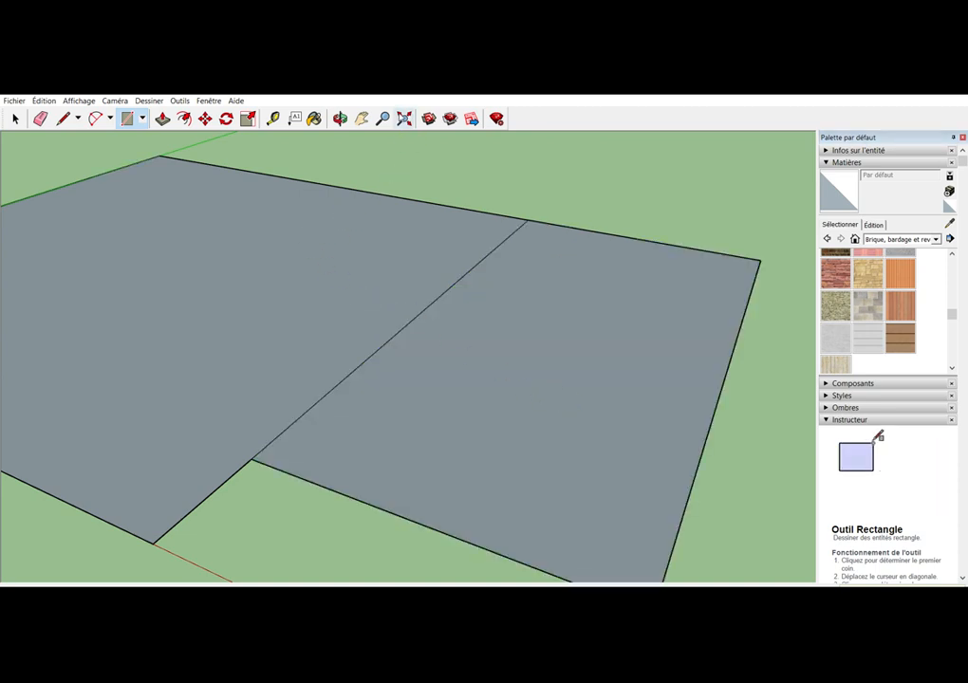
pyautogui.hotkey('shift', 'z')
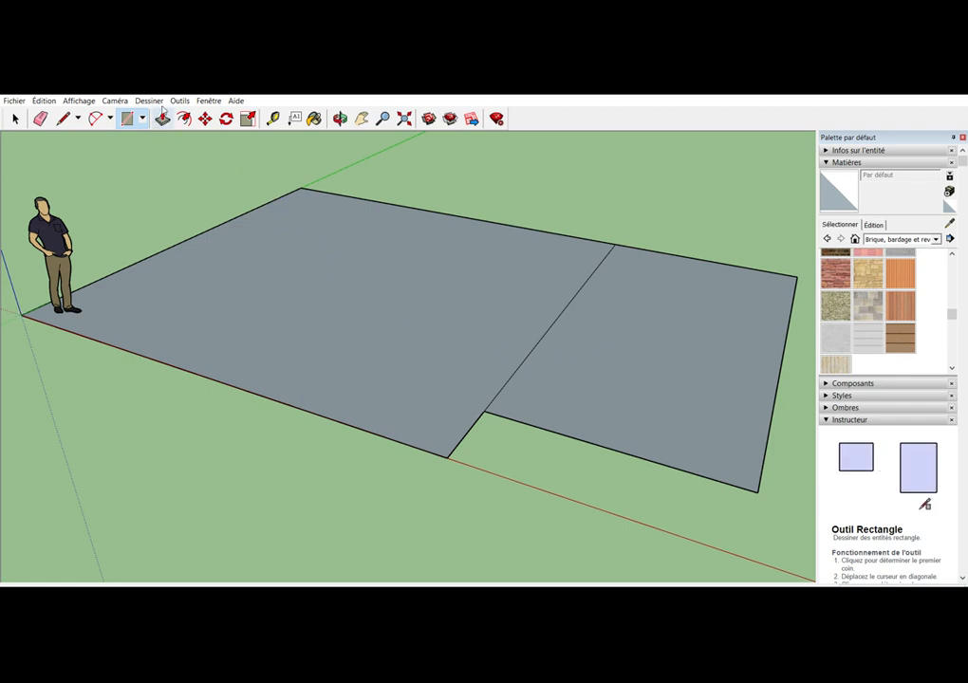
# Extrude the large rectangle upward with Push/Pull to form the main block
pyautogui.click(163, 116)
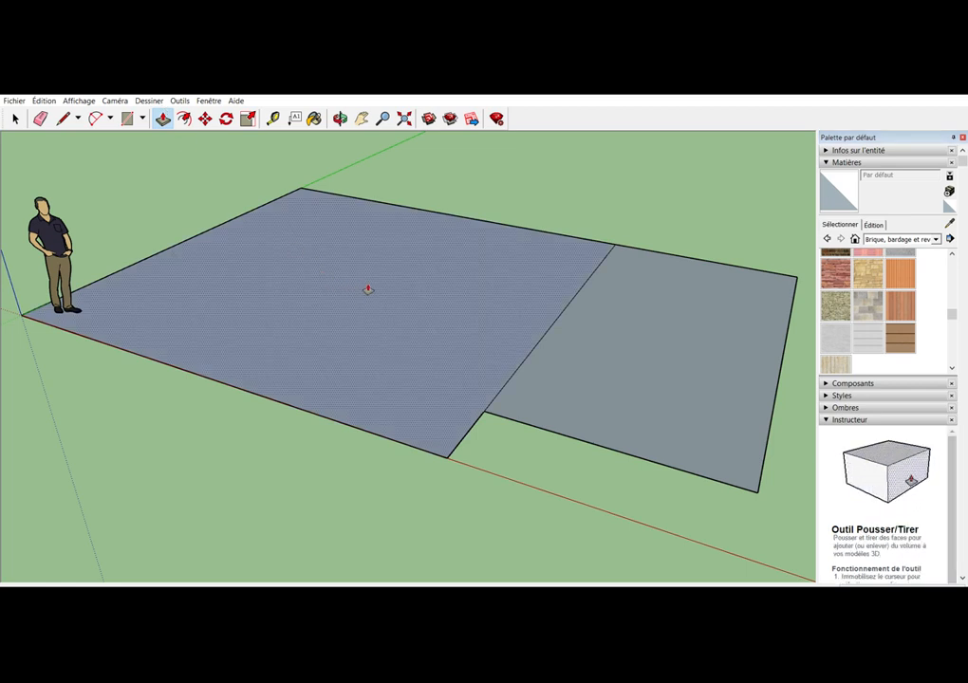
pyautogui.click(368, 289)
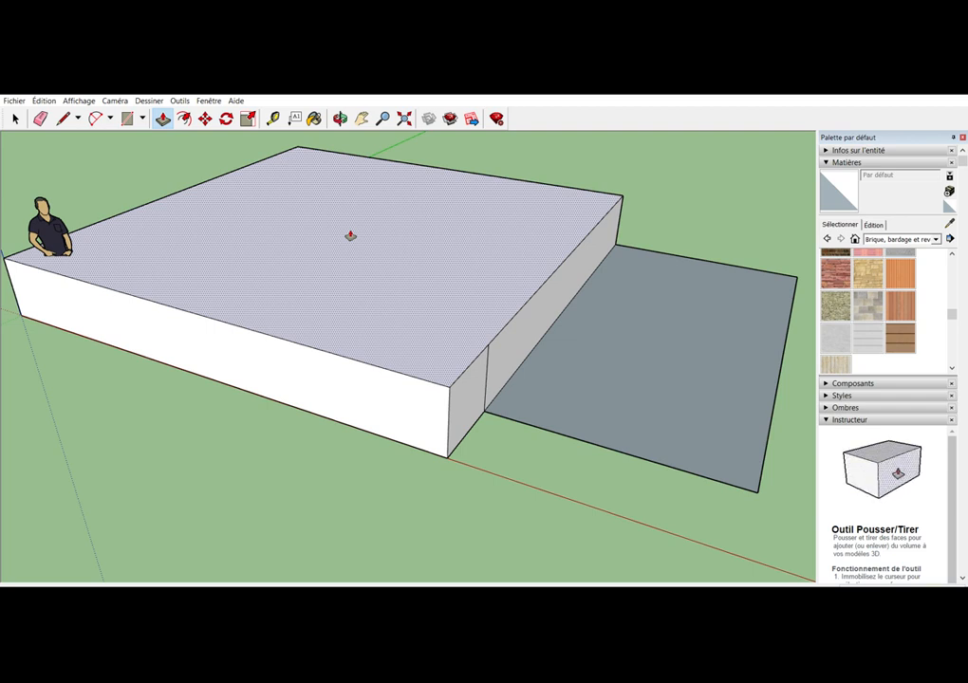
pyautogui.press('Return')
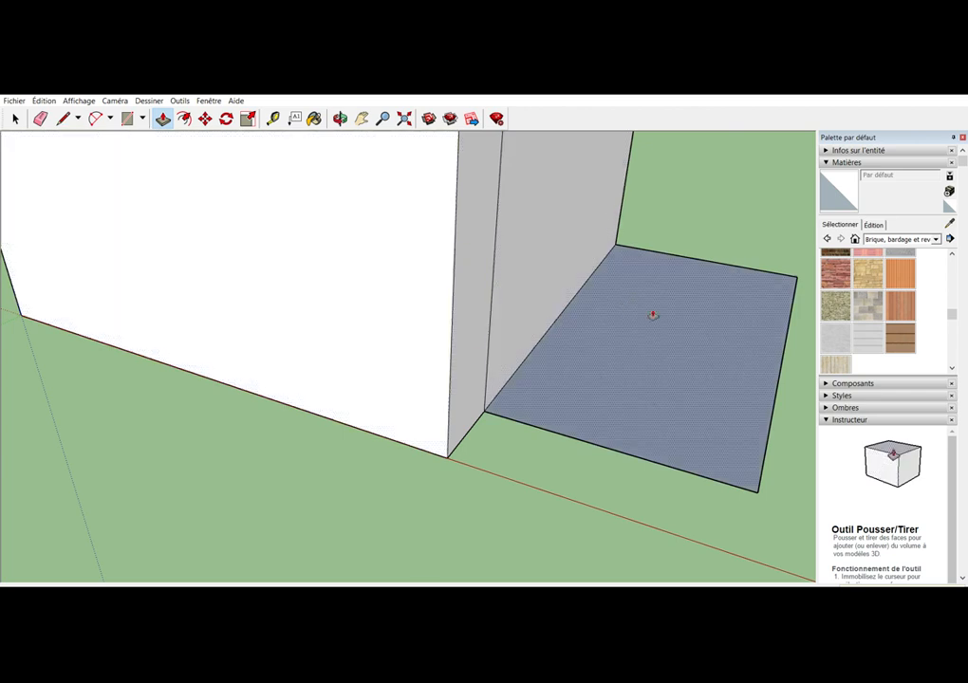
# Extrude the smaller rectangle upward with Push/Pull to roughly half the main block's height
pyautogui.click(383, 116)
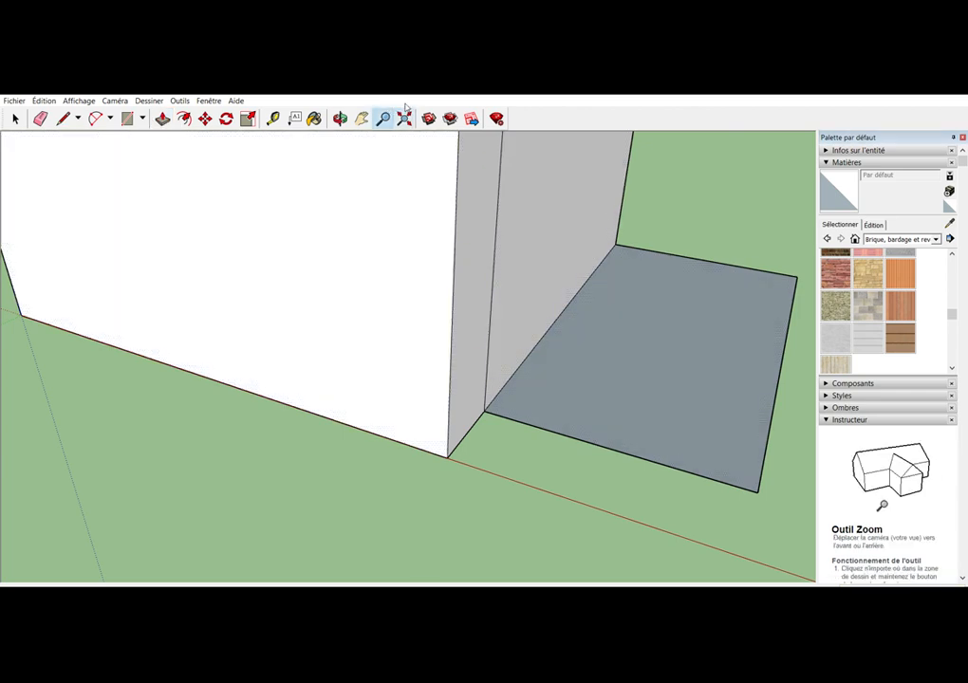
pyautogui.click(404, 117)
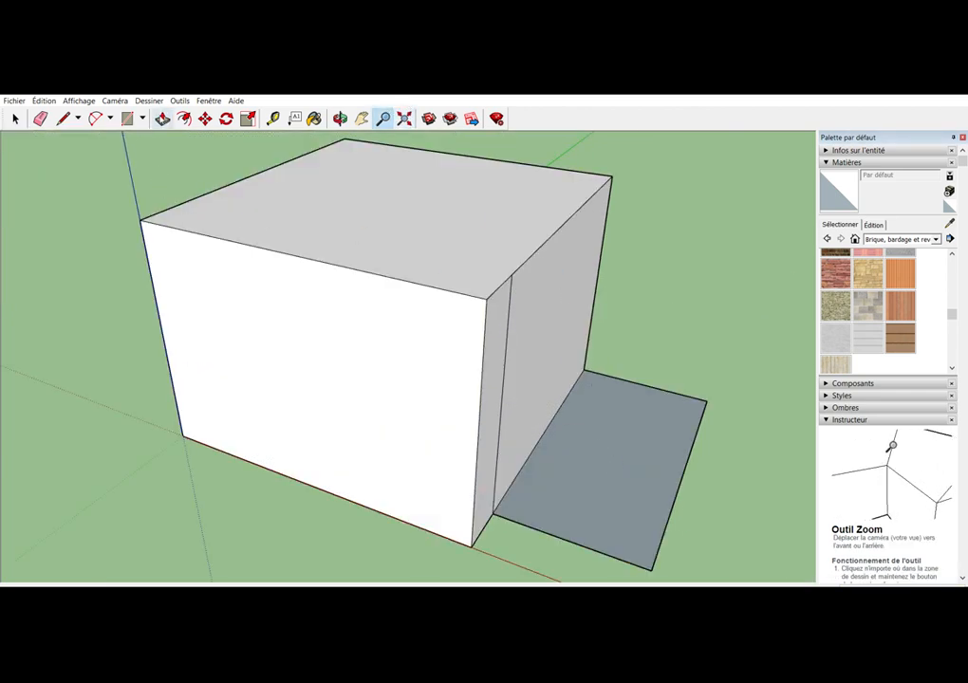
pyautogui.click(162, 118)
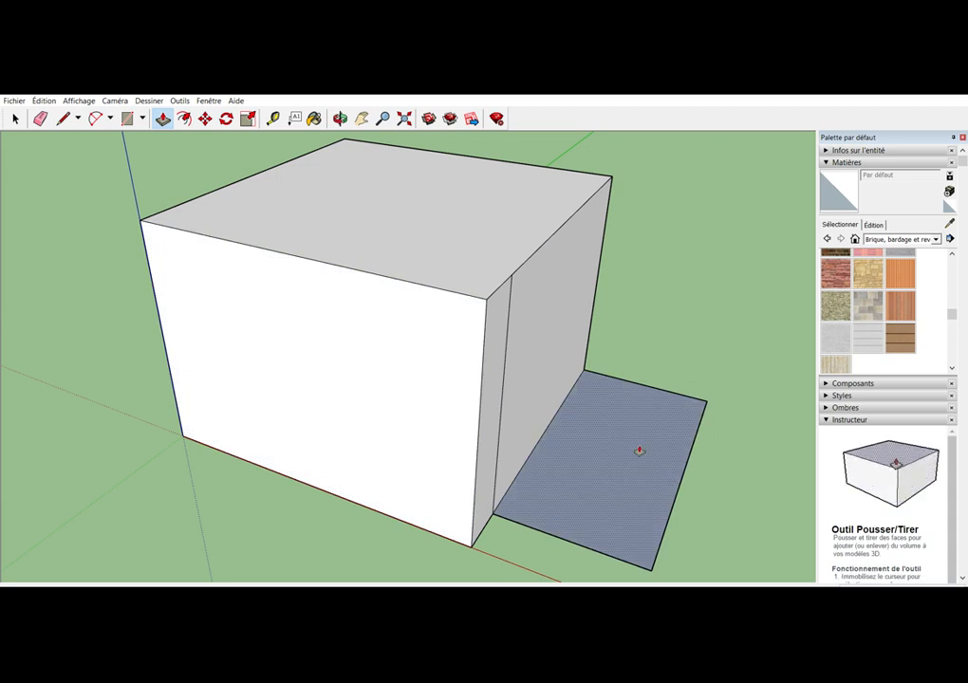
pyautogui.moveTo(640, 452); pyautogui.dragTo(636, 420)
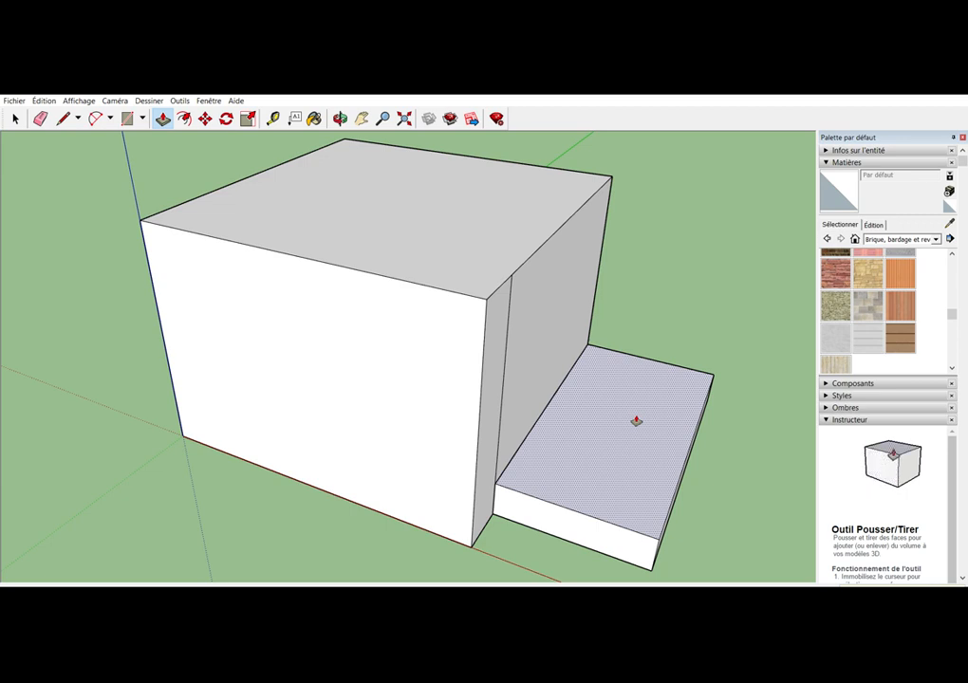
pyautogui.press('Return')
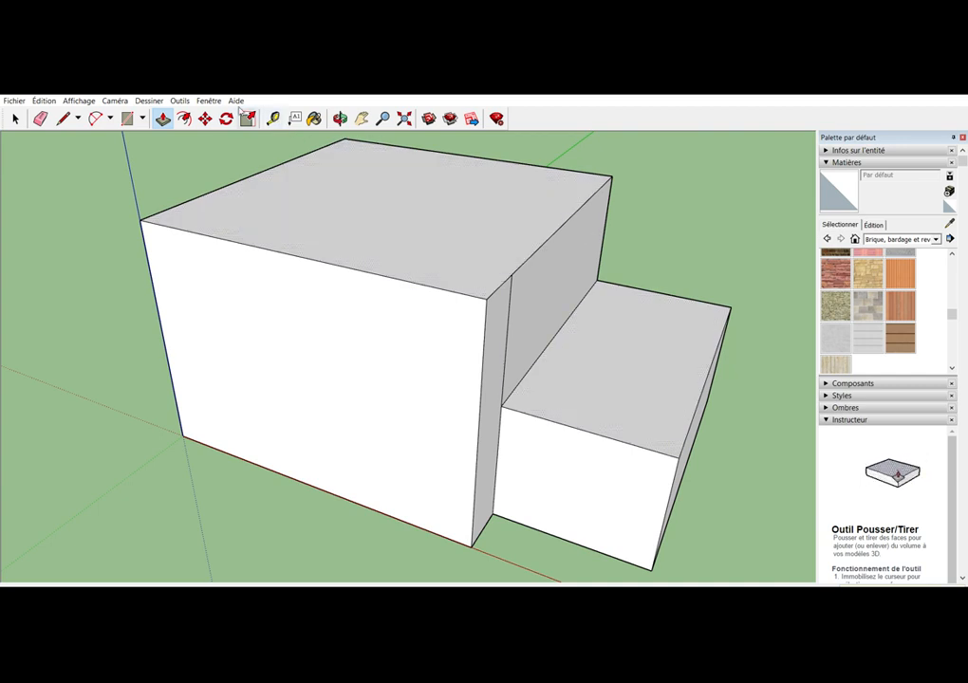
# Erase the leftover vertical edge on the main block's wall above the lower block, and undo a trial erasure of that wall's top edge
pyautogui.click(339, 117)
pyautogui.moveTo(492, 256); pyautogui.dragTo(405, 309)
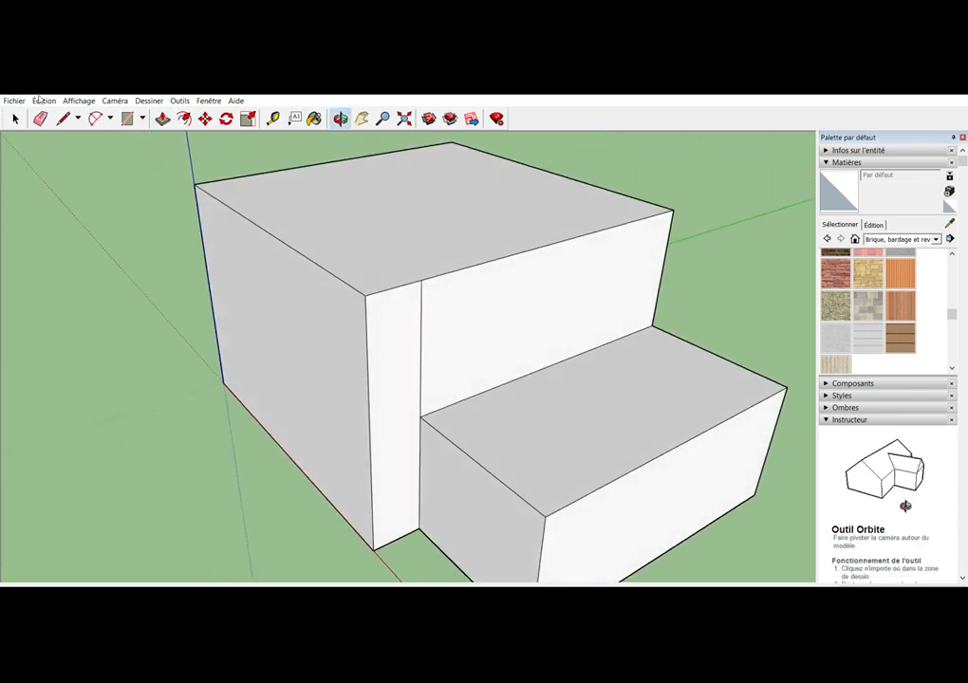
pyautogui.press('e')
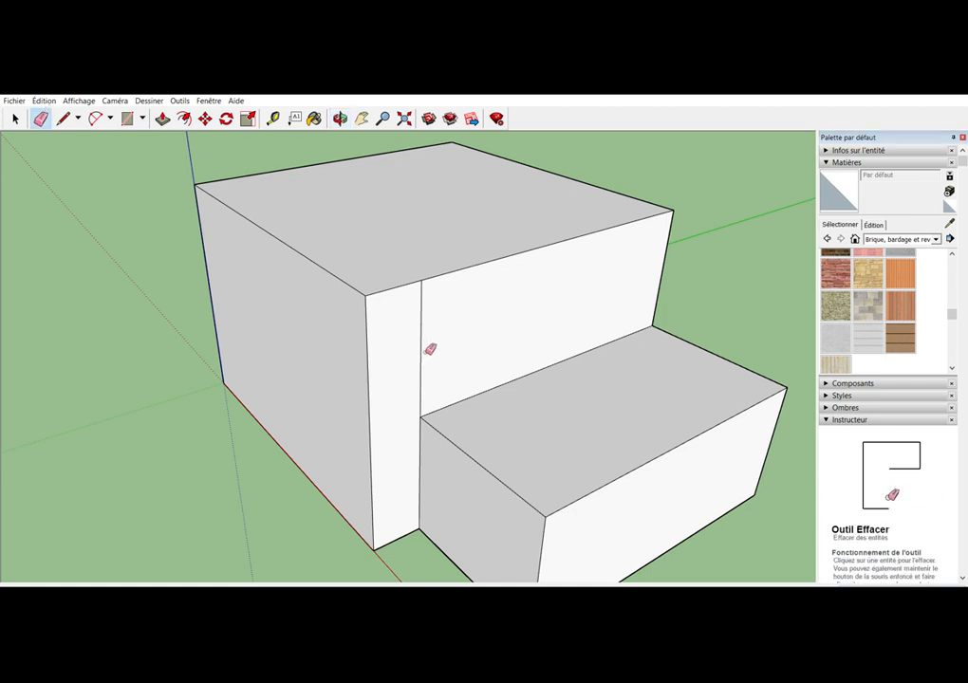
pyautogui.click(424, 353)
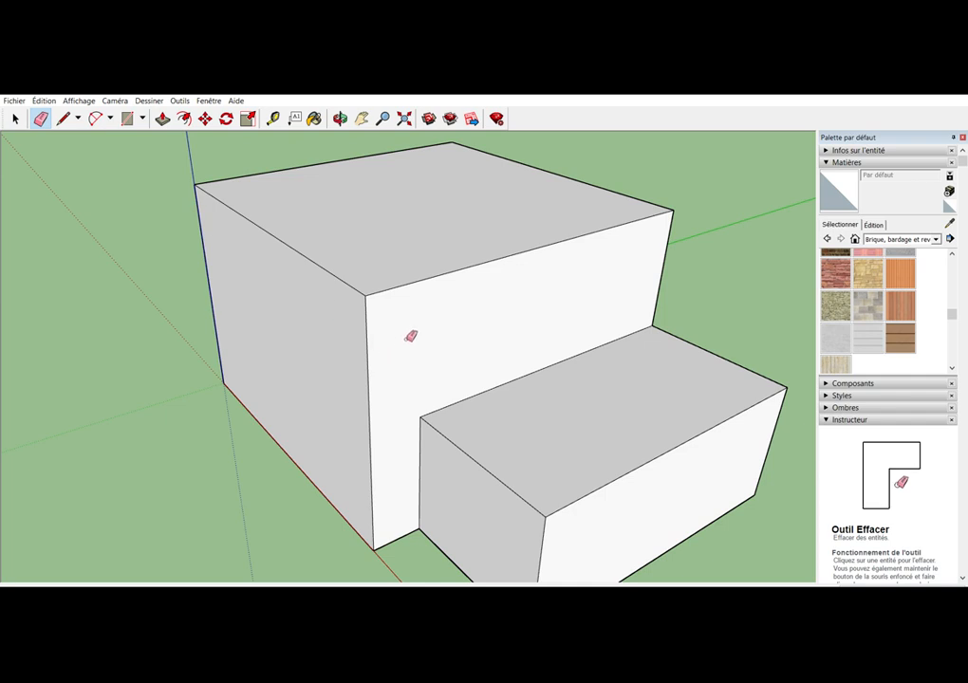
pyautogui.click(400, 286)
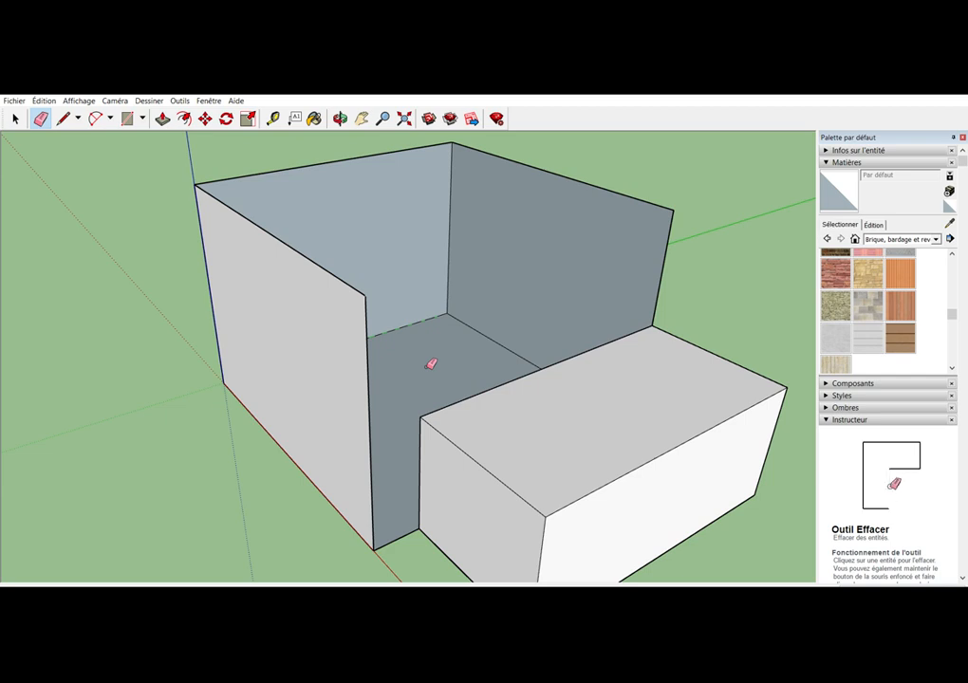
pyautogui.hotkey('ctrl', 'z')
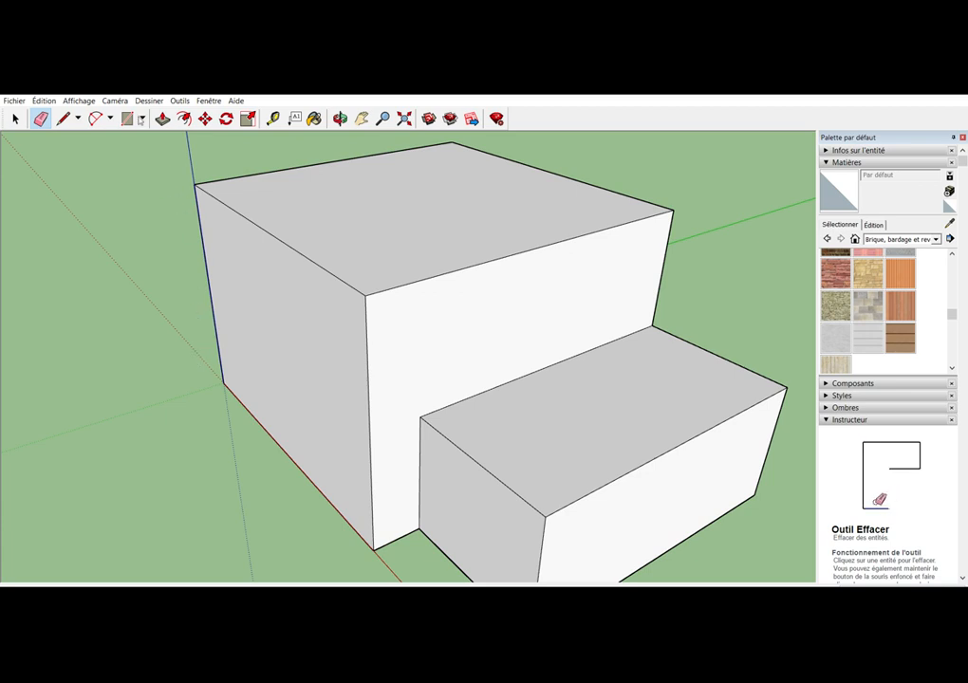
# Draw a line across the main block's top face, joining the midpoints of its two opposite edges as a ridge
pyautogui.click(63, 118)
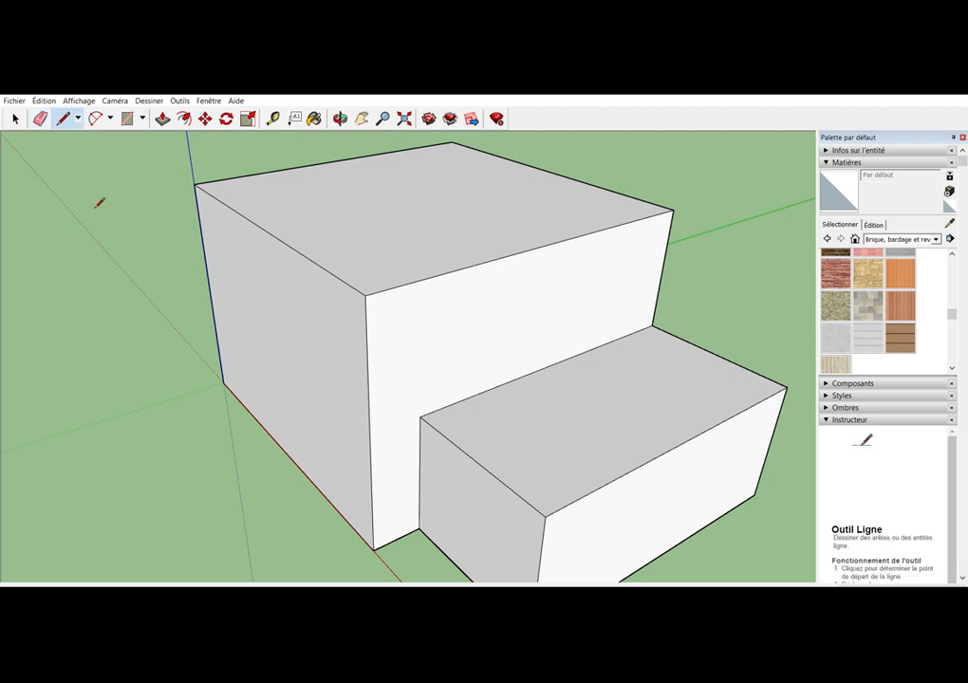
pyautogui.click(341, 117)
pyautogui.moveTo(345, 235); pyautogui.dragTo(414, 334)
pyautogui.click(404, 117)
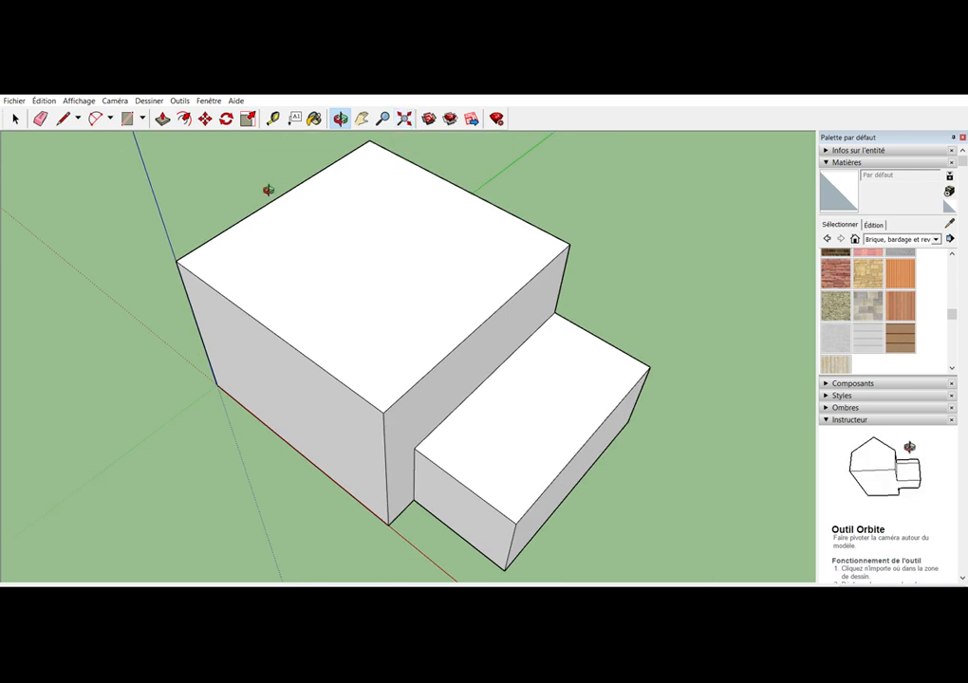
pyautogui.click(62, 118)
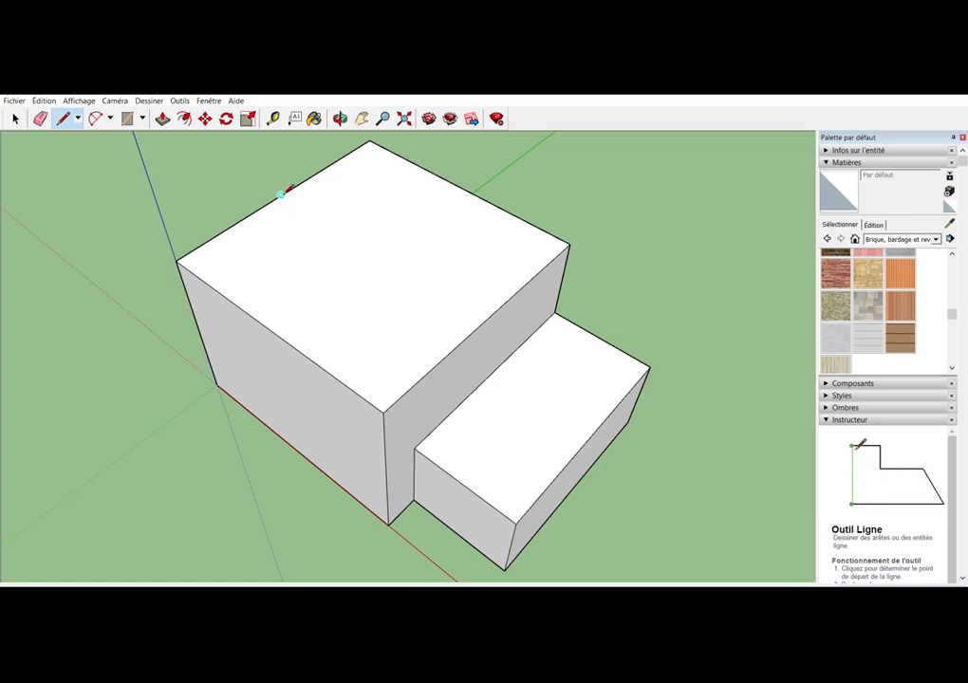
pyautogui.click(281, 195)
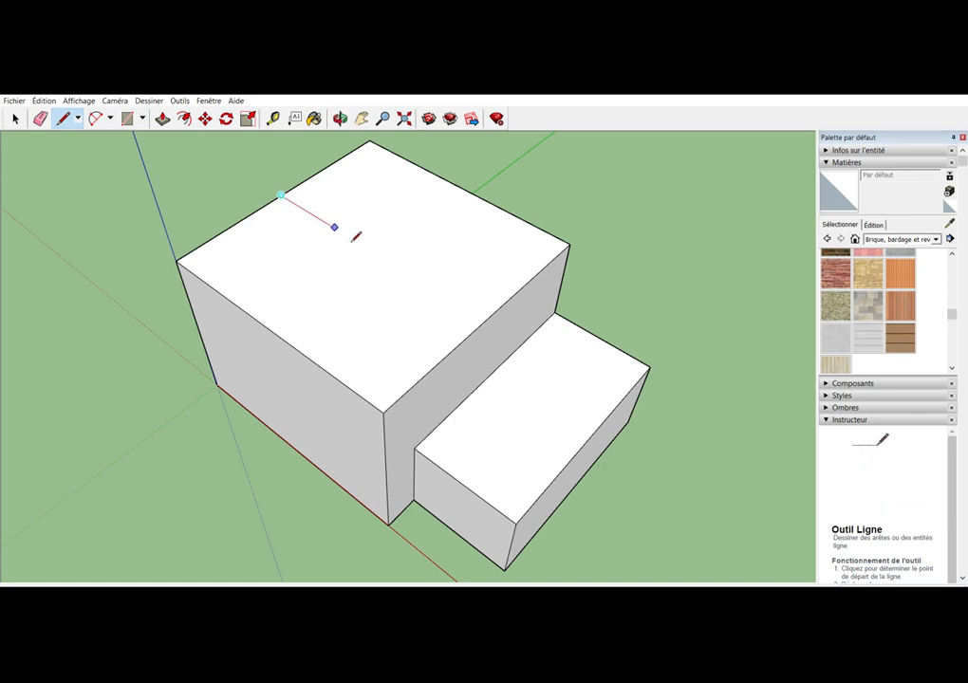
pyautogui.click(485, 320)
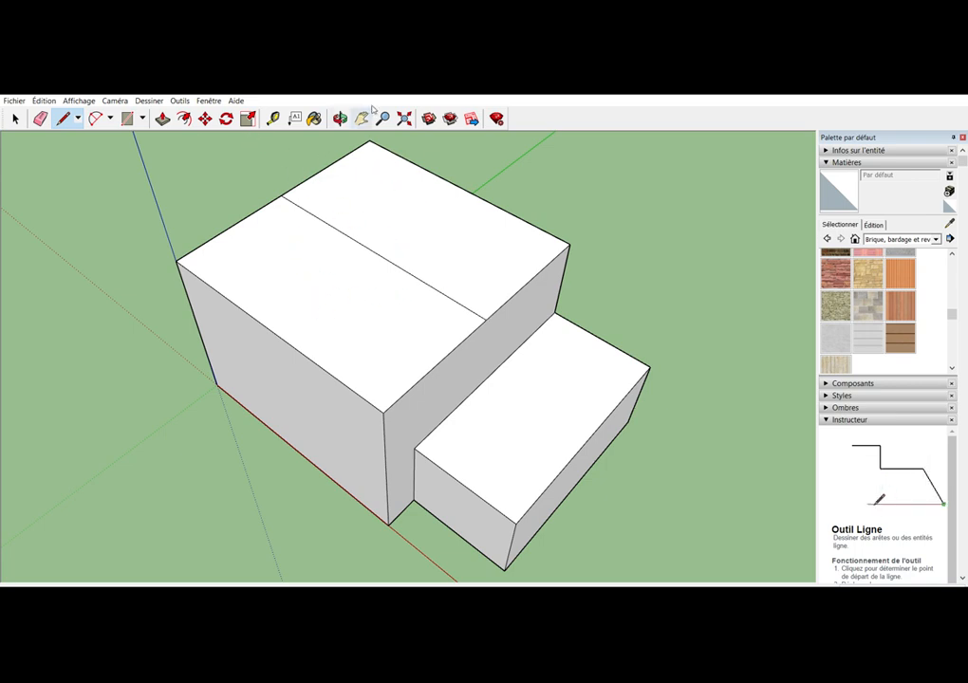
# Move the ridge line straight up to turn the main block's flat top into a gable roof
pyautogui.press('o')
pyautogui.moveTo(440, 376)
pyautogui.mouseDown()
pyautogui.moveTo(423, 414)
pyautogui.moveTo(416, 333)
pyautogui.moveTo(430, 329)
pyautogui.mouseUp()
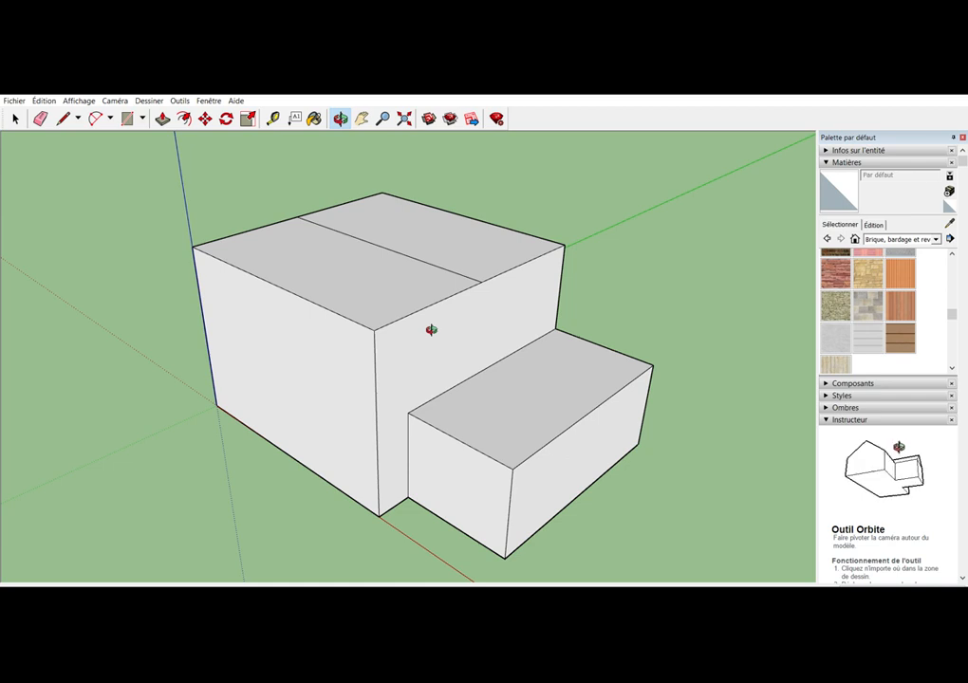
pyautogui.click(205, 117)
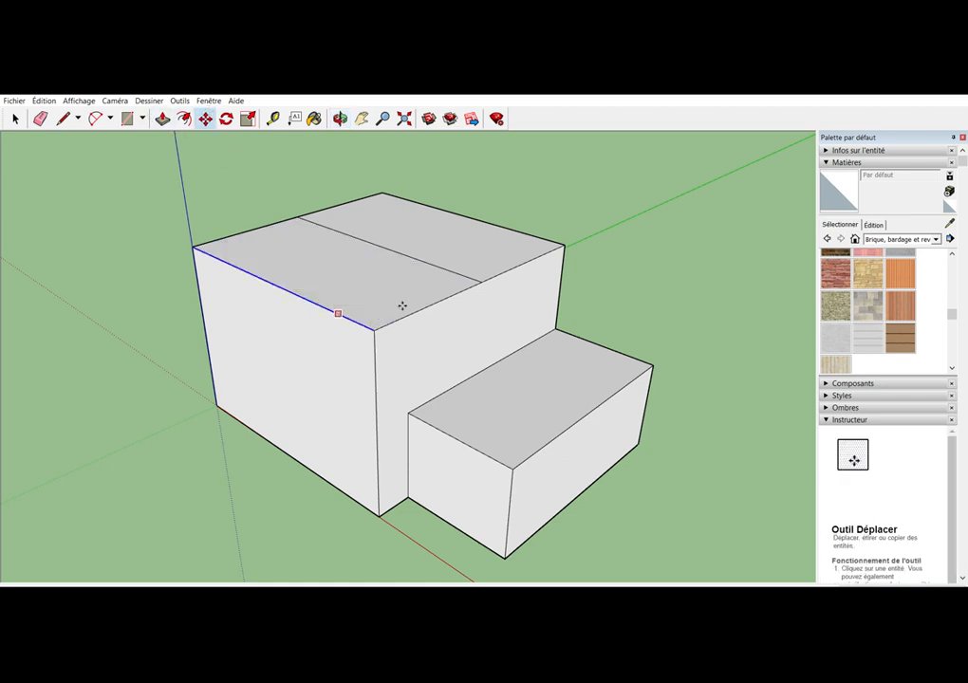
pyautogui.click(401, 244)
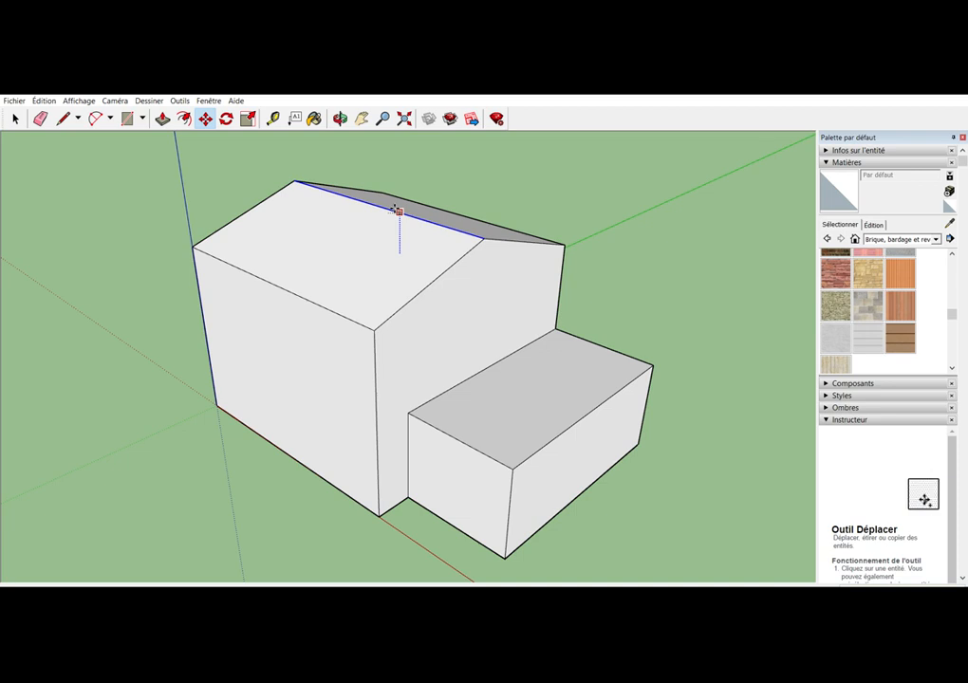
pyautogui.click(397, 210)
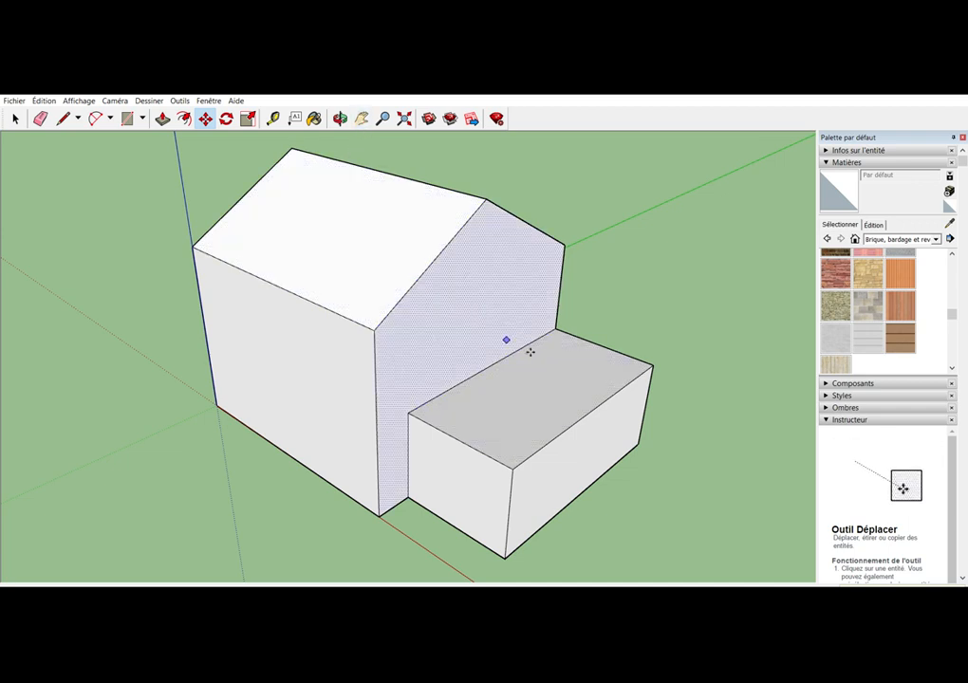
# Place two Tape Measure guides on the gable wall, parallel to its roof slopes and through the lower block's upper rear corners
pyautogui.click(339, 117)
pyautogui.moveTo(512, 313); pyautogui.dragTo(383, 309)
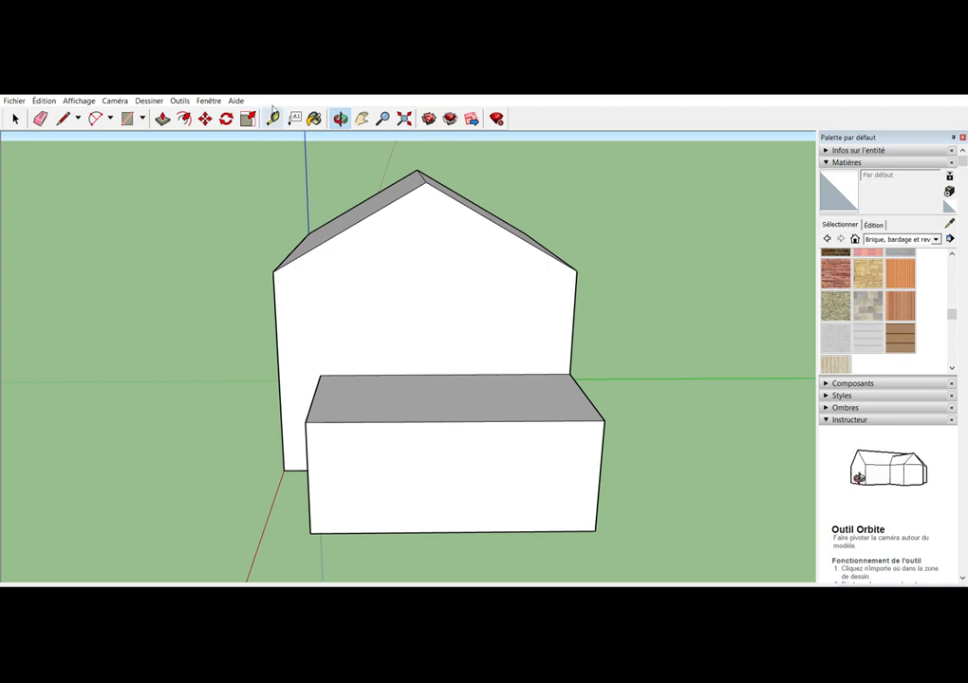
pyautogui.click(273, 116)
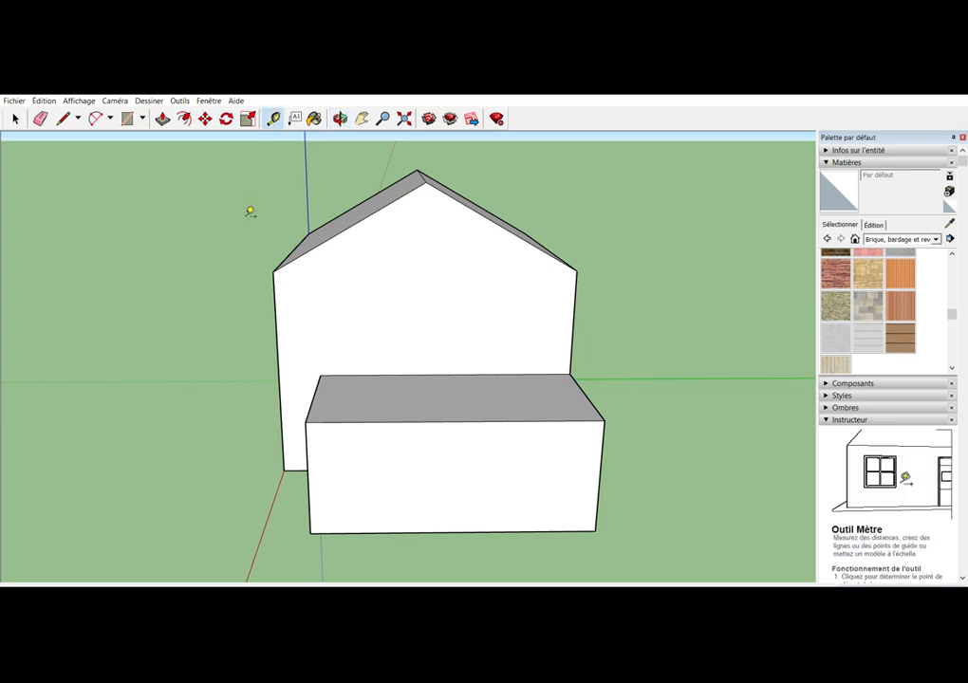
pyautogui.click(362, 219)
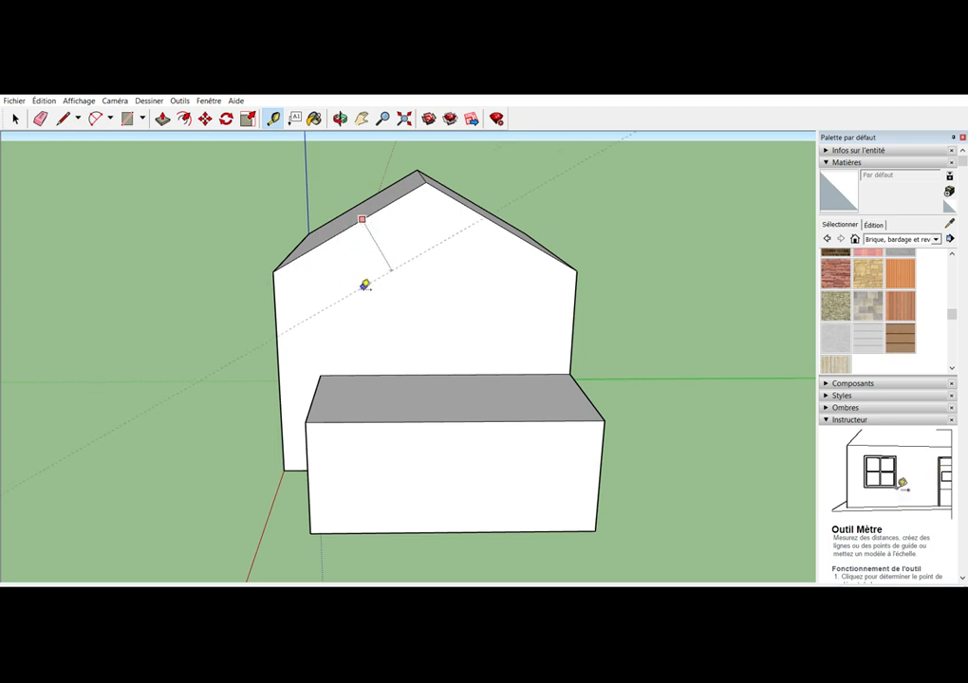
pyautogui.click(332, 371)
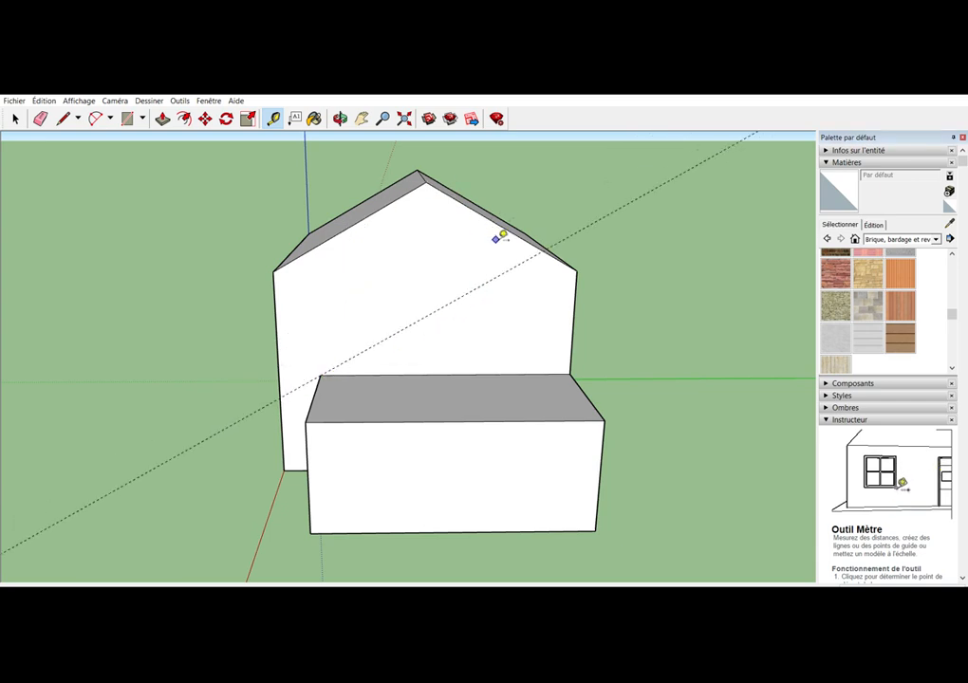
pyautogui.click(569, 373)
pyautogui.press('Escape')
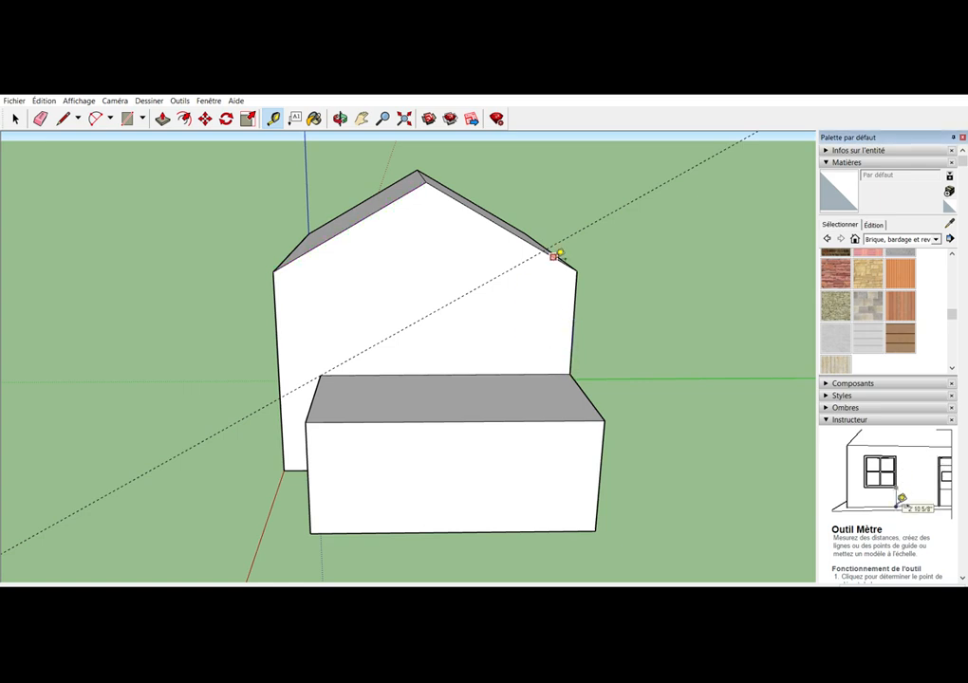
pyautogui.click(553, 256)
pyautogui.click(576, 371)
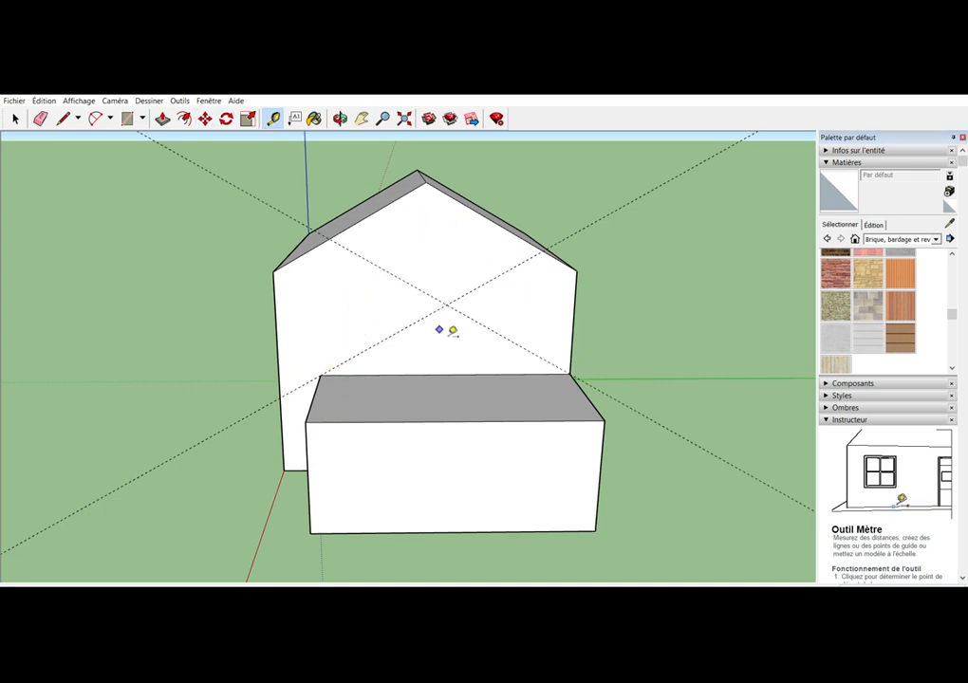
# Draw two lines along the guides from the lower block's rear corners to the guides' intersection, forming a small gable triangle
pyautogui.click(63, 118)
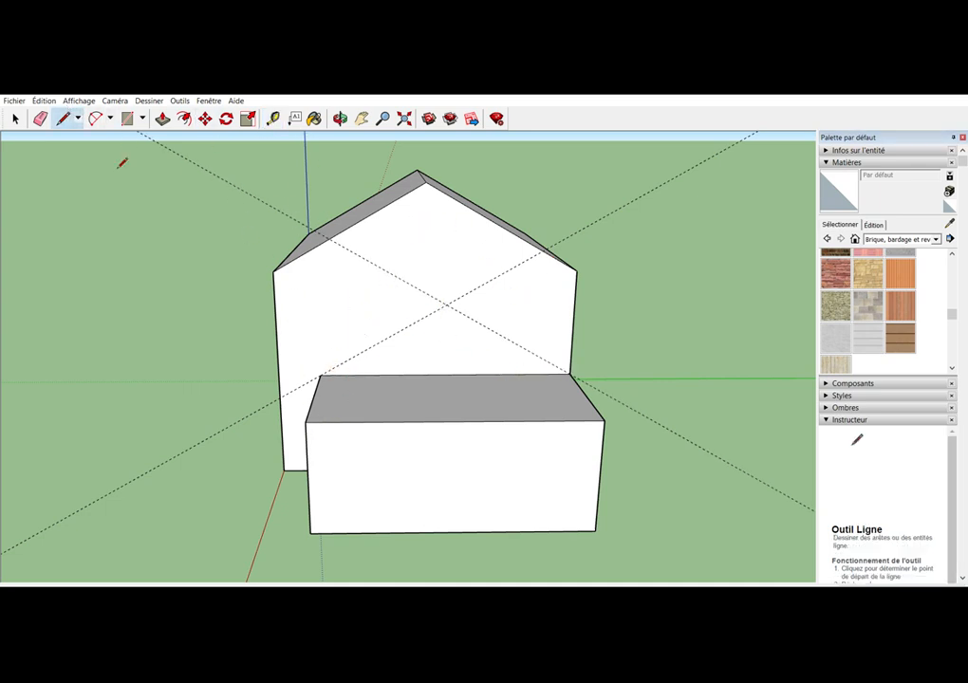
pyautogui.click(322, 376)
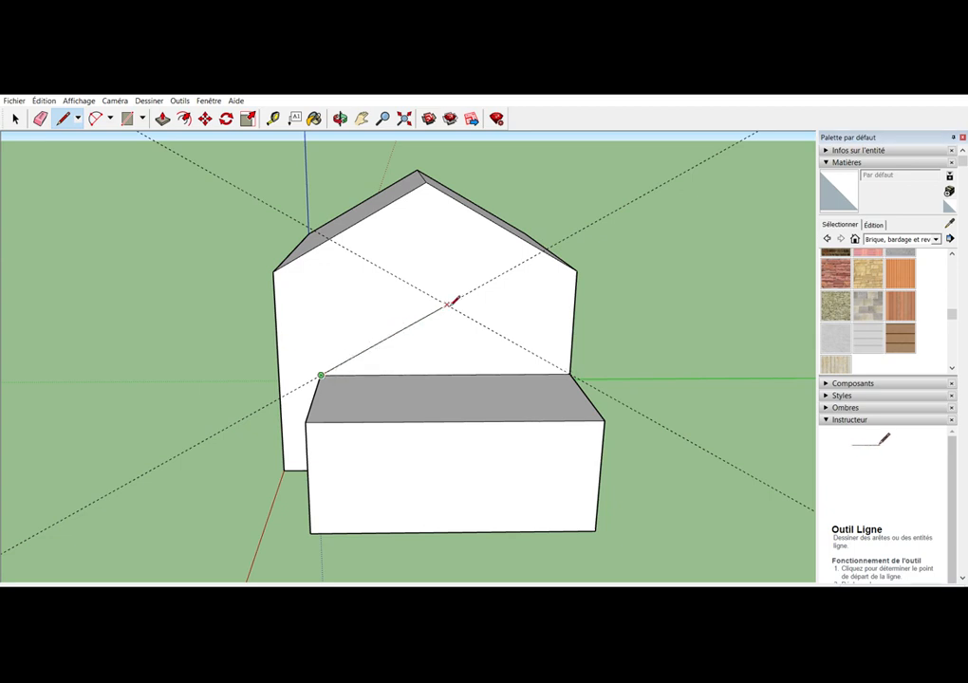
pyautogui.click(447, 305)
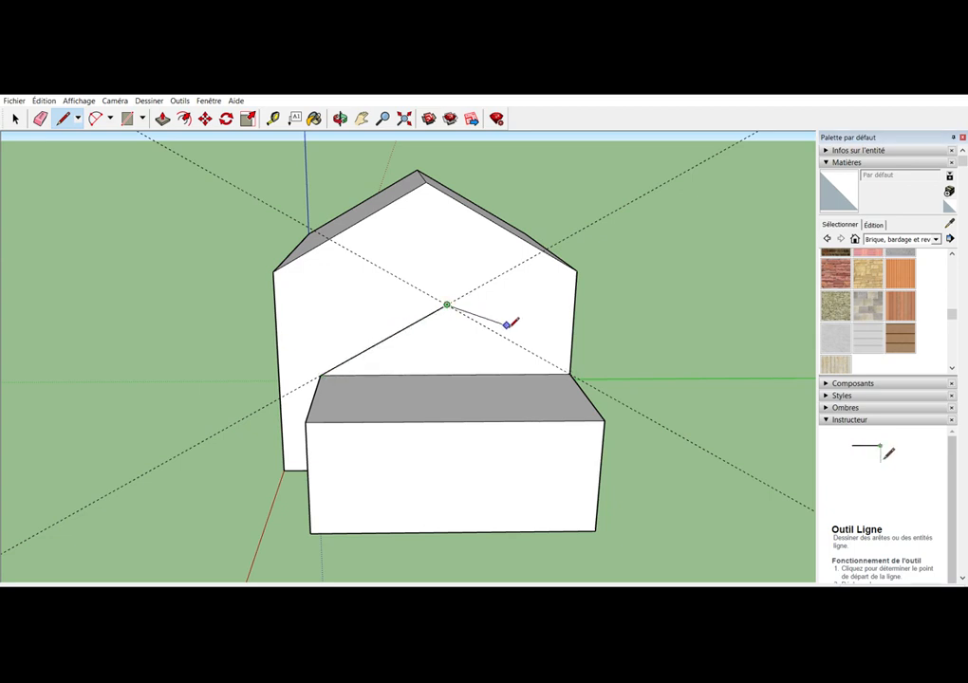
pyautogui.click(569, 376)
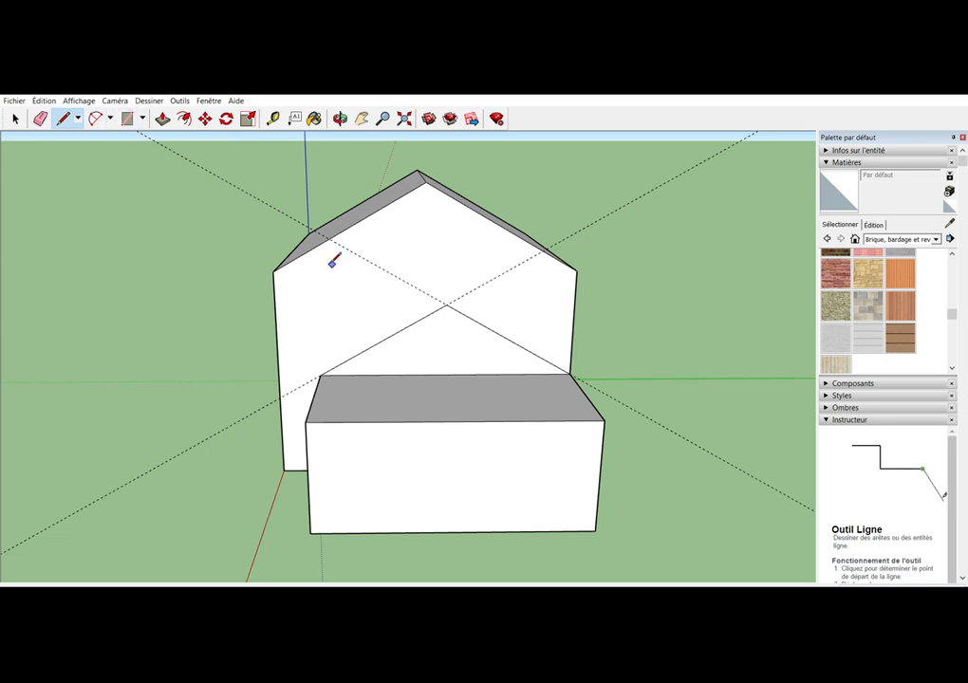
# Erase both sloping guide lines from the gable wall
pyautogui.click(40, 118)
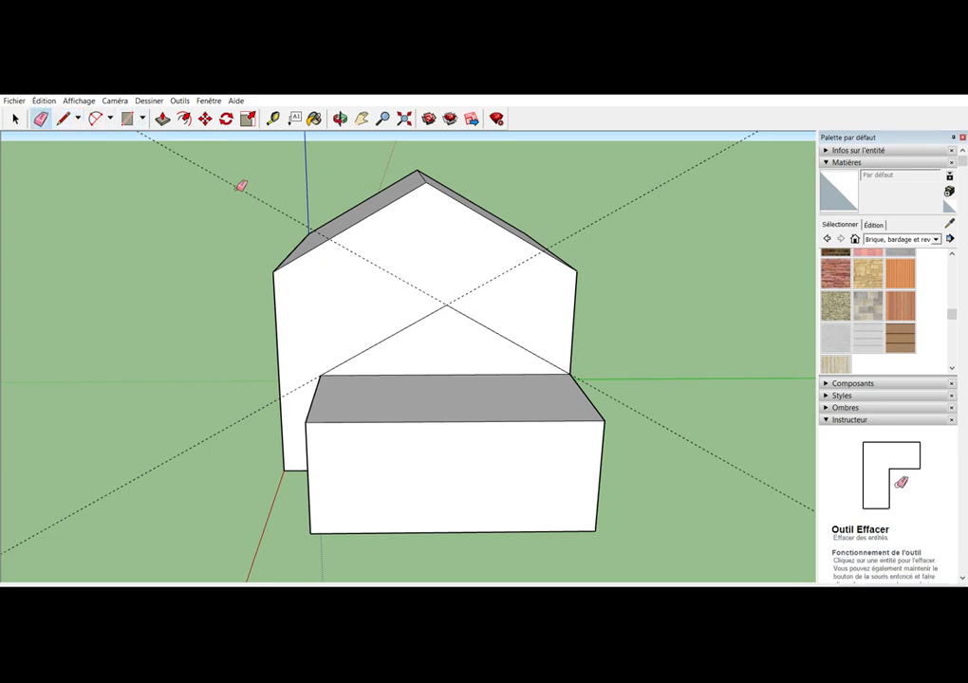
pyautogui.click(265, 194)
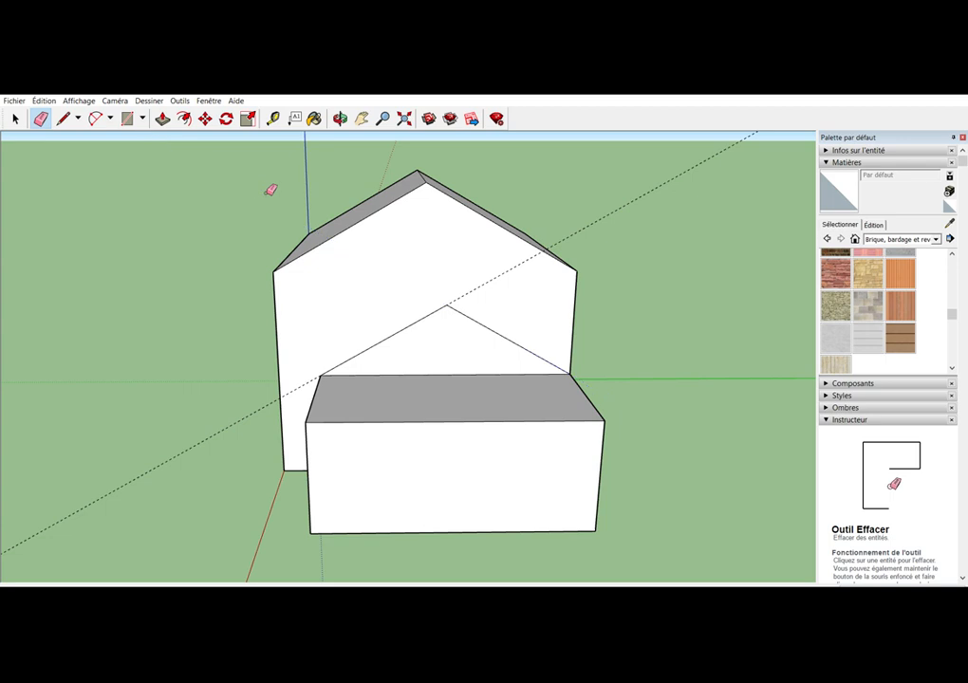
pyautogui.click(604, 218)
# Extrude the small gable triangle flush with the lower block's outer wall, and erase the leftover edge between gable and wall
pyautogui.click(340, 118)
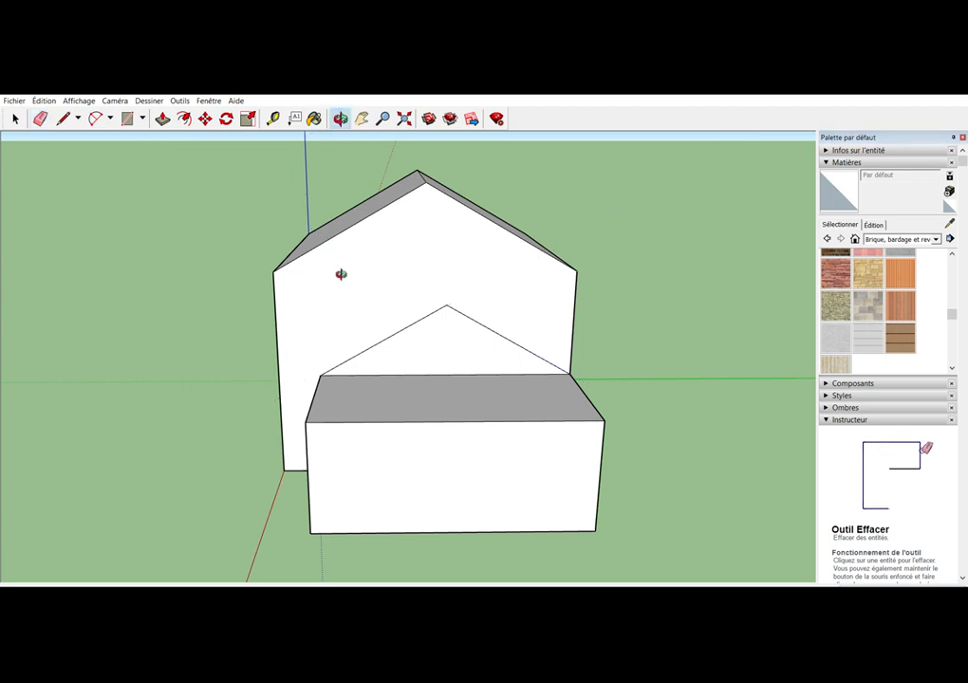
pyautogui.moveTo(341, 275)
pyautogui.mouseDown()
pyautogui.moveTo(539, 290)
pyautogui.moveTo(533, 315)
pyautogui.mouseUp()
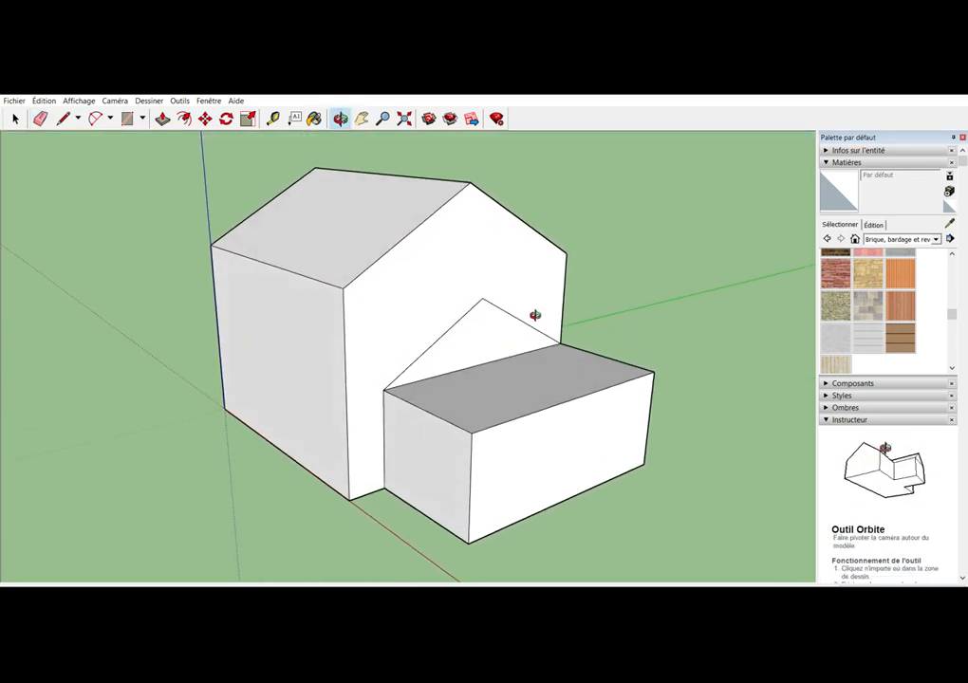
pyautogui.click(15, 117)
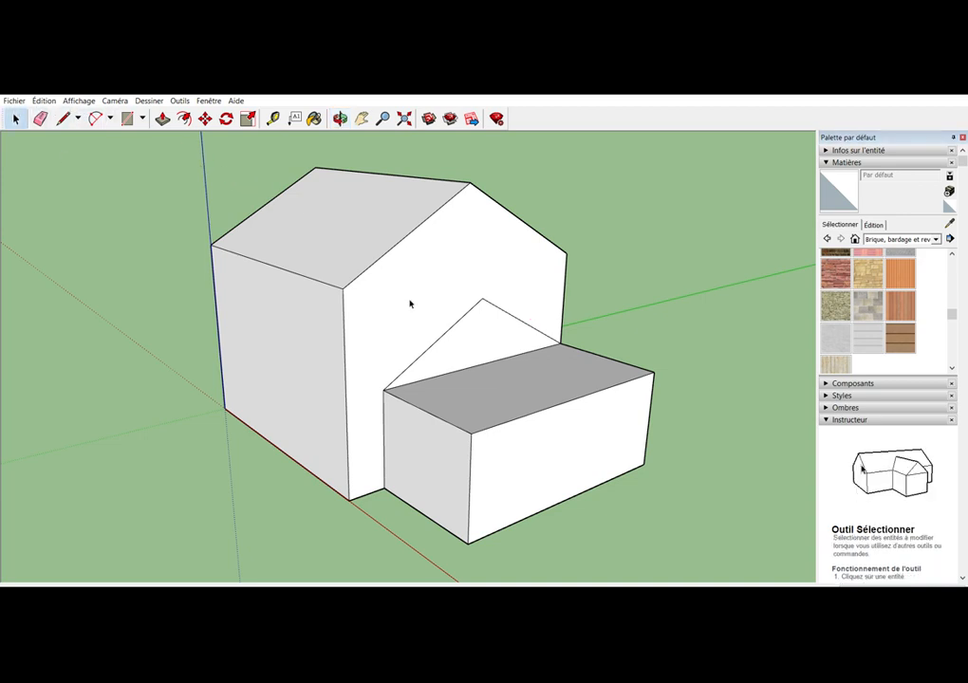
pyautogui.click(489, 330)
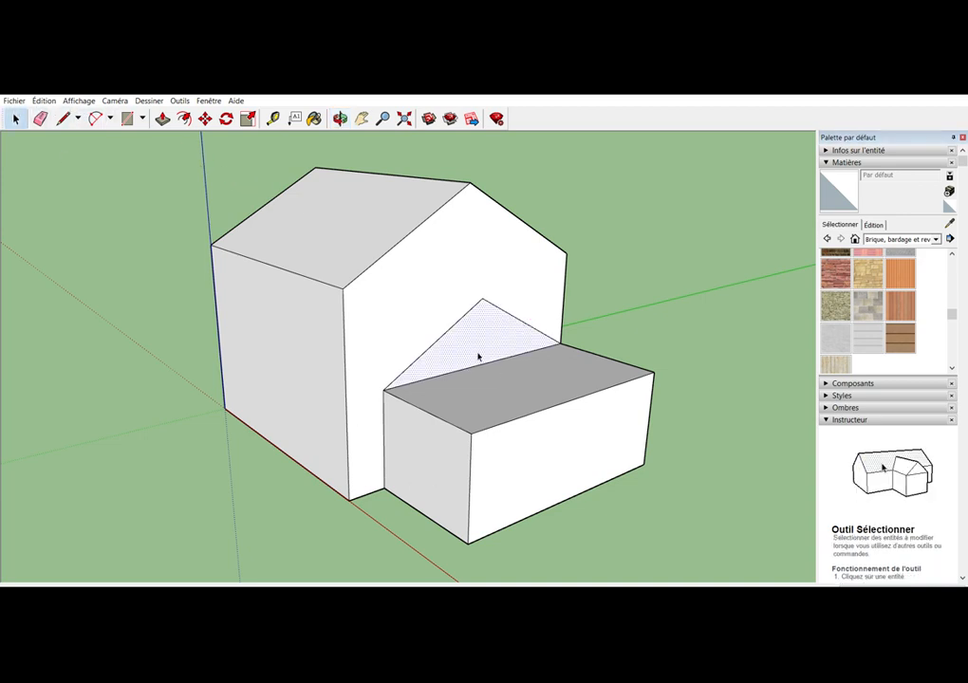
pyautogui.click(162, 118)
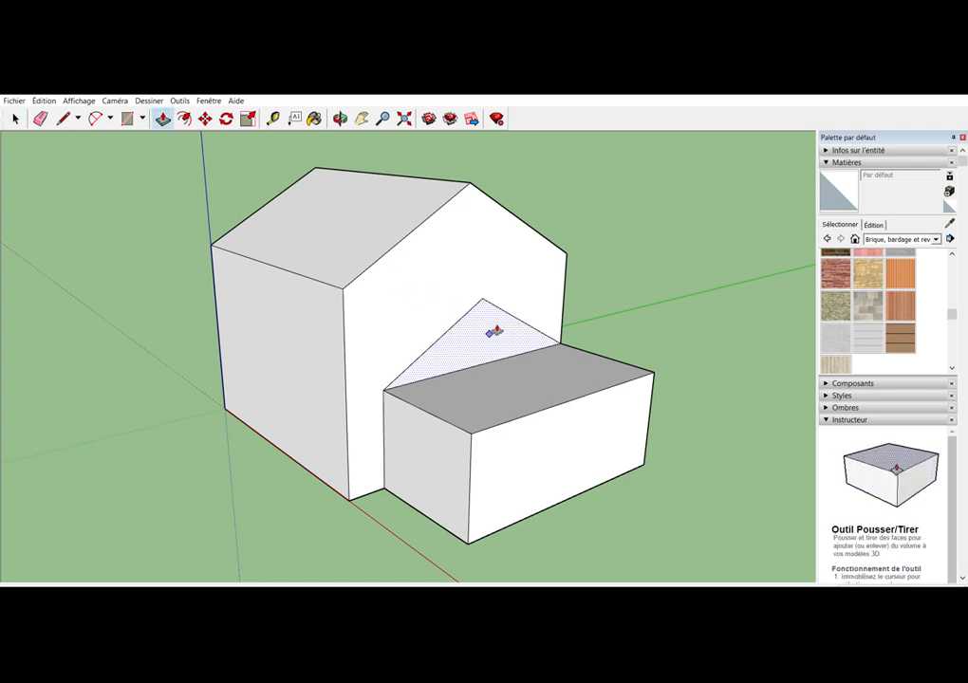
pyautogui.moveTo(493, 330); pyautogui.dragTo(536, 343)
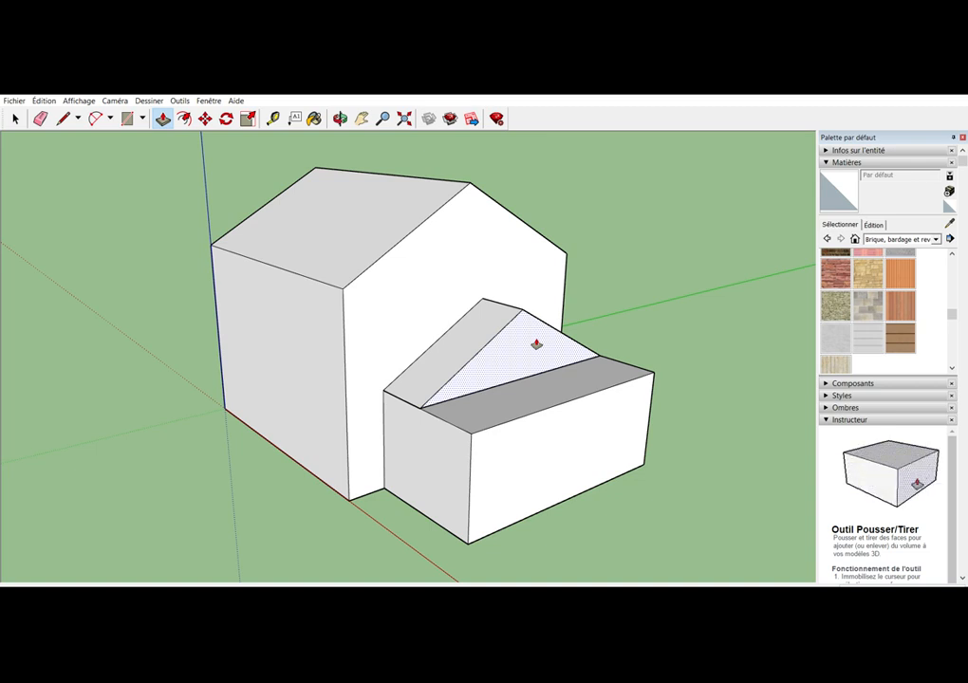
pyautogui.press('Return')
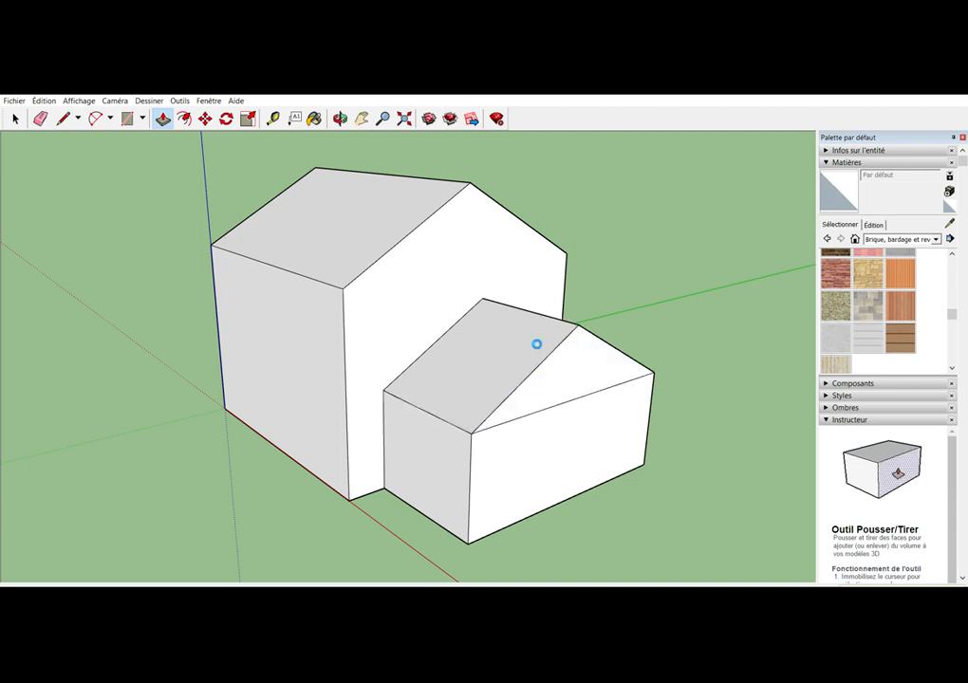
pyautogui.click(40, 118)
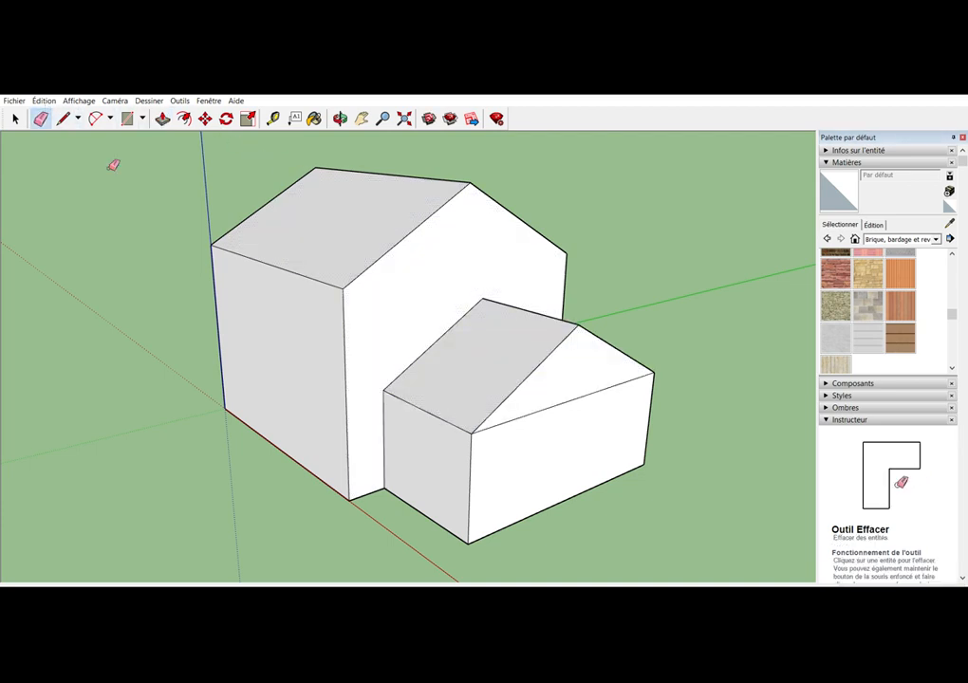
pyautogui.click(567, 399)
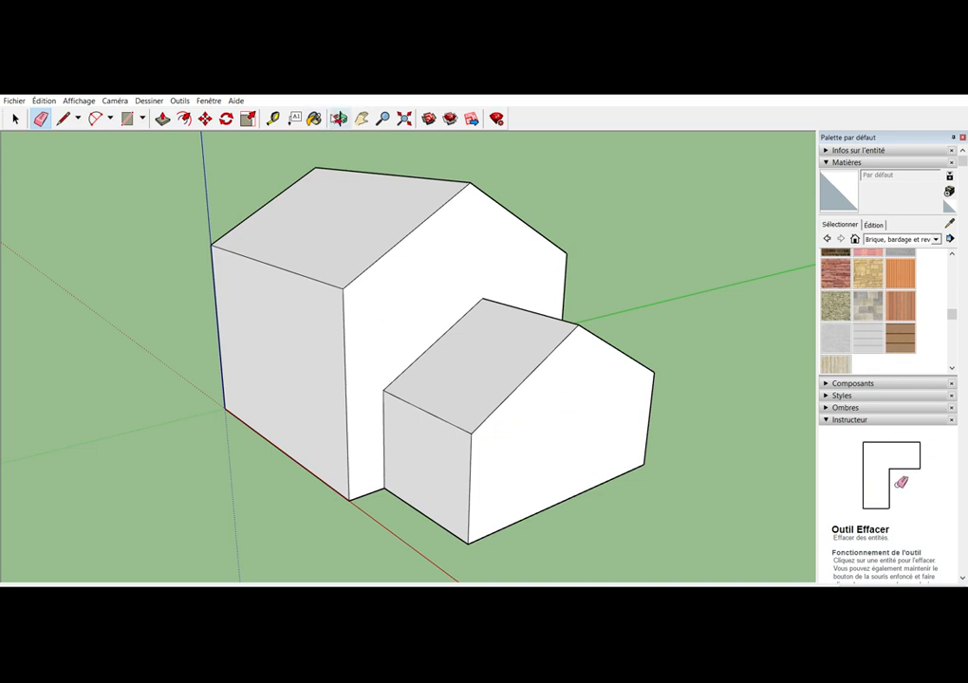
# Place a vertical guide on the main block's long side wall, slightly inward from its vertical edge at the origin
pyautogui.press('o')
pyautogui.moveTo(319, 311)
pyautogui.mouseDown()
pyautogui.moveTo(377, 336)
pyautogui.moveTo(458, 341)
pyautogui.moveTo(488, 335)
pyautogui.moveTo(484, 327)
pyautogui.mouseUp()
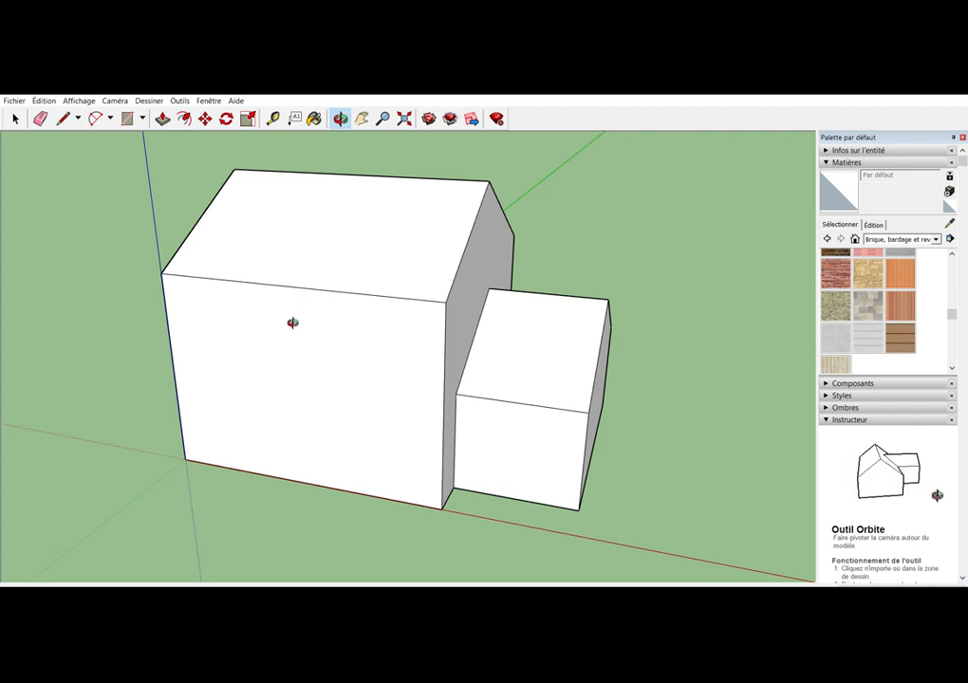
pyautogui.moveTo(276, 349); pyautogui.dragTo(297, 319)
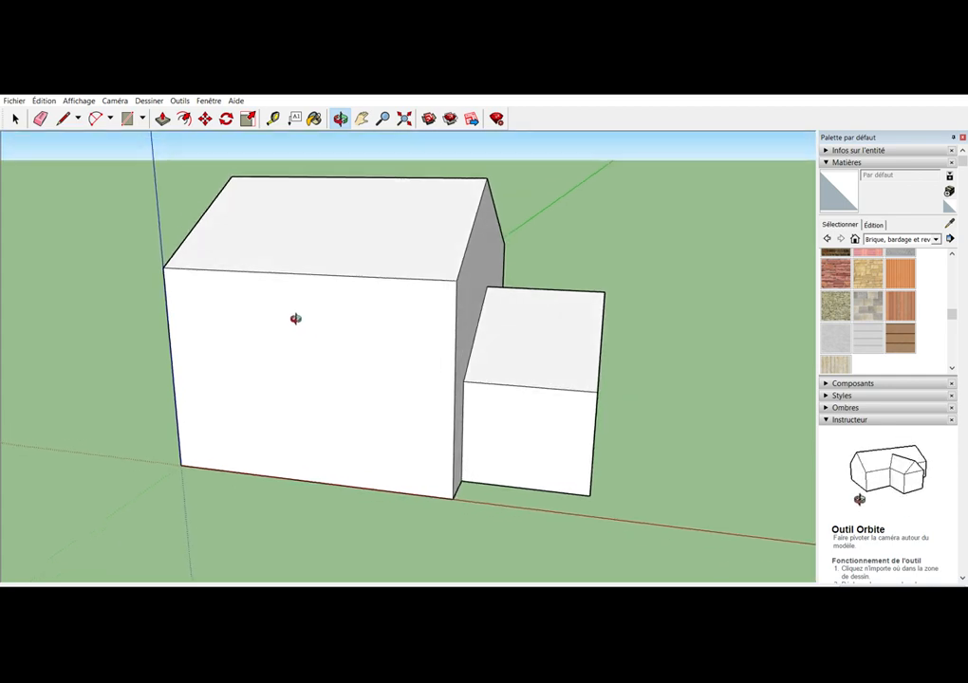
pyautogui.click(272, 118)
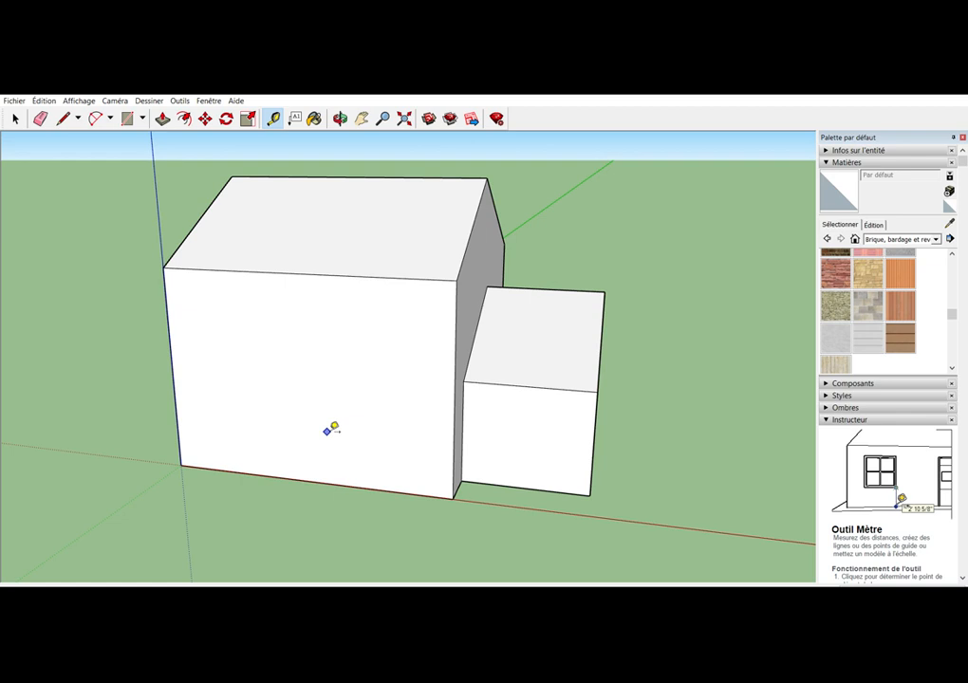
pyautogui.click(172, 354)
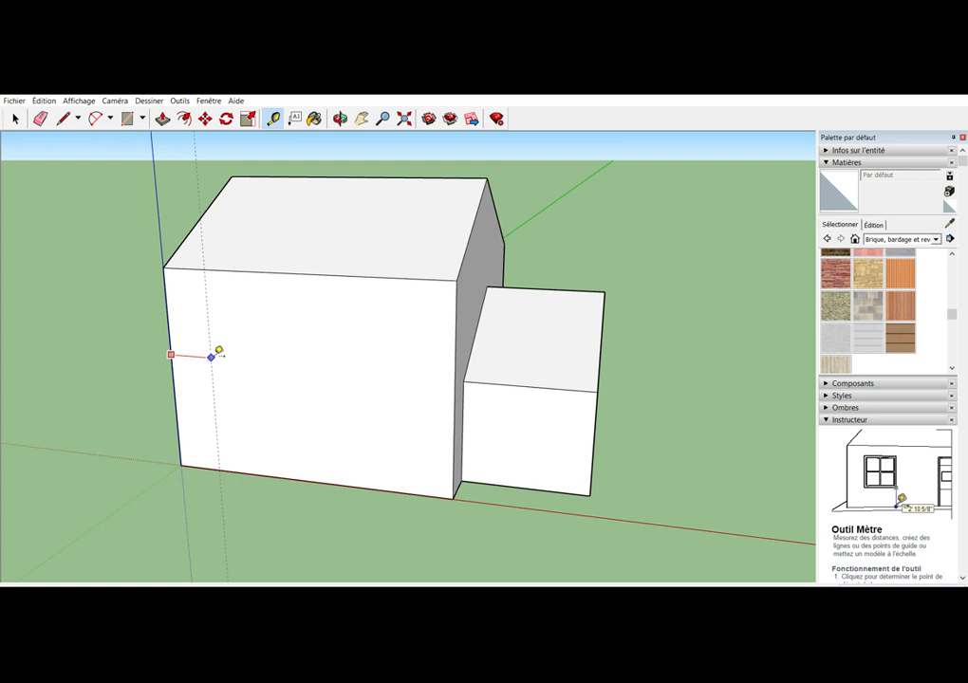
pyautogui.click(211, 357)
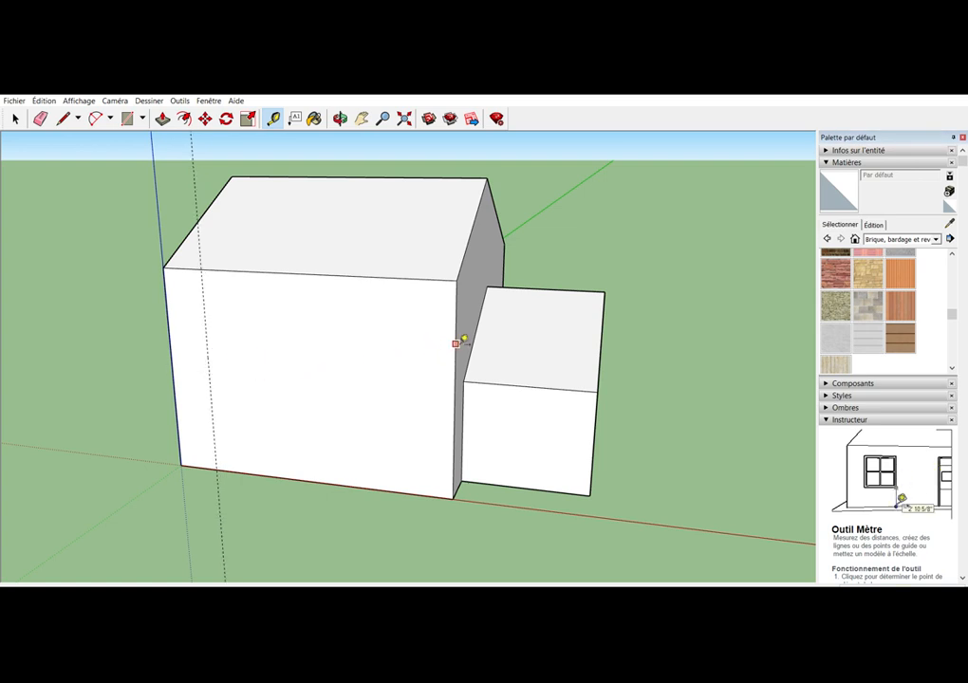
# Place guides on the main block's long wall, slightly inward from its far vertical edge, its eaves edge and its base edge
pyautogui.click(456, 342)
pyautogui.click(410, 342)
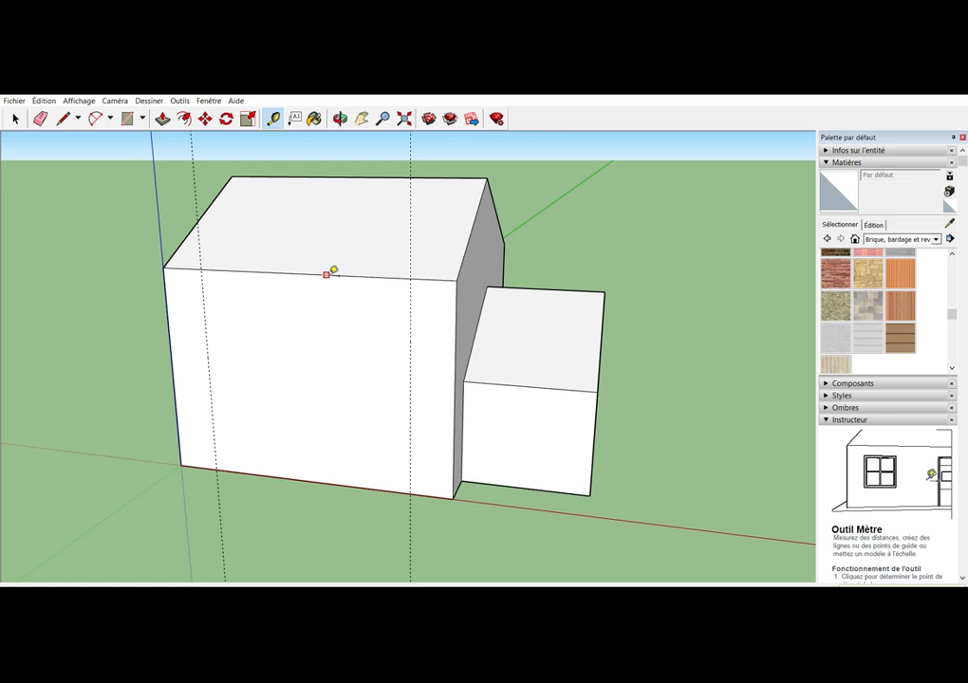
pyautogui.click(326, 274)
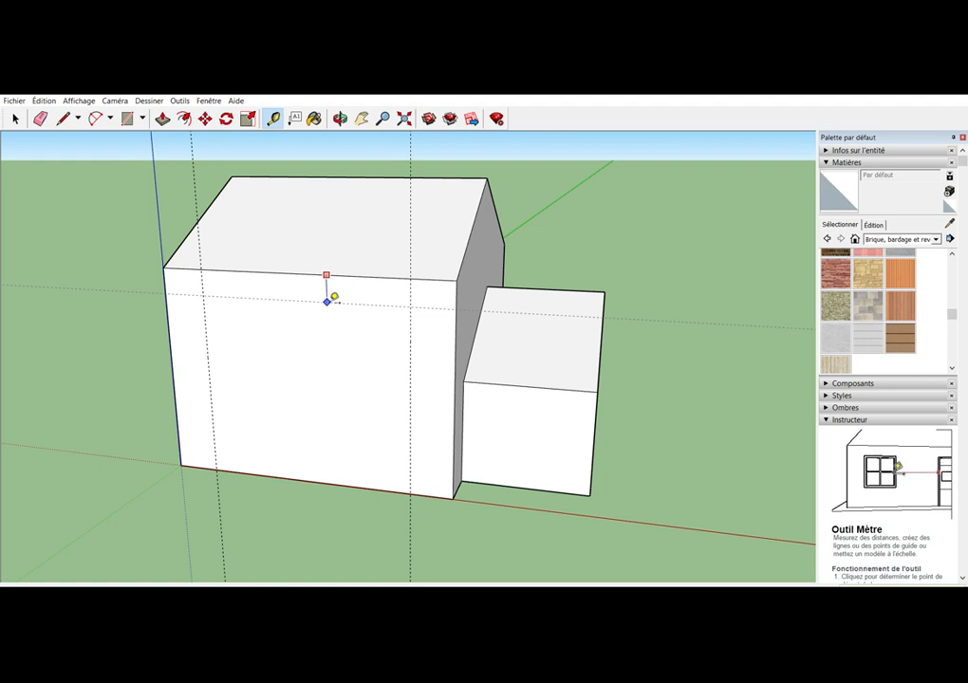
pyautogui.click(328, 300)
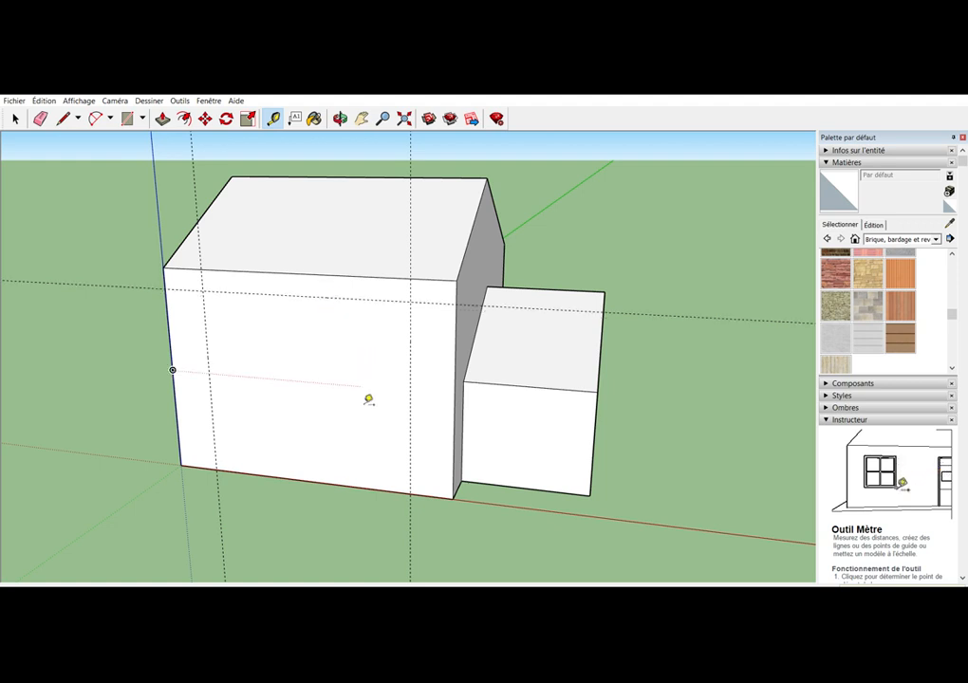
pyautogui.click(365, 486)
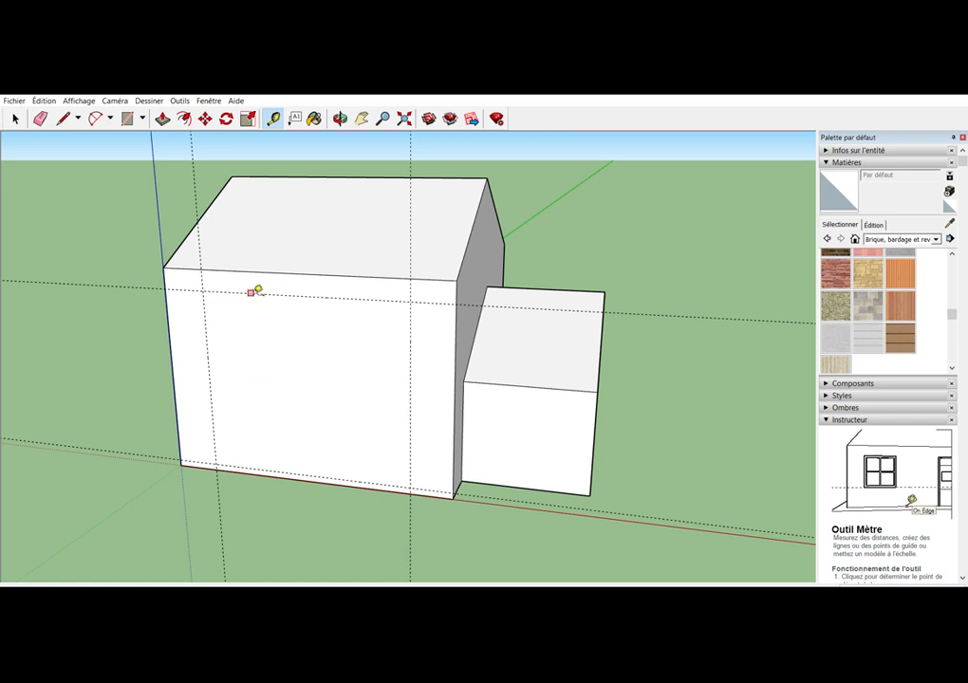
# Offset guides inward from the upper horizontal guide and both vertical guides to mark the upper windows' sill line and widths
pyautogui.click(250, 293)
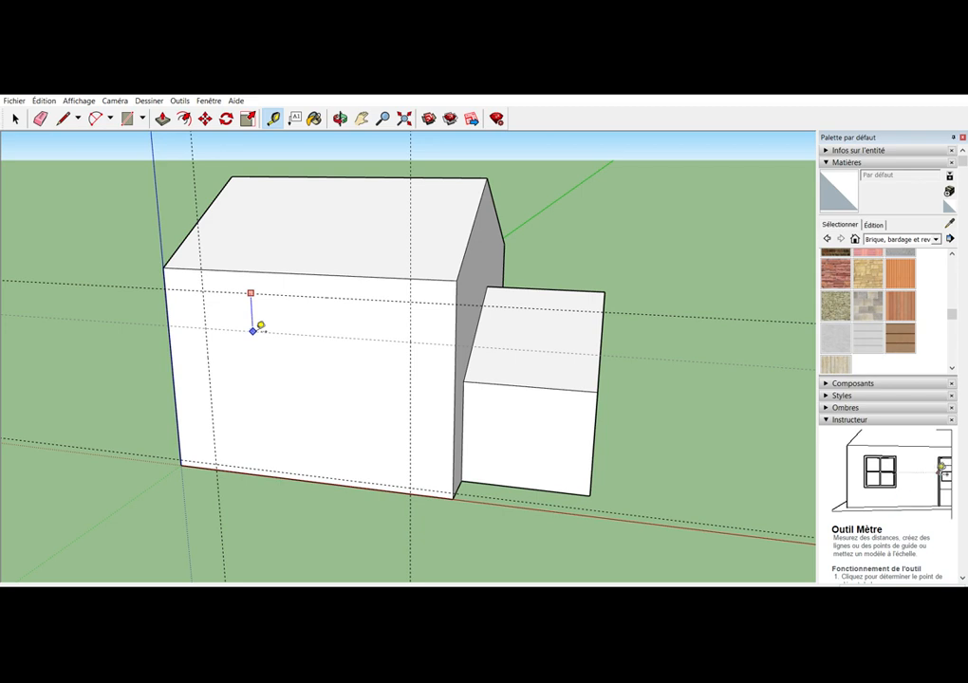
pyautogui.click(260, 327)
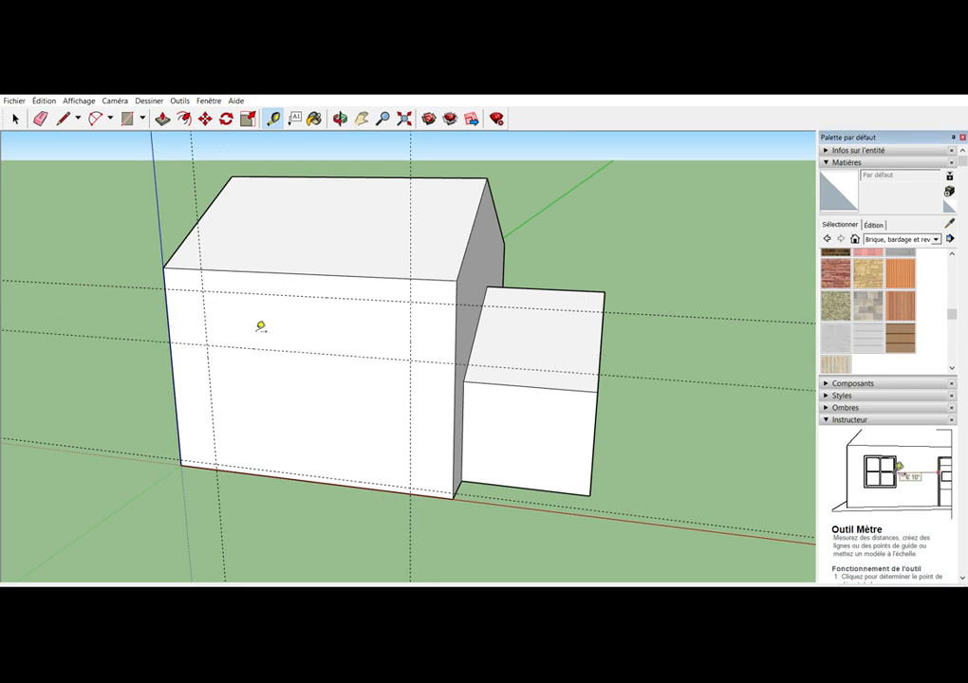
pyautogui.click(204, 307)
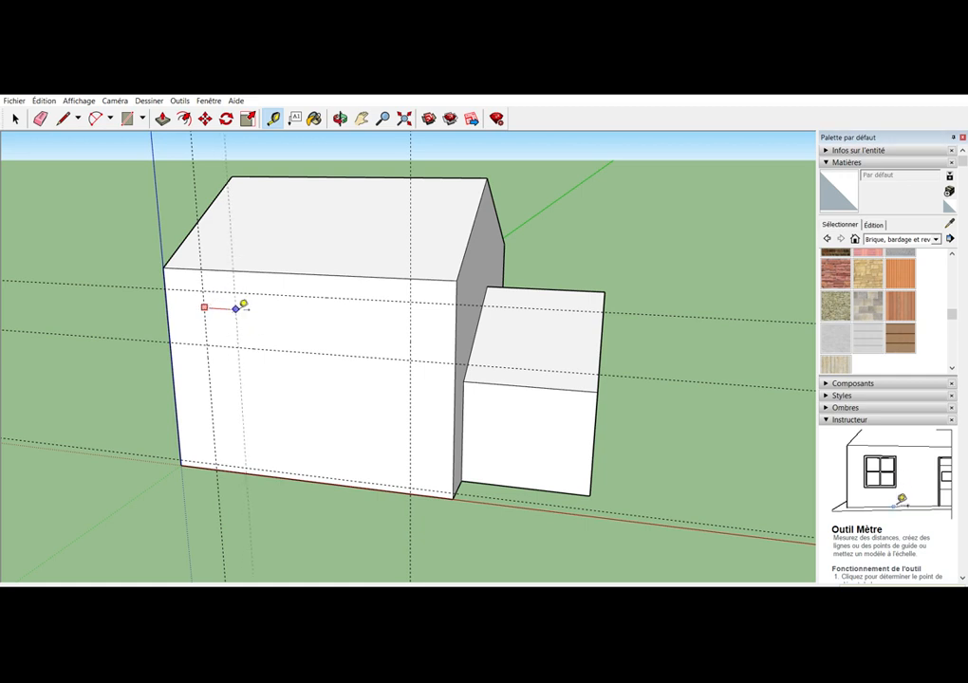
pyautogui.click(245, 305)
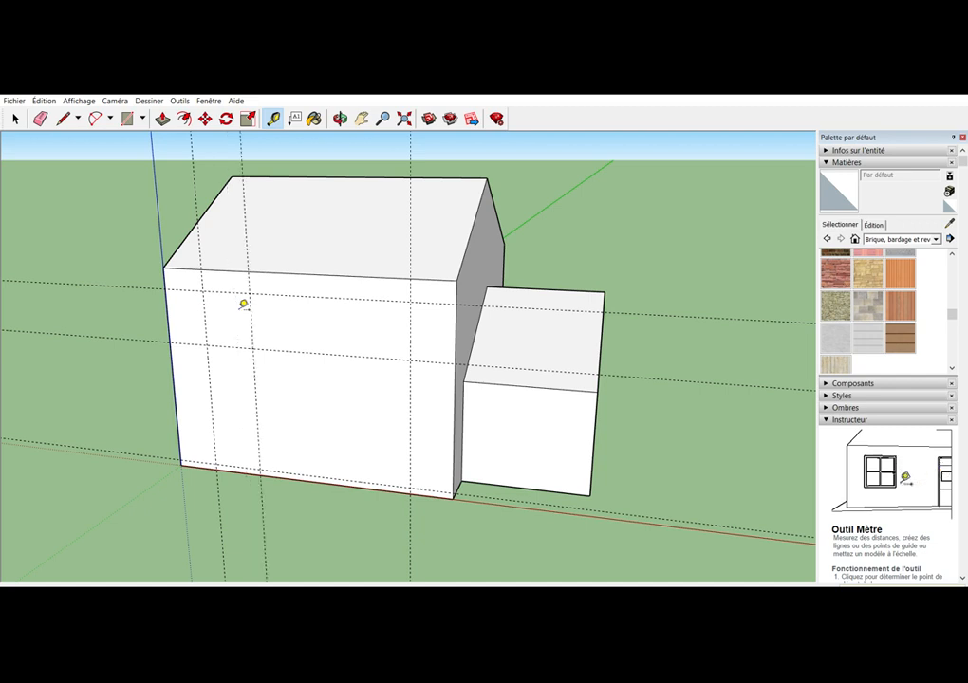
pyautogui.click(410, 326)
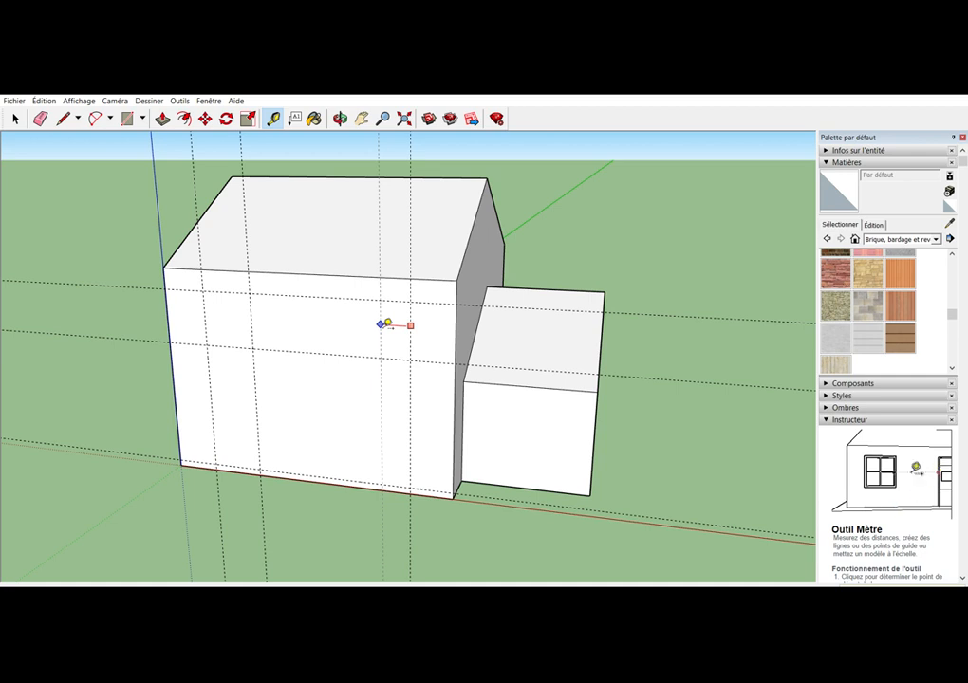
pyautogui.press('Return')
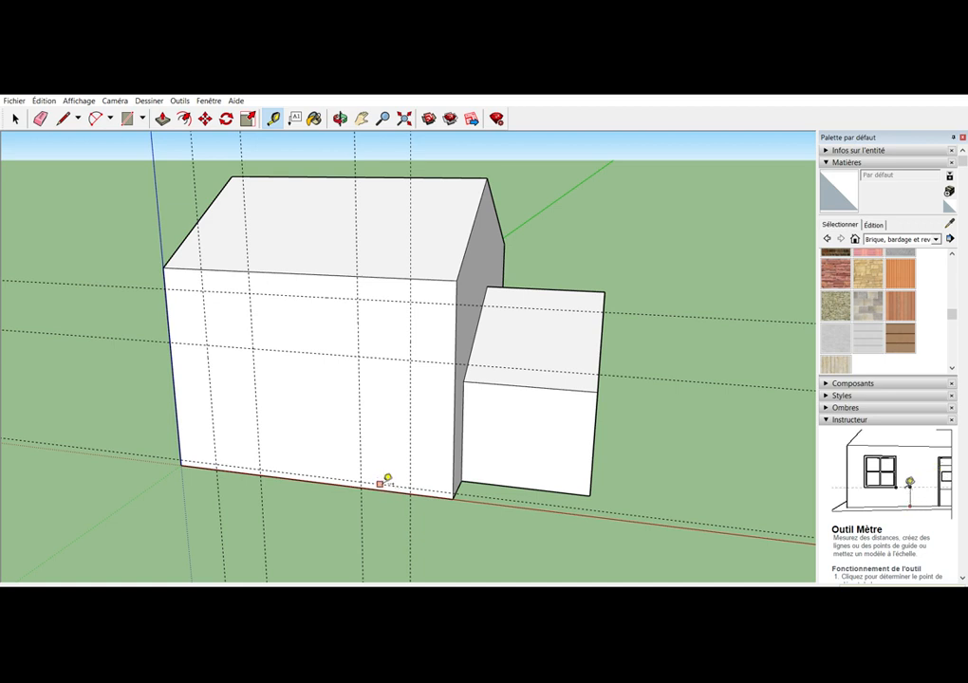
# Add two horizontal guides for the ground-floor window's top and sill, and a vertical guide marking the width of a narrower door
pyautogui.click(380, 483)
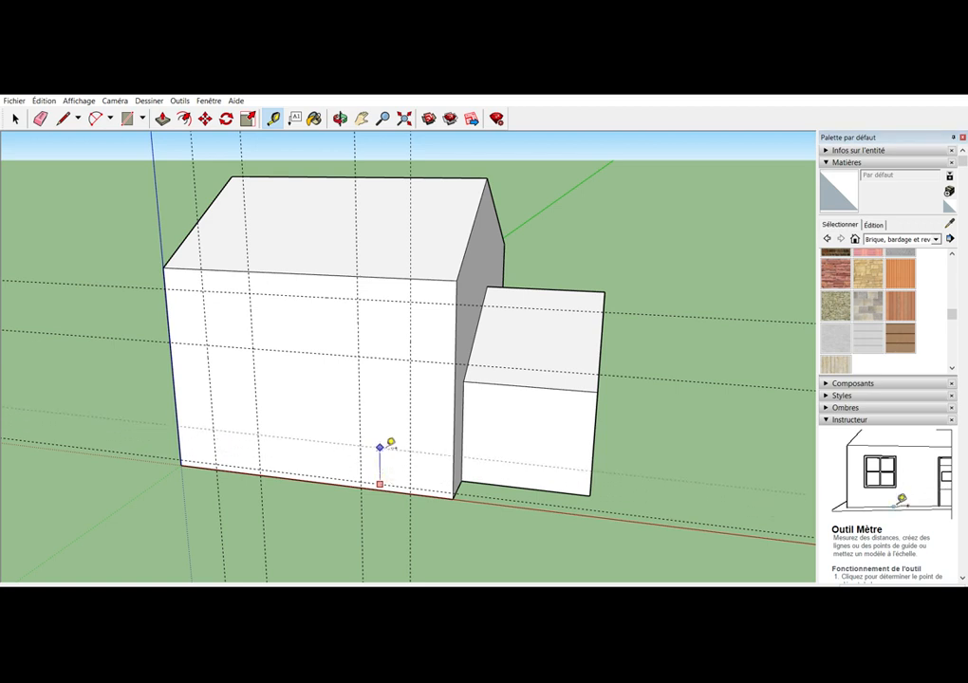
pyautogui.press('Return')
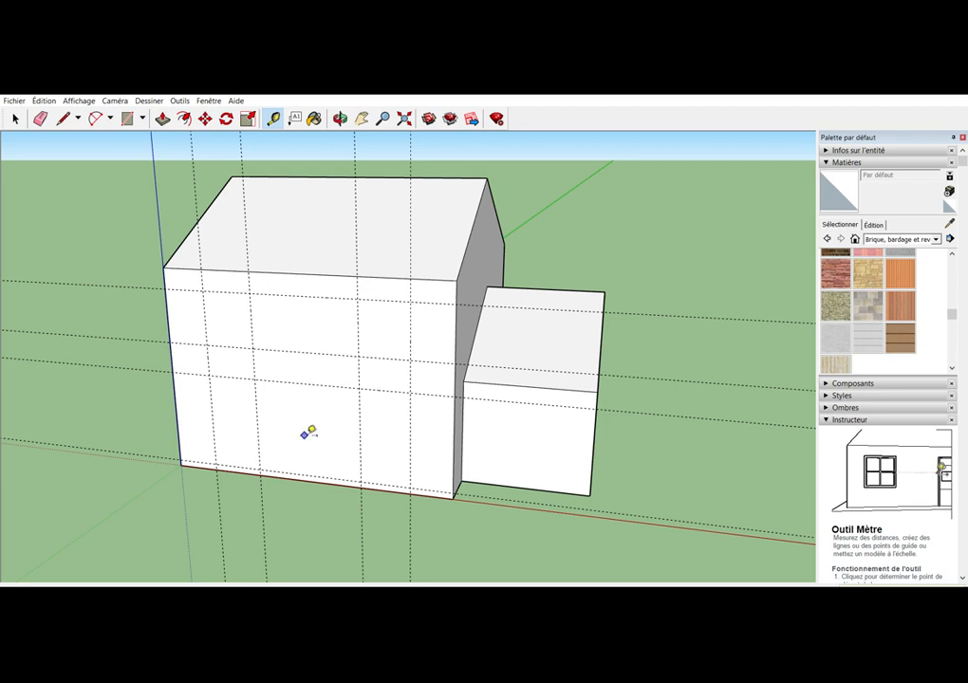
pyautogui.click(239, 378)
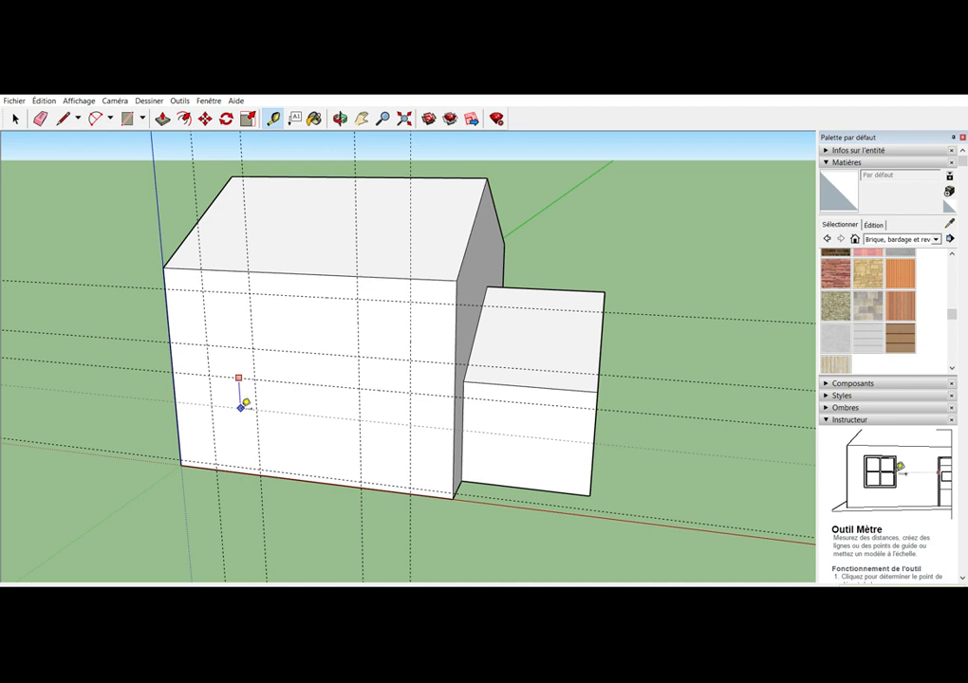
pyautogui.click(245, 405)
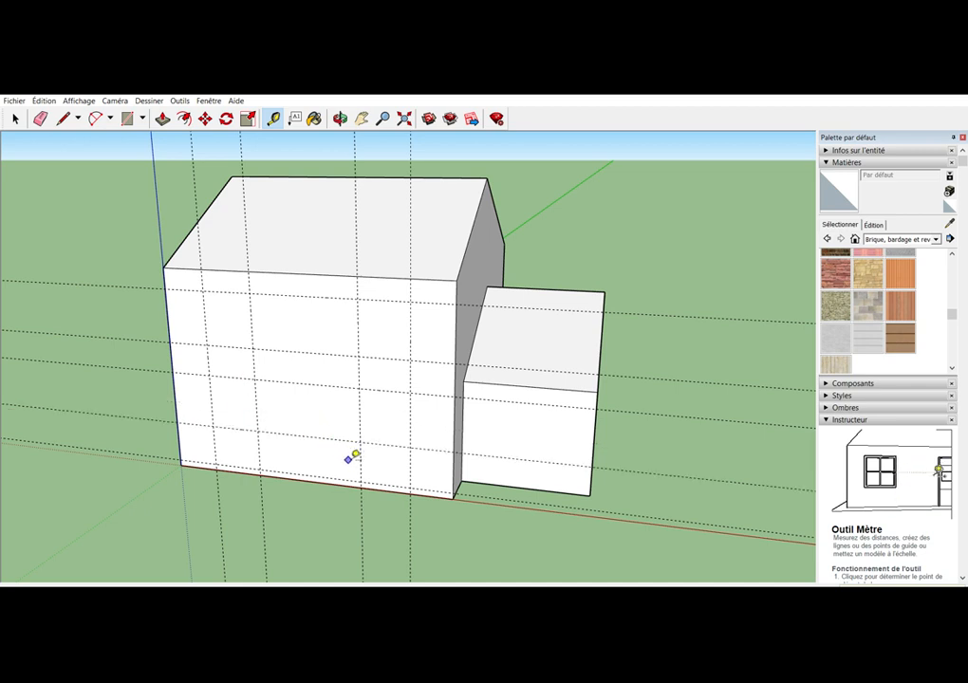
pyautogui.click(359, 425)
pyautogui.click(391, 423)
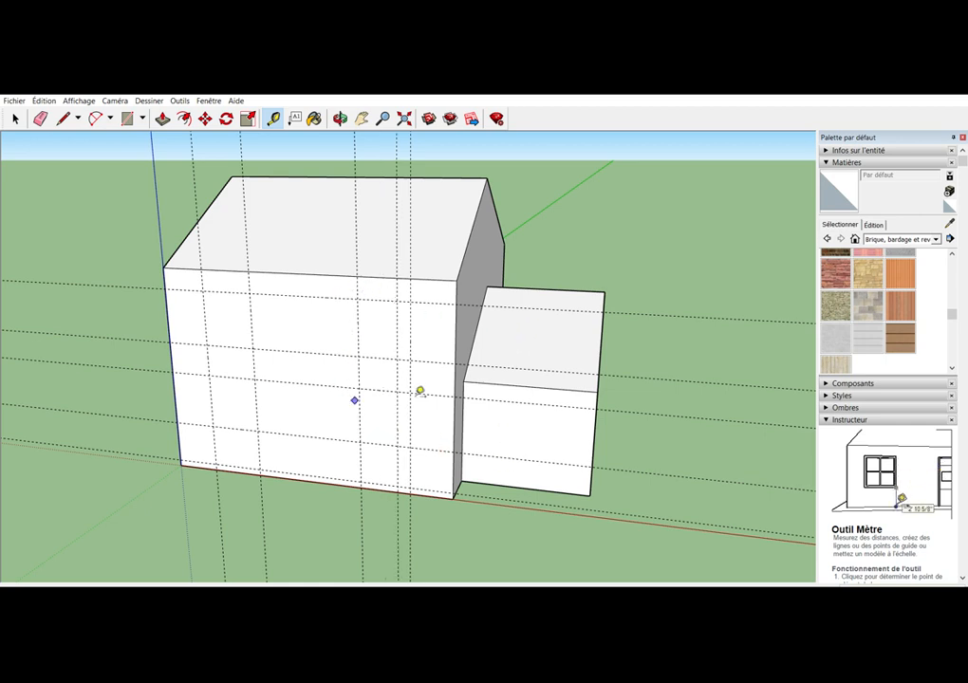
# Draw the upper window nearest the origin edge as a closed line rectangle through the guide intersections
pyautogui.click(63, 118)
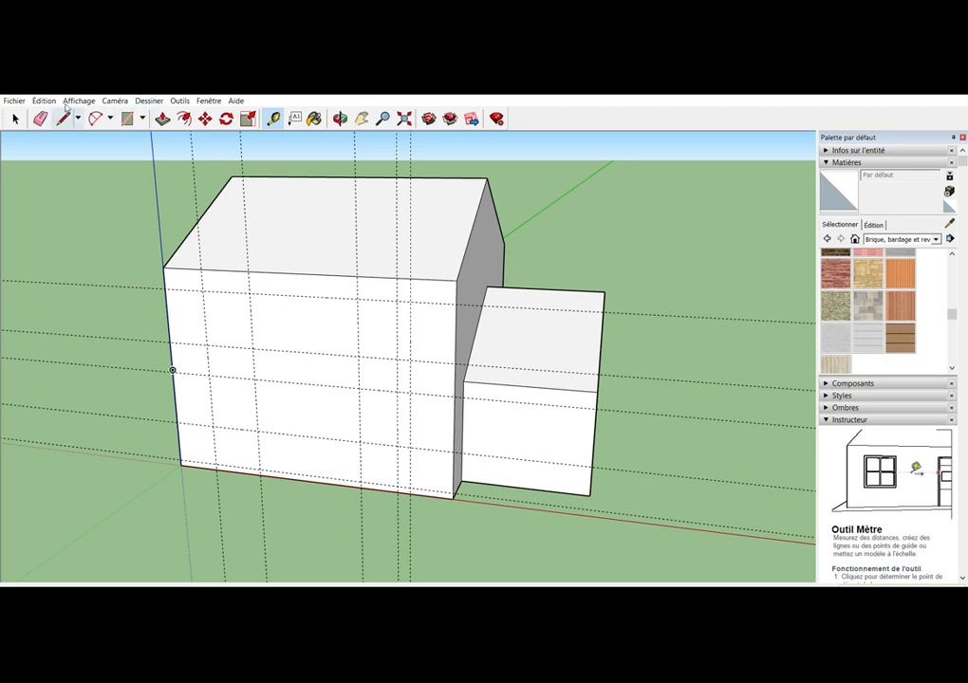
pyautogui.click(203, 290)
pyautogui.click(205, 346)
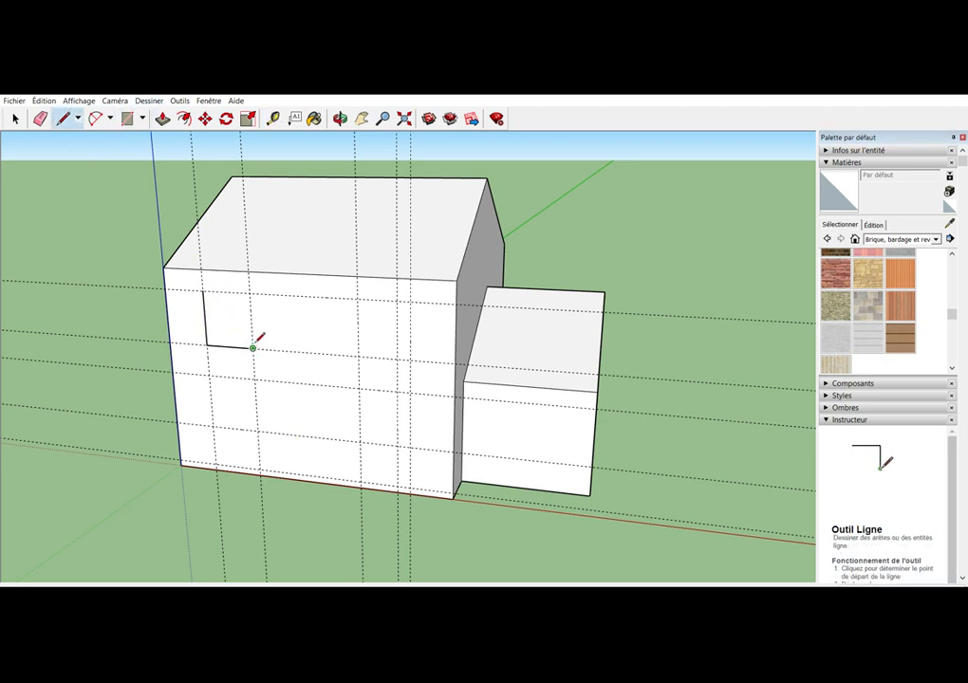
pyautogui.click(252, 348)
pyautogui.click(253, 290)
pyautogui.click(203, 291)
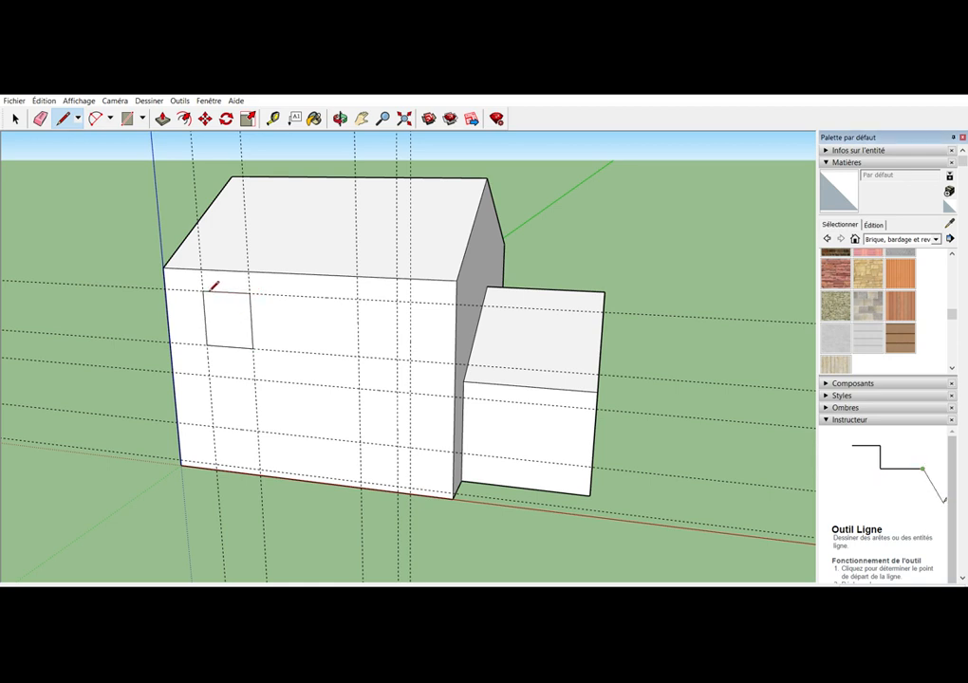
# Outline the second upper window between the two vertical guides toward the lower block, using lines along the guides
pyautogui.click(357, 299)
pyautogui.click(410, 300)
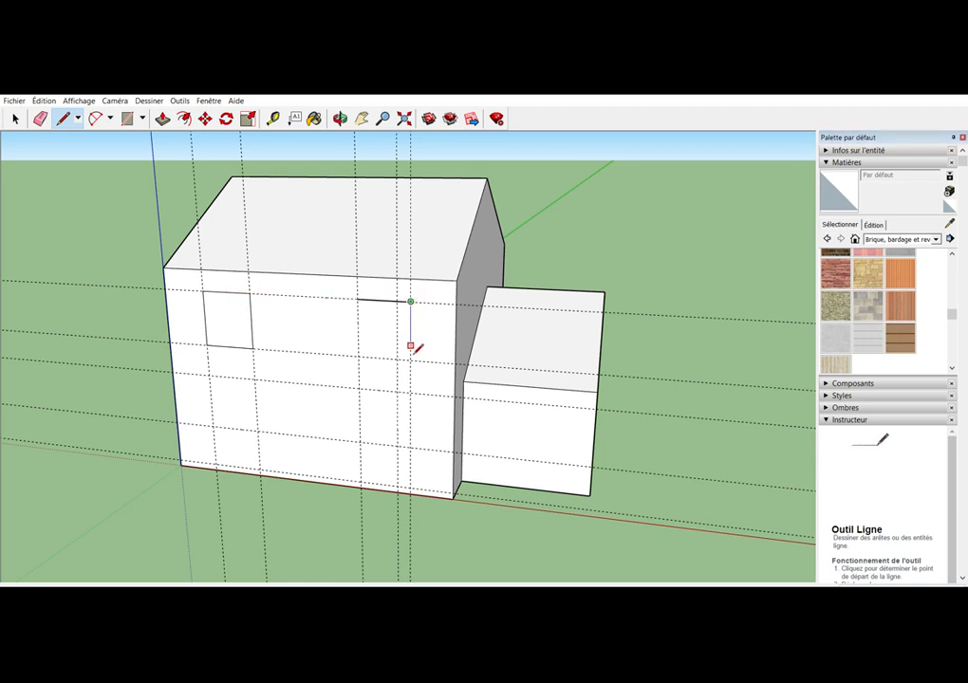
pyautogui.click(410, 359)
pyautogui.click(359, 358)
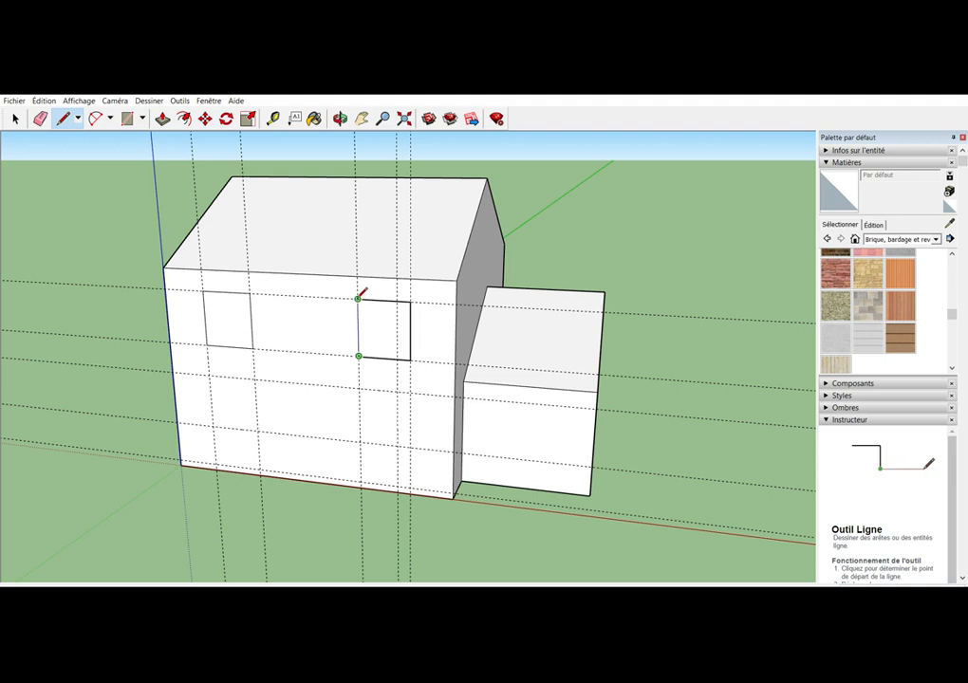
pyautogui.click(356, 299)
# Draw the ground-floor window outline directly beneath the upper window nearest the origin edge
pyautogui.click(208, 377)
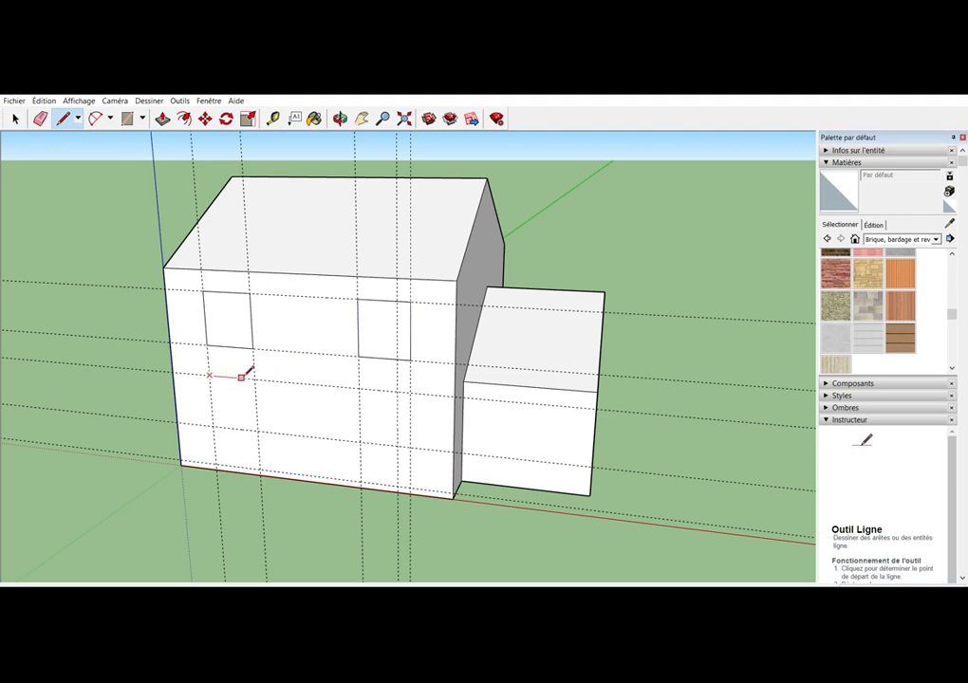
pyautogui.click(254, 379)
pyautogui.click(257, 431)
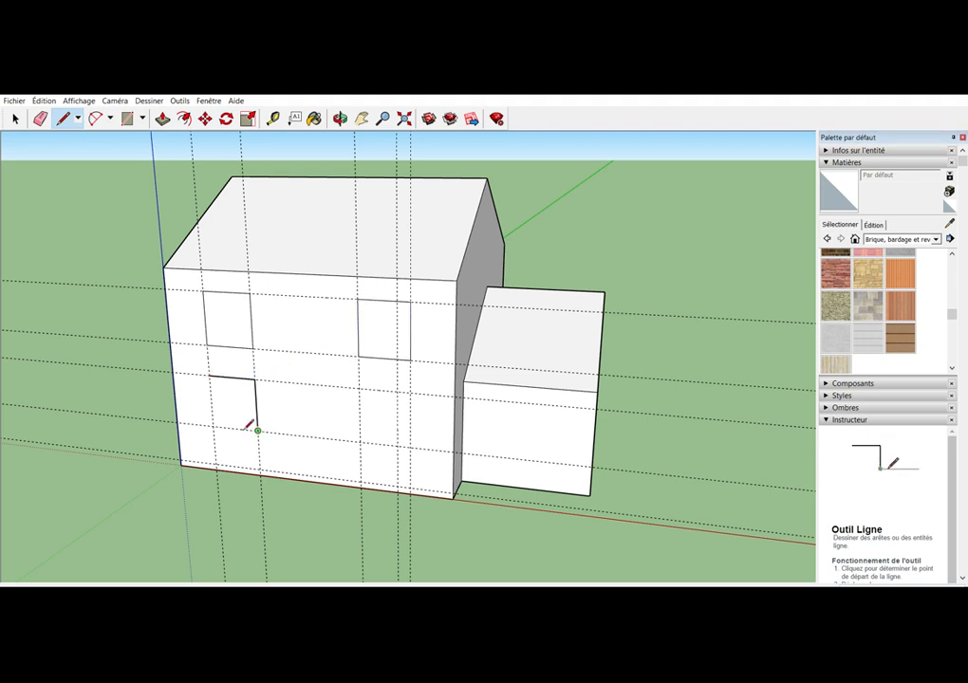
pyautogui.click(213, 426)
pyautogui.click(209, 376)
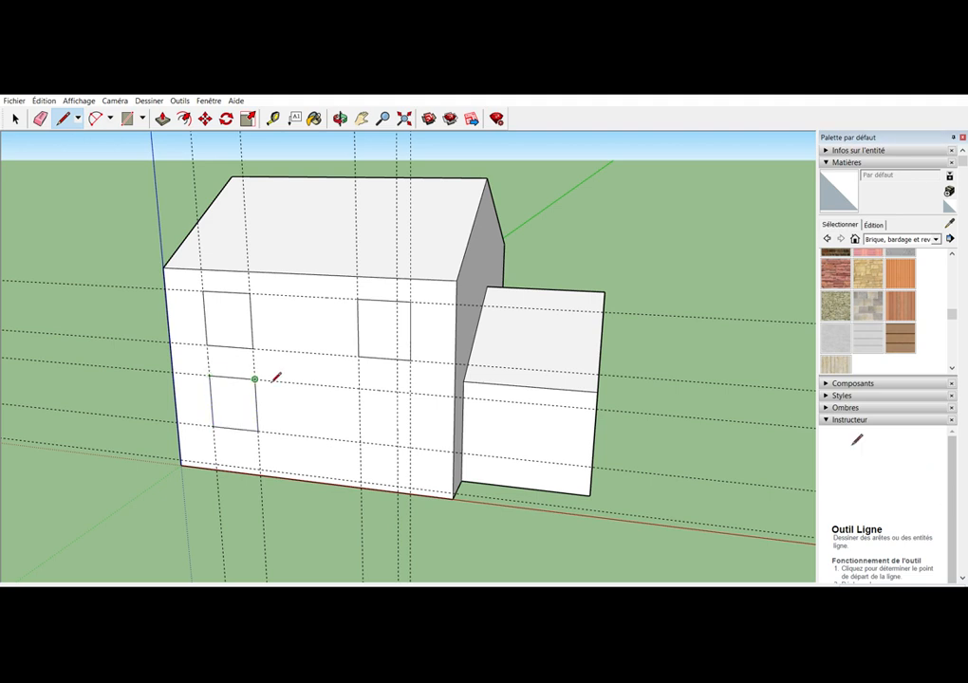
# Draw the tall door outline beneath the second upper window, ending at the guide just above the wall's base
pyautogui.click(359, 388)
pyautogui.click(360, 481)
pyautogui.click(396, 486)
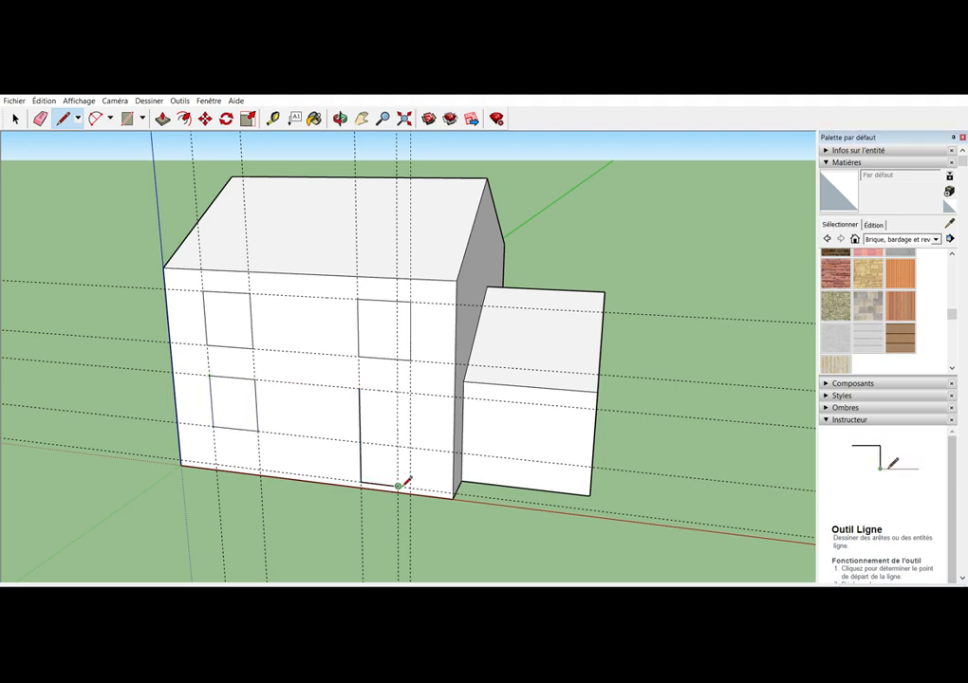
pyautogui.click(397, 390)
pyautogui.click(360, 389)
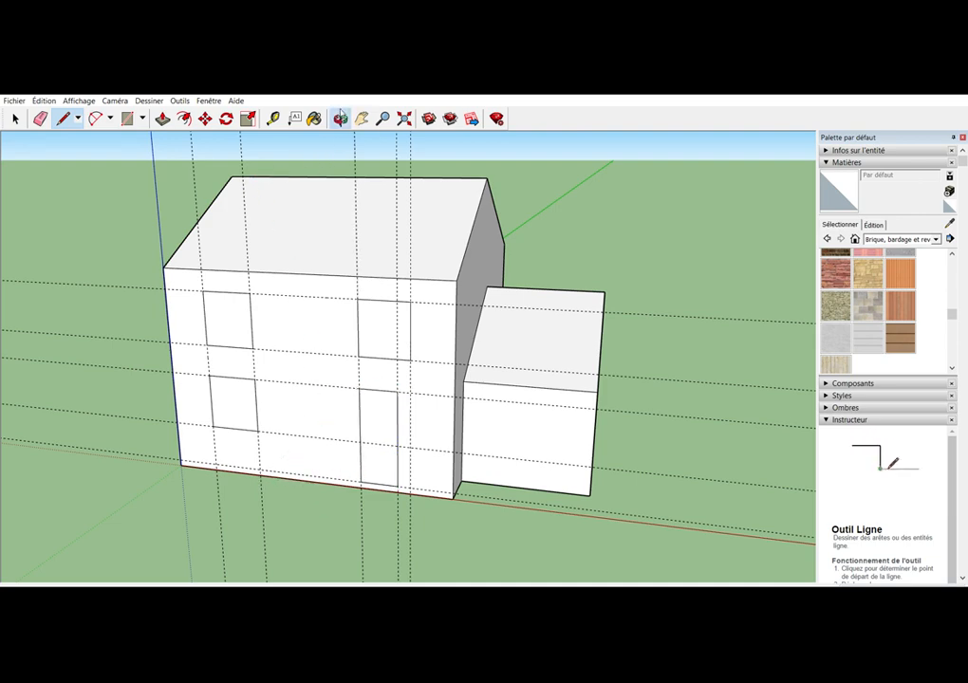
# Erase all five horizontal guides from the main block's long wall
pyautogui.click(340, 117)
pyautogui.moveTo(437, 365); pyautogui.dragTo(318, 351)
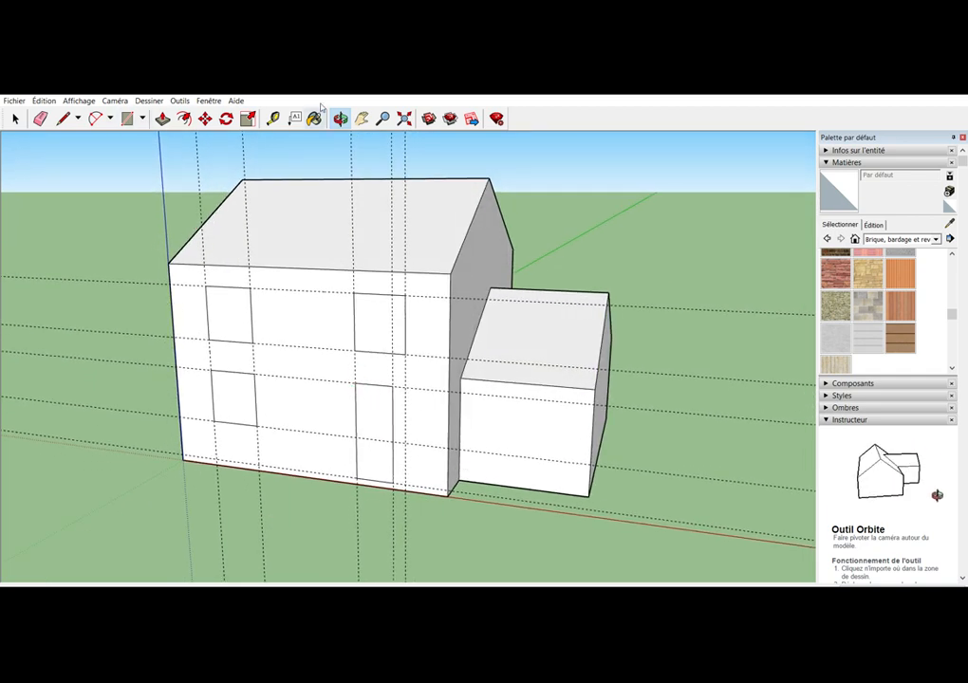
pyautogui.click(40, 117)
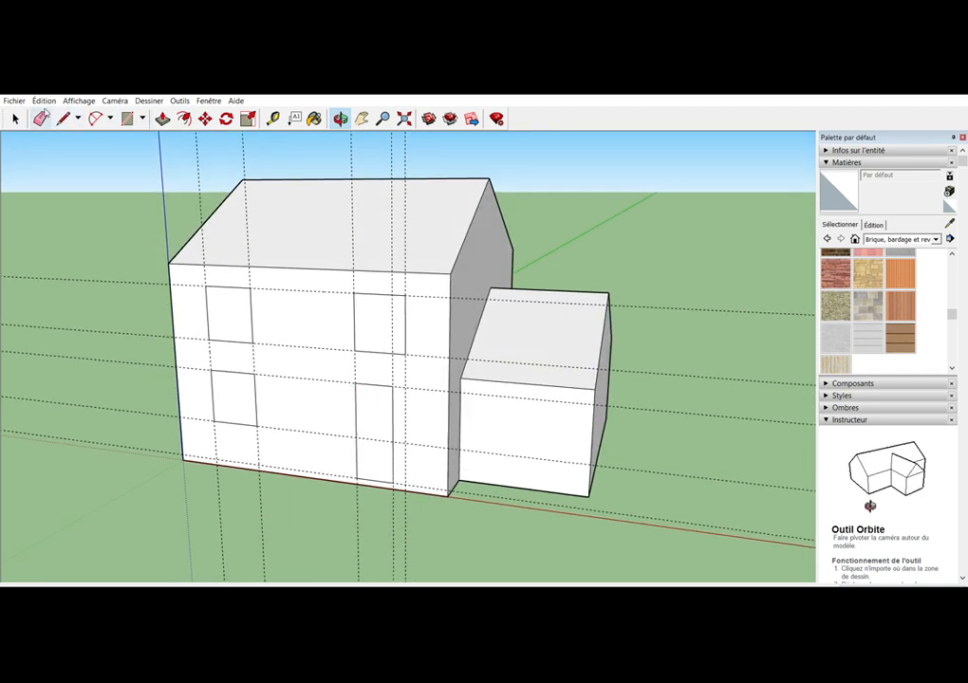
pyautogui.click(144, 279)
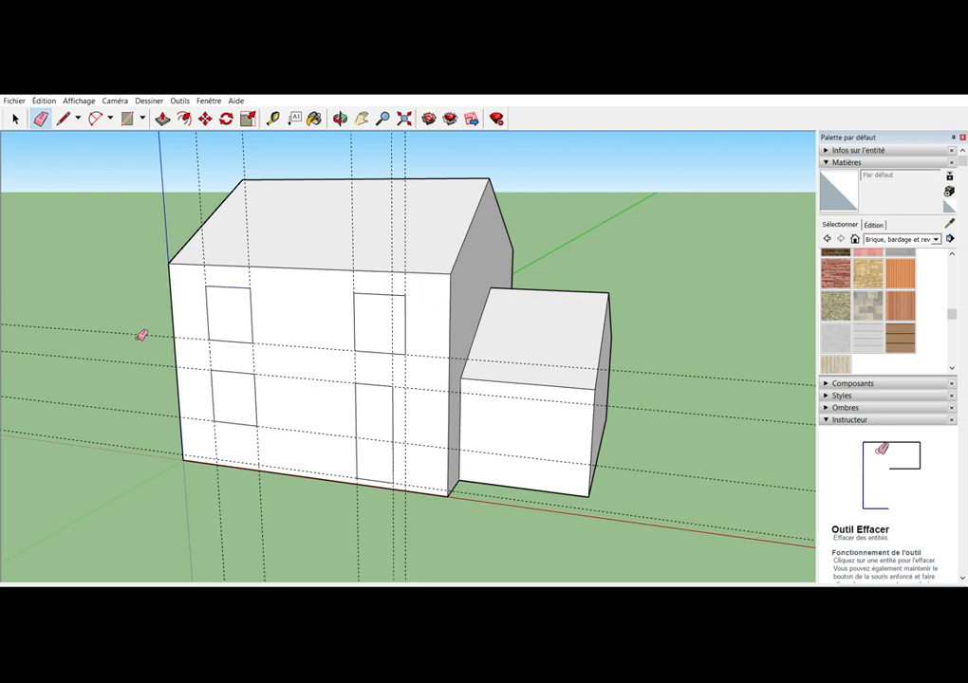
pyautogui.click(142, 332)
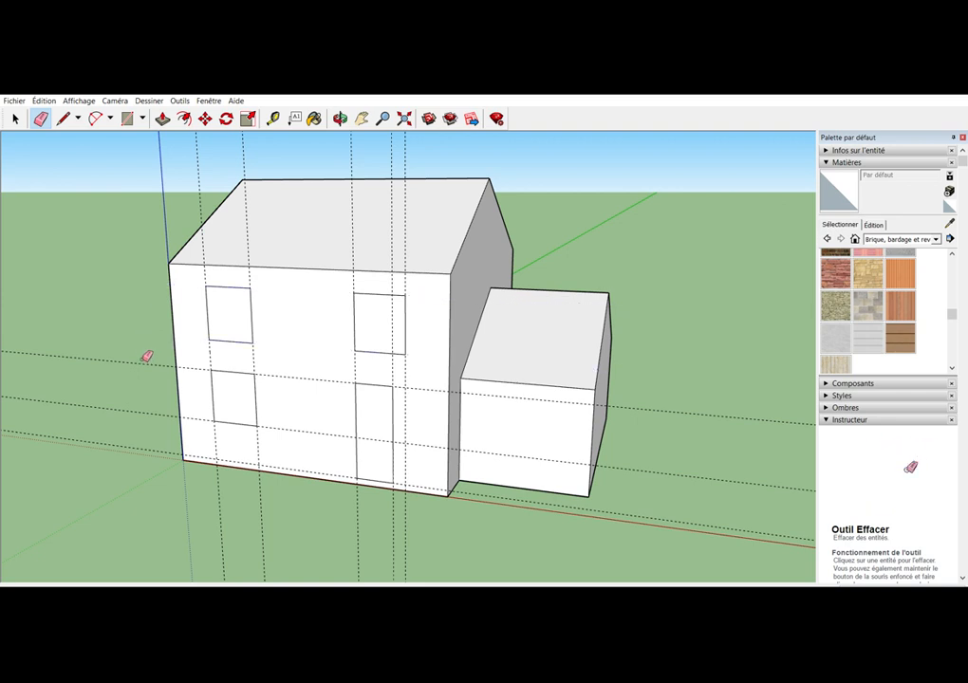
pyautogui.click(148, 360)
pyautogui.click(151, 408)
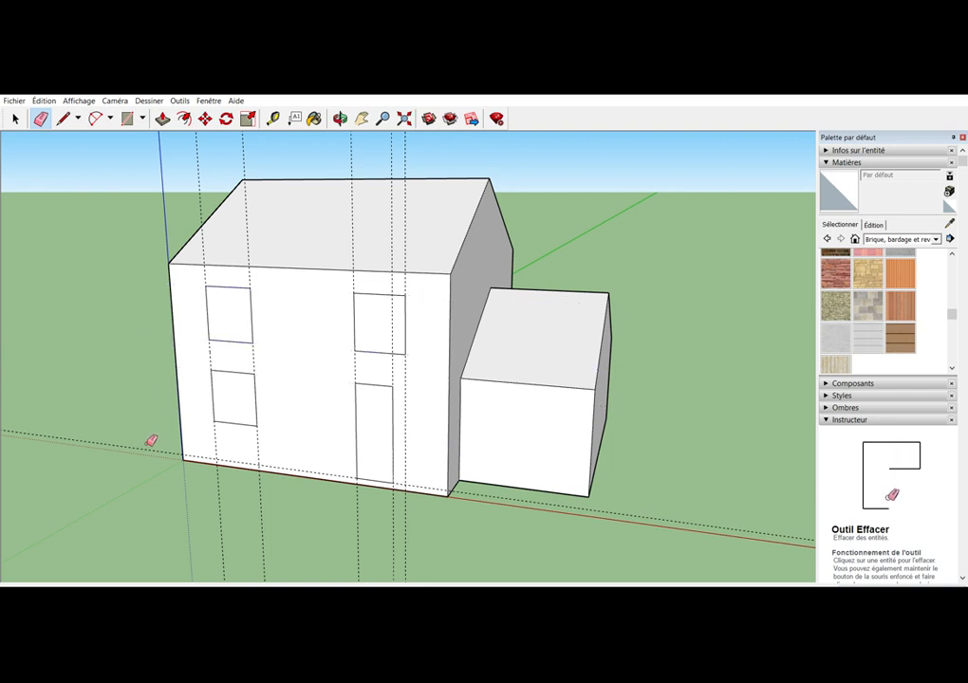
pyautogui.click(154, 446)
# Erase the five vertical guides running through the window and door outlines
pyautogui.click(222, 486)
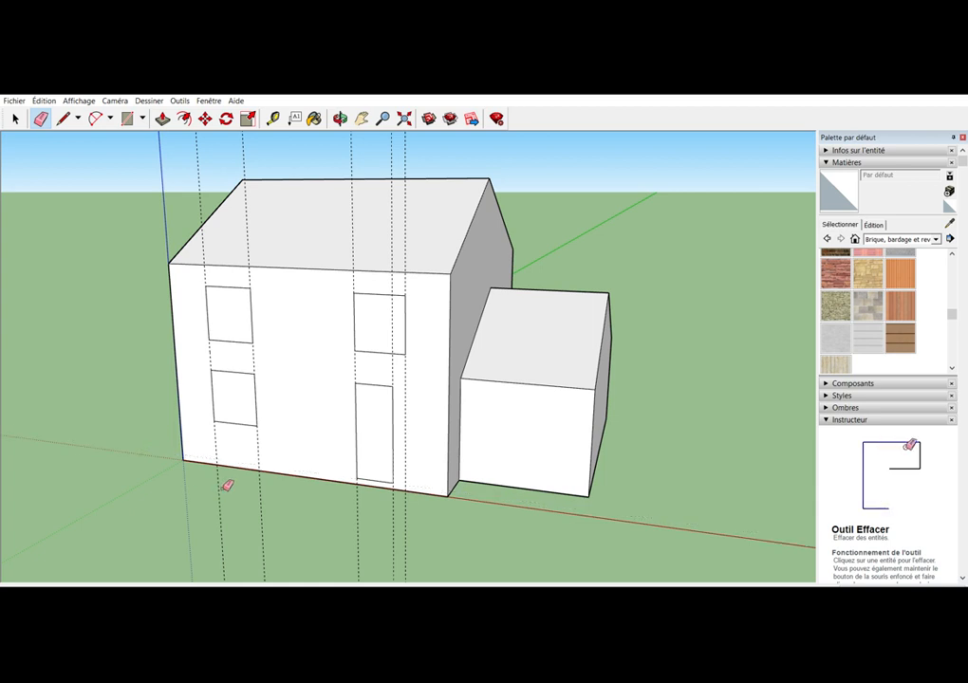
pyautogui.click(263, 484)
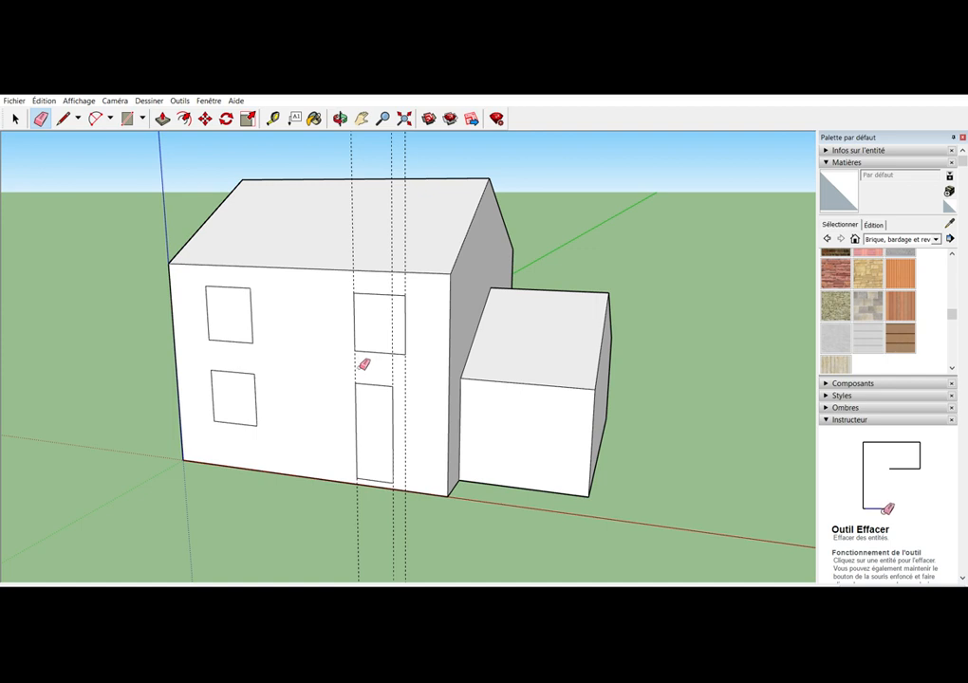
pyautogui.click(365, 513)
pyautogui.click(398, 513)
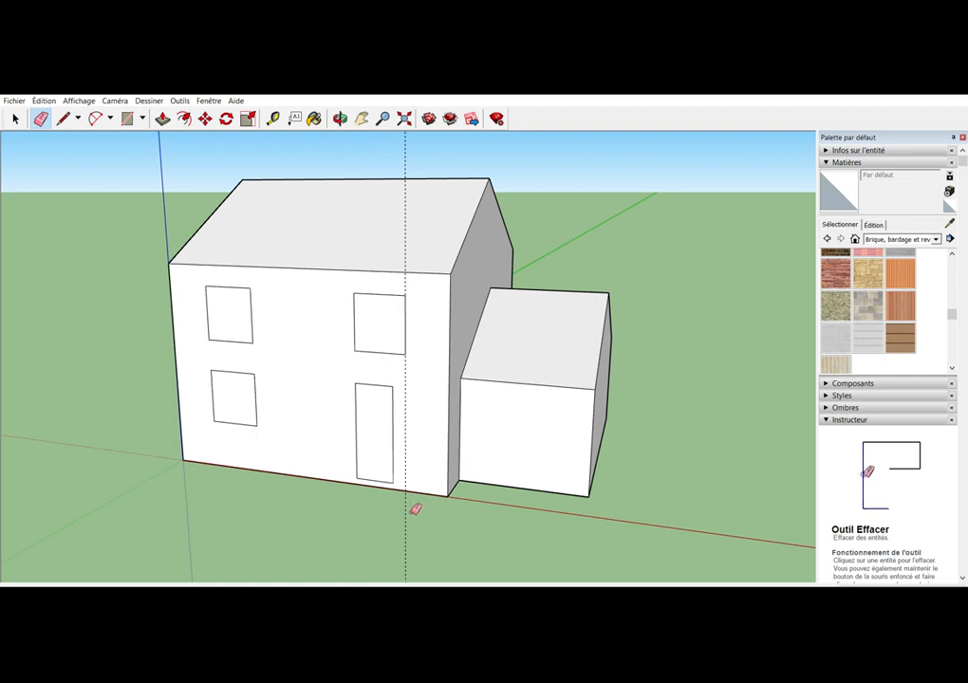
pyautogui.click(413, 511)
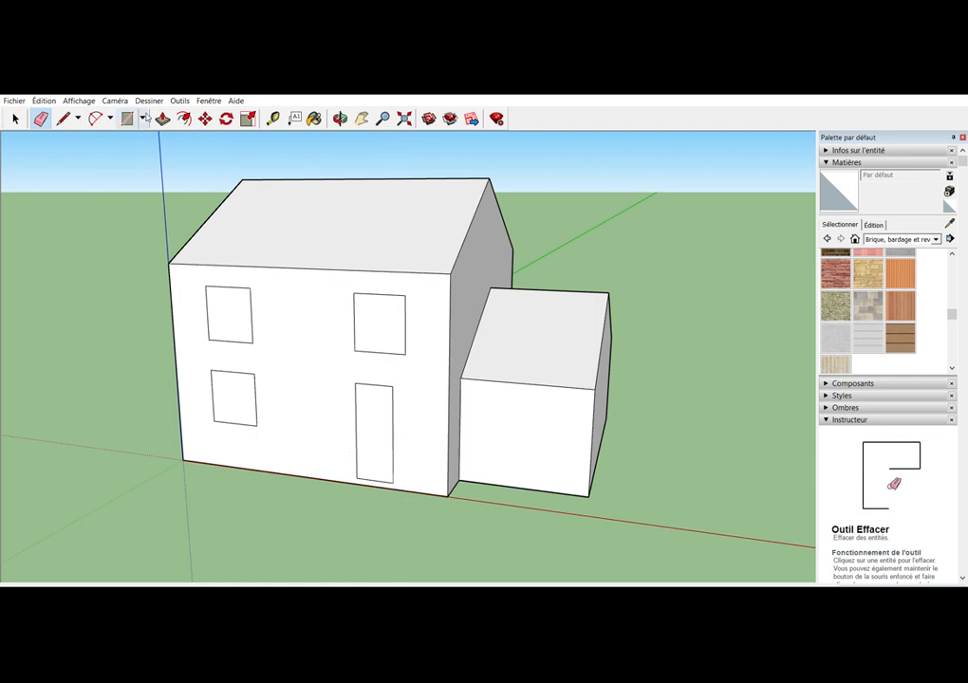
# Push the three window outlines and the door outline inward to the same depth on the main block's long wall
pyautogui.click(163, 118)
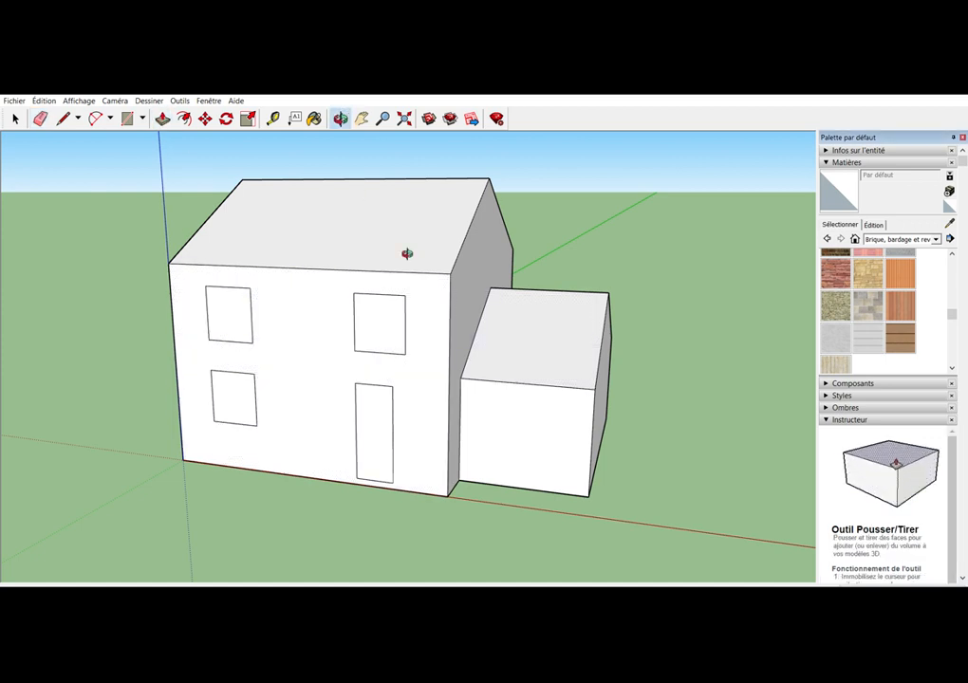
pyautogui.moveTo(404, 253); pyautogui.dragTo(387, 312, button='middle')
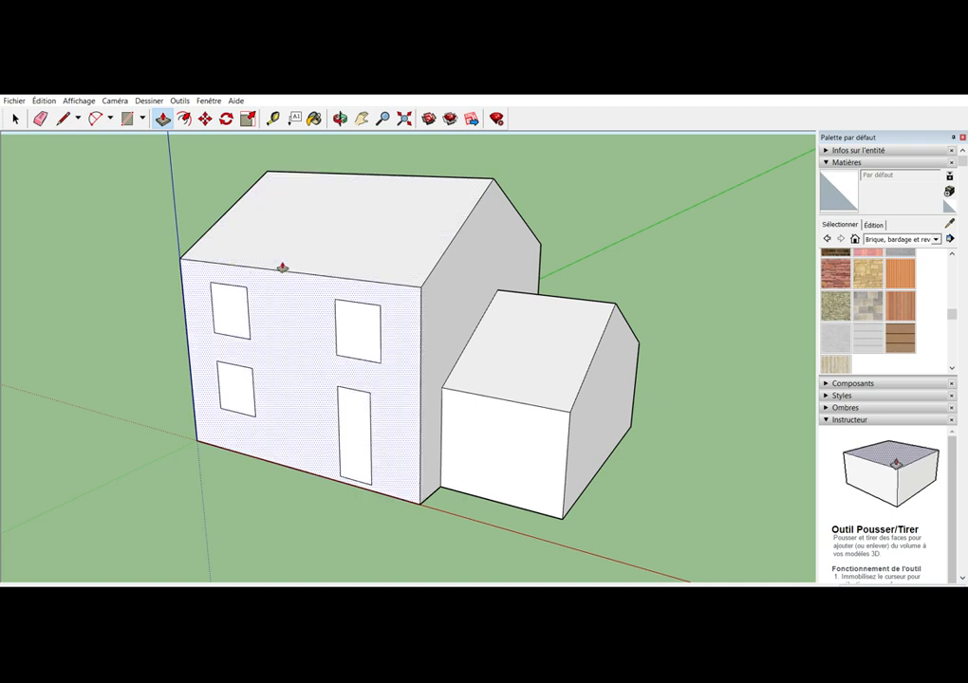
pyautogui.click(241, 307)
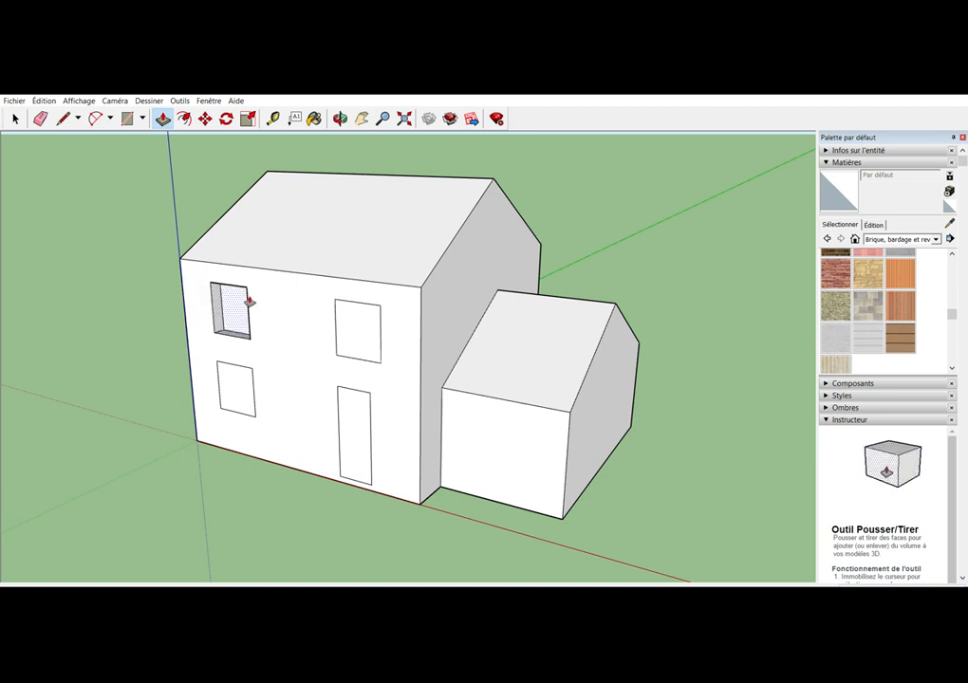
pyautogui.click(248, 301)
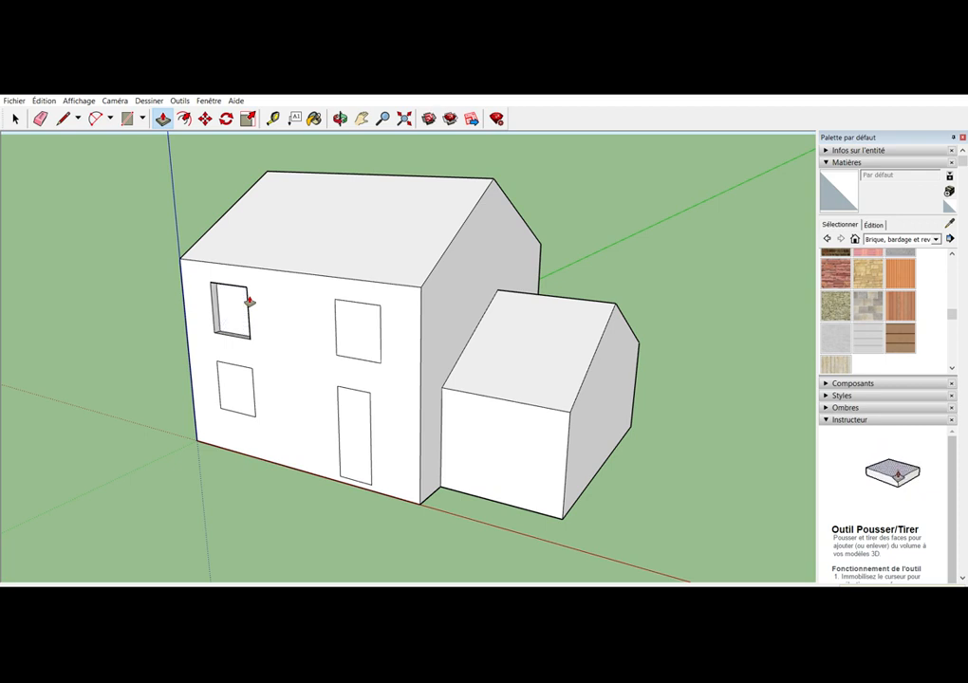
pyautogui.doubleClick(246, 377)
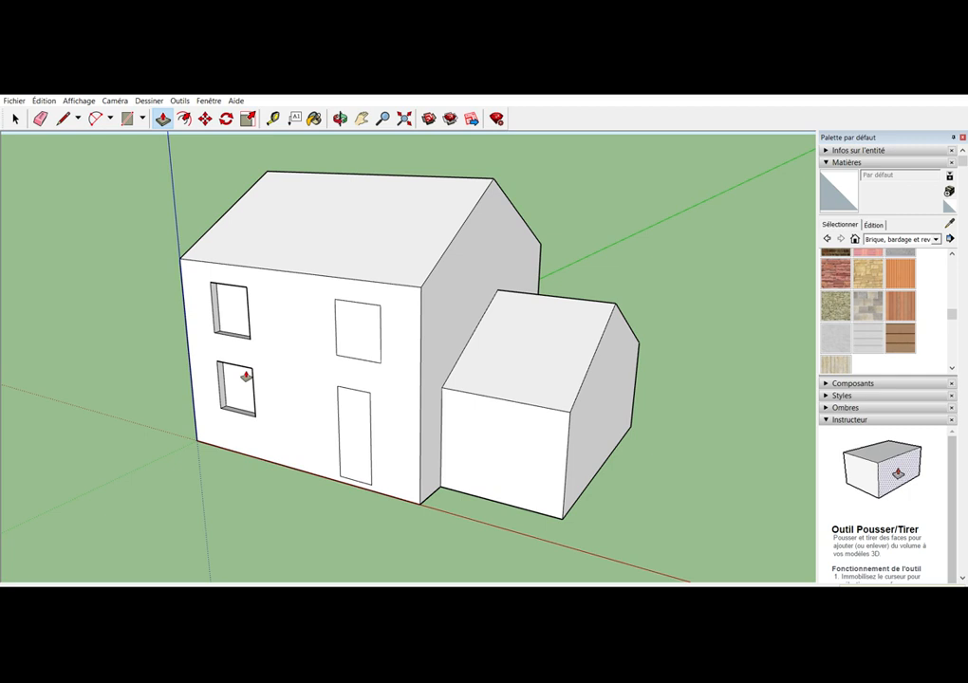
pyautogui.doubleClick(357, 327)
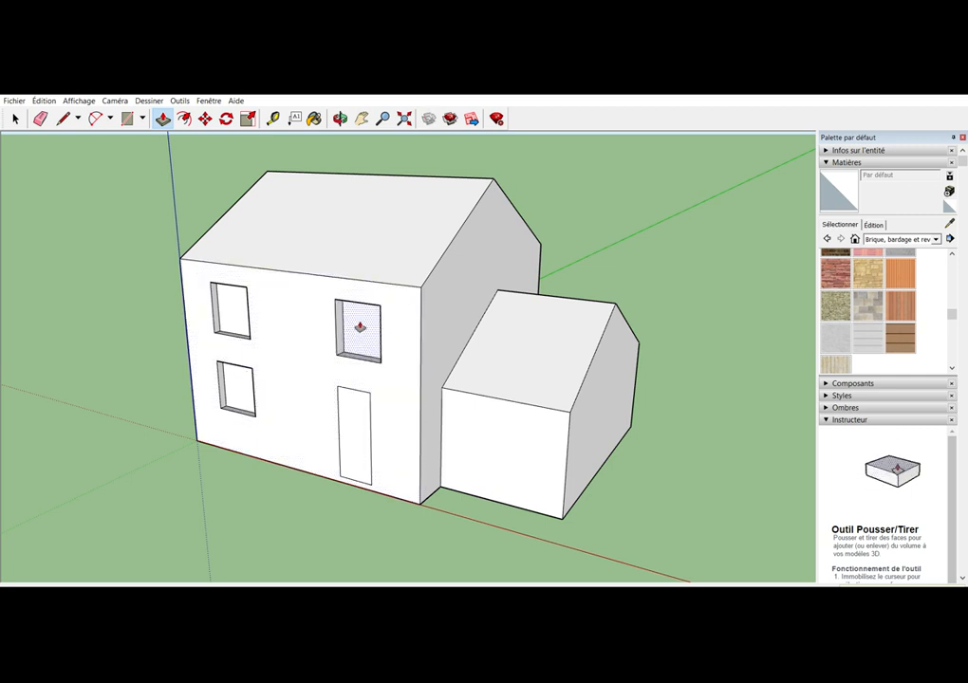
pyautogui.doubleClick(357, 417)
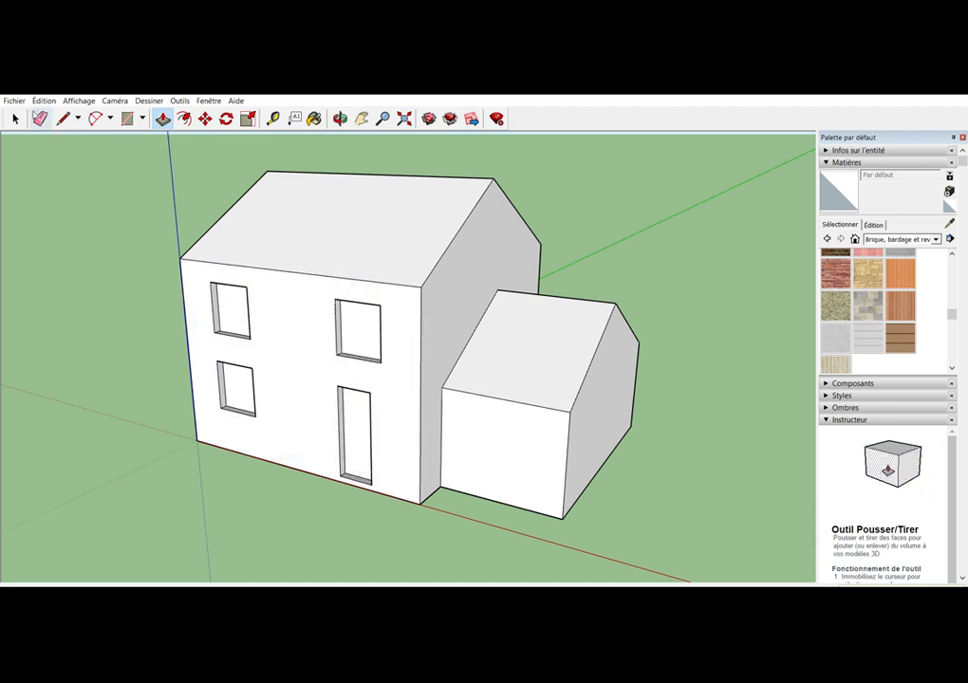
# Delete the recessed faces of the three windows and the door to leave open holes in the wall
pyautogui.click(16, 117)
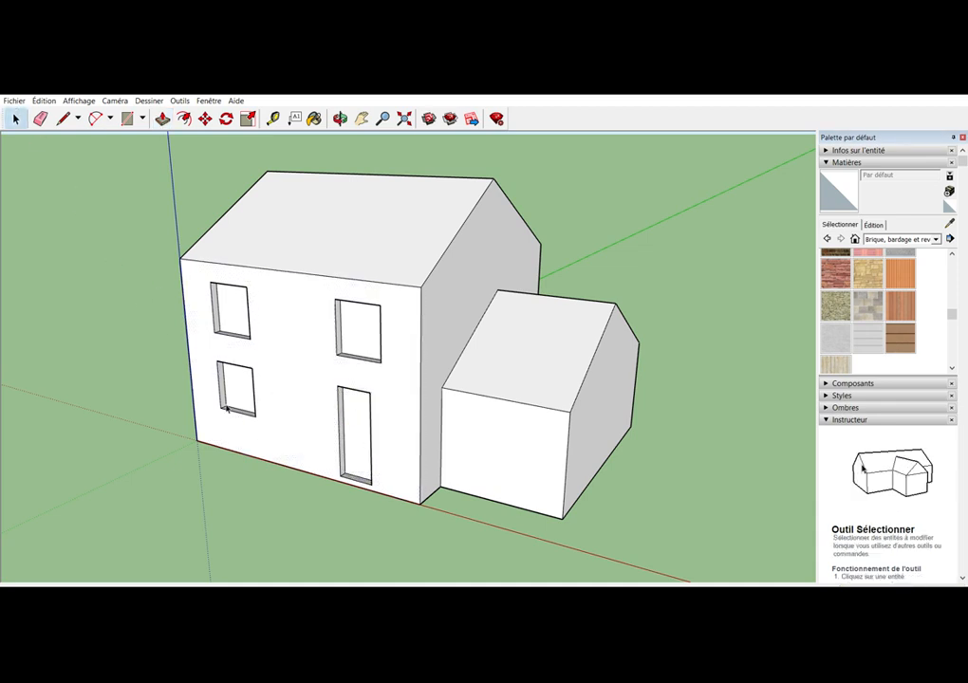
pyautogui.click(241, 297)
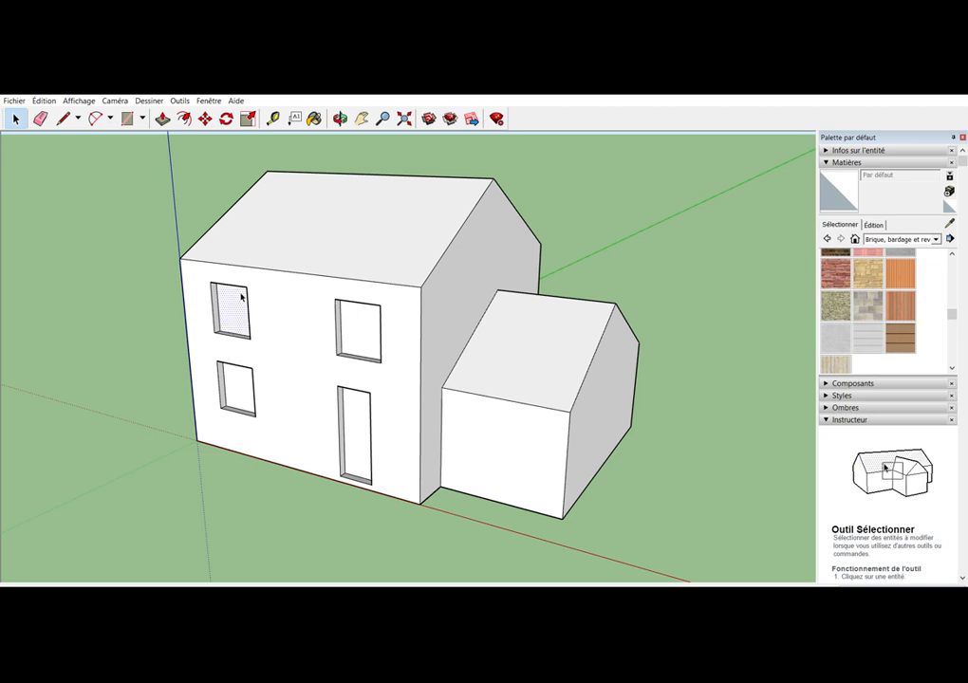
pyautogui.click(241, 378)
pyautogui.press('Delete')
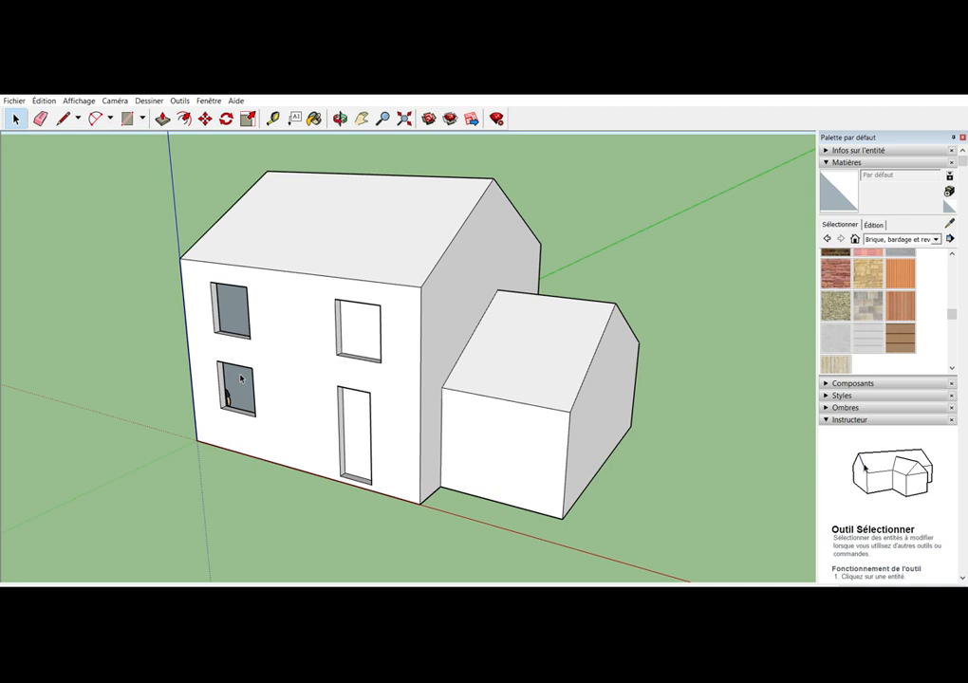
pyautogui.click(360, 324)
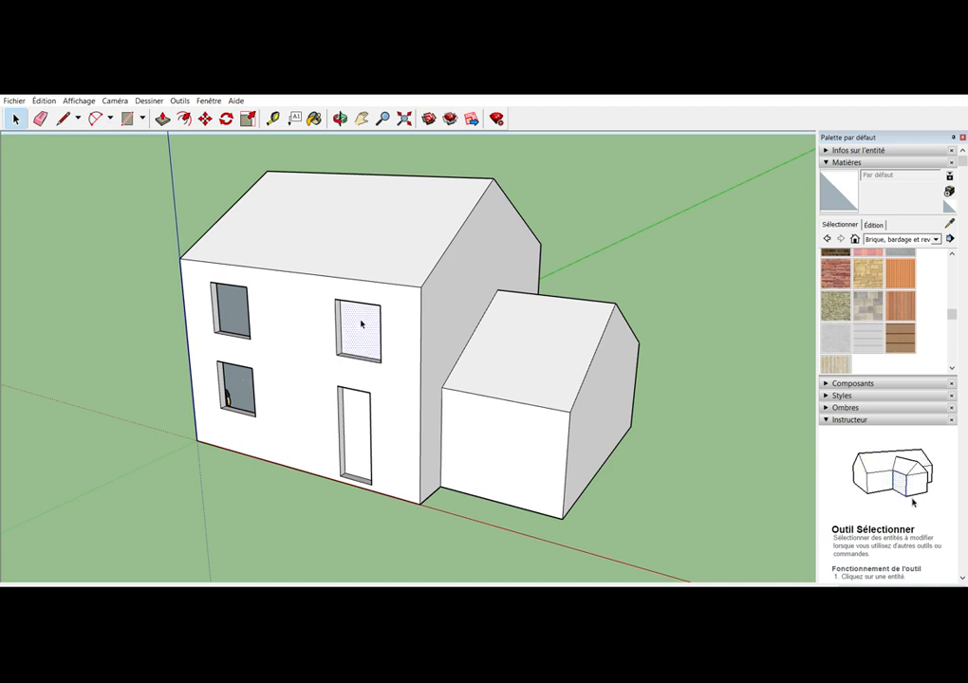
pyautogui.press('Delete')
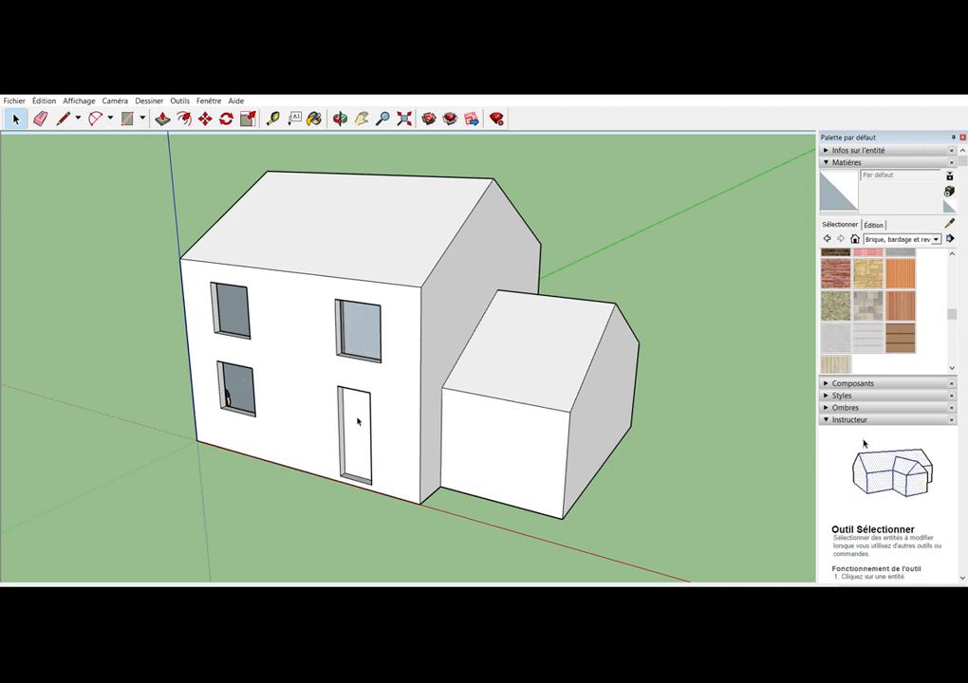
pyautogui.click(358, 421)
pyautogui.press('Delete')
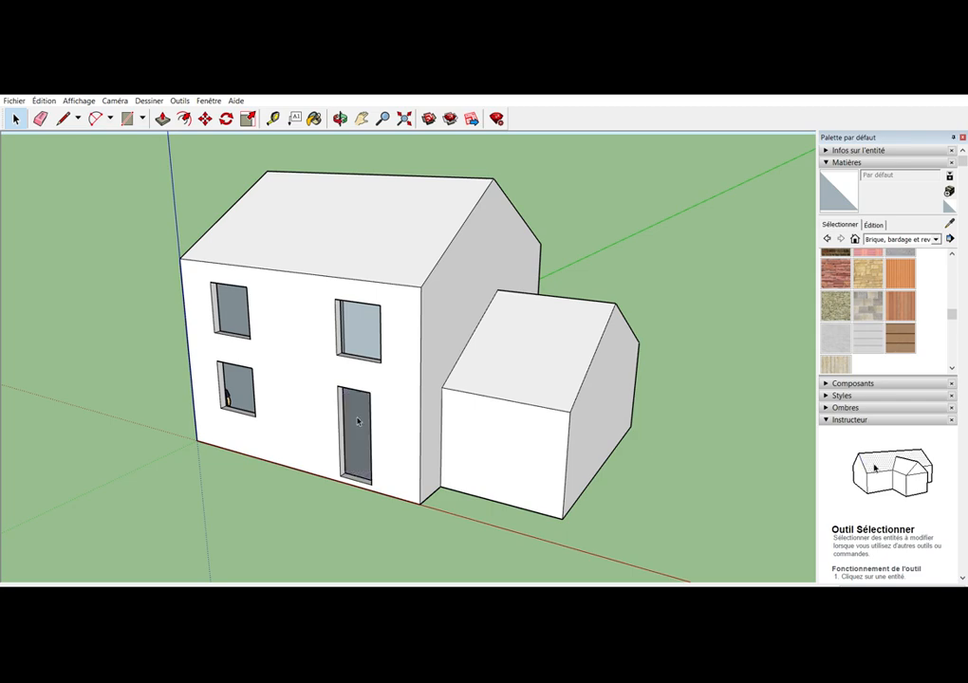
# Place a horizontal guide just above the base of the smaller block's front wall
pyautogui.moveTo(377, 368); pyautogui.dragTo(334, 355, button='middle')
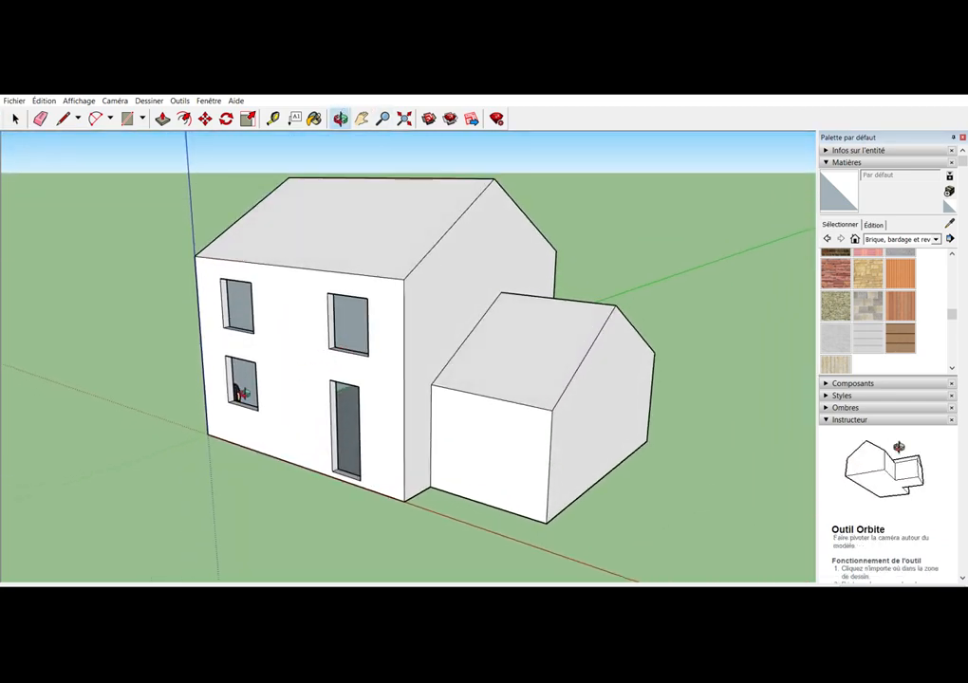
pyautogui.moveTo(241, 393); pyautogui.dragTo(446, 409, button='middle')
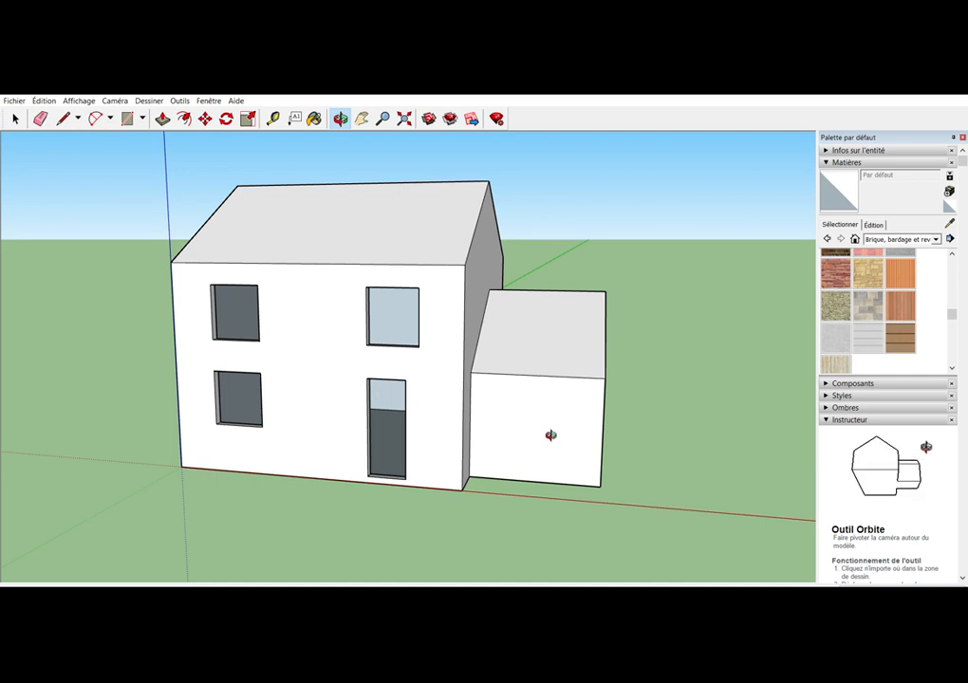
pyautogui.press('t')
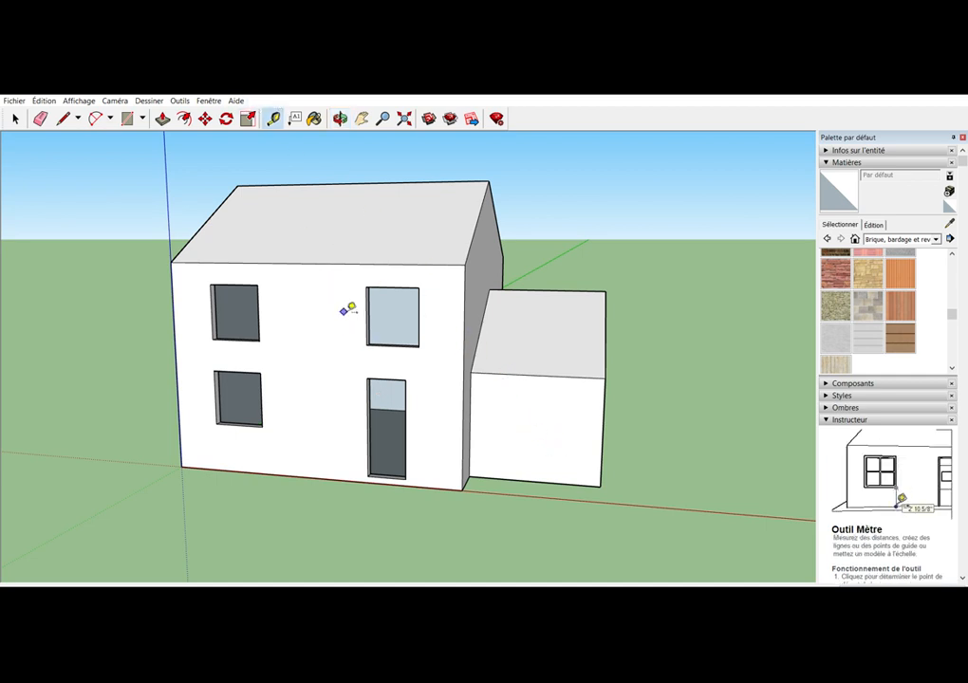
pyautogui.click(526, 479)
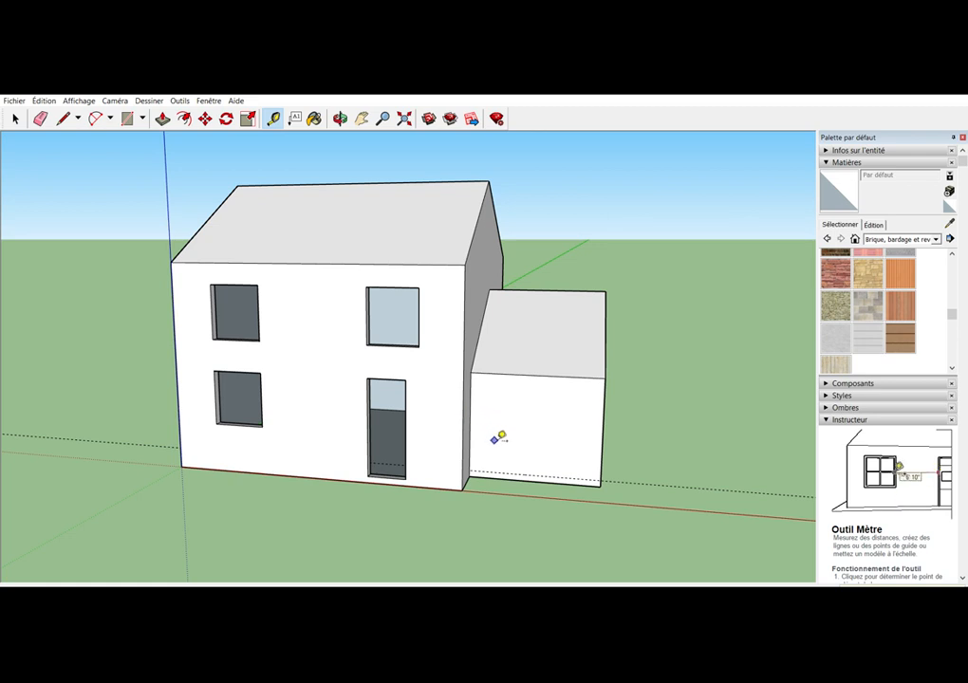
# Add vertical guides just inside both side edges of the smaller block's front wall and a horizontal guide just below its eave
pyautogui.click(340, 118)
pyautogui.moveTo(470, 315); pyautogui.dragTo(406, 326)
pyautogui.press('t')
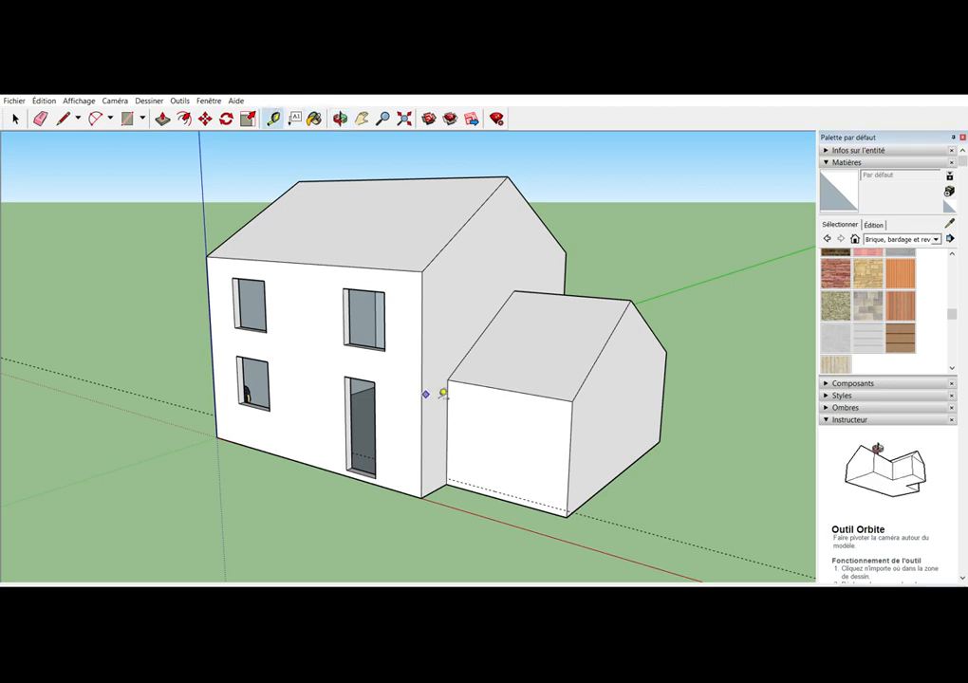
pyautogui.click(447, 432)
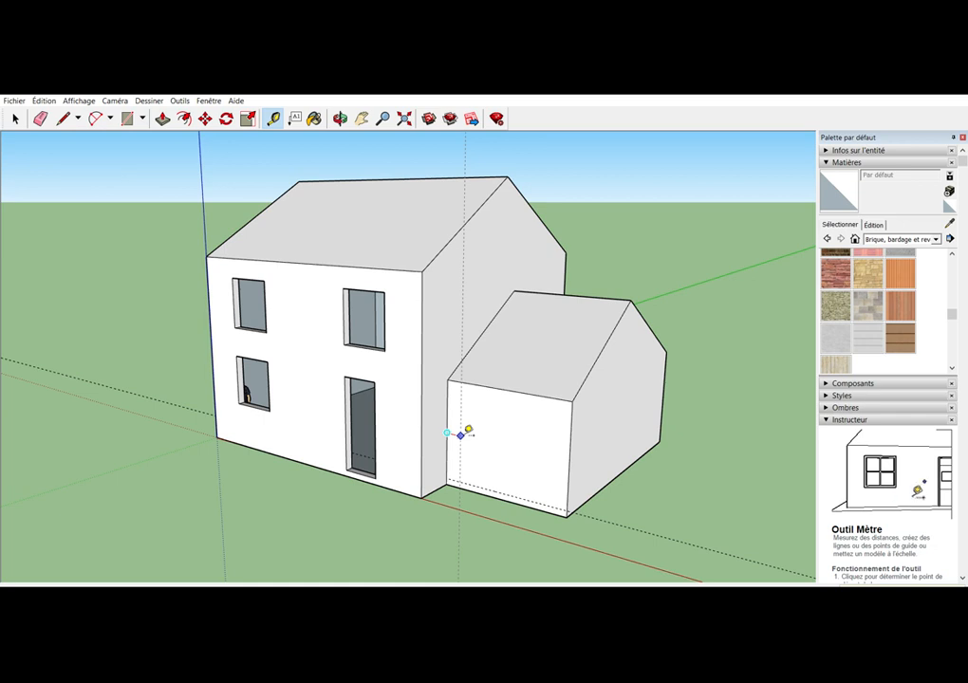
pyautogui.click(463, 435)
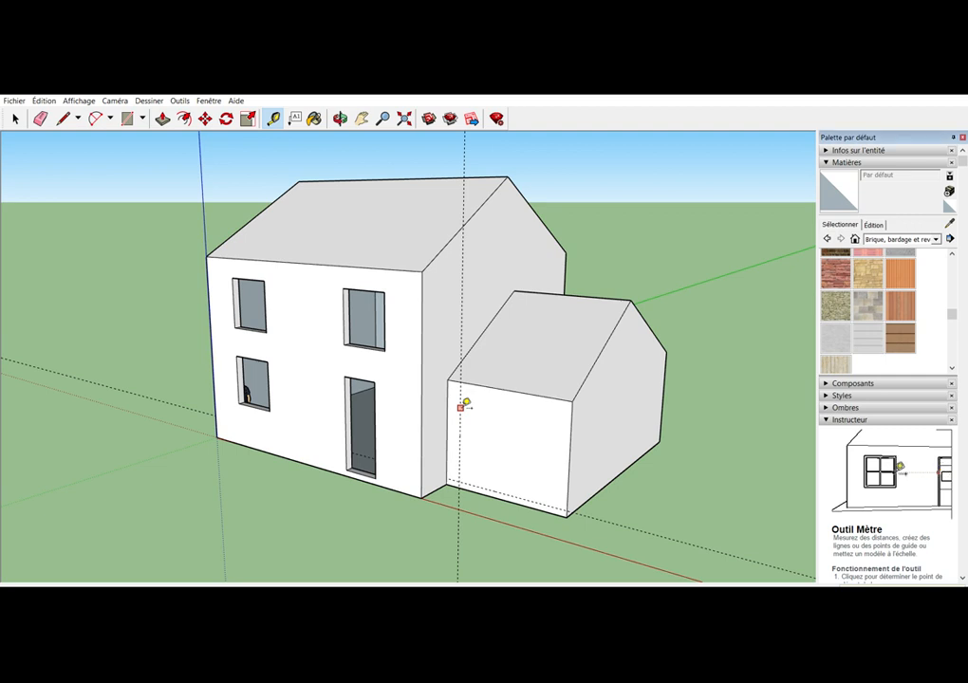
pyautogui.click(460, 408)
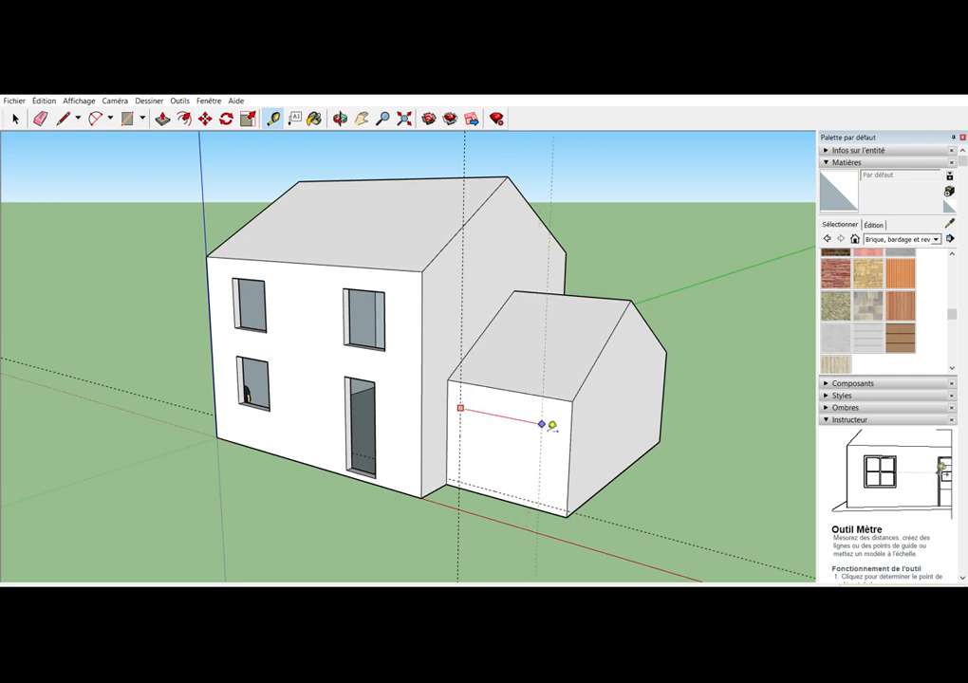
pyautogui.click(552, 425)
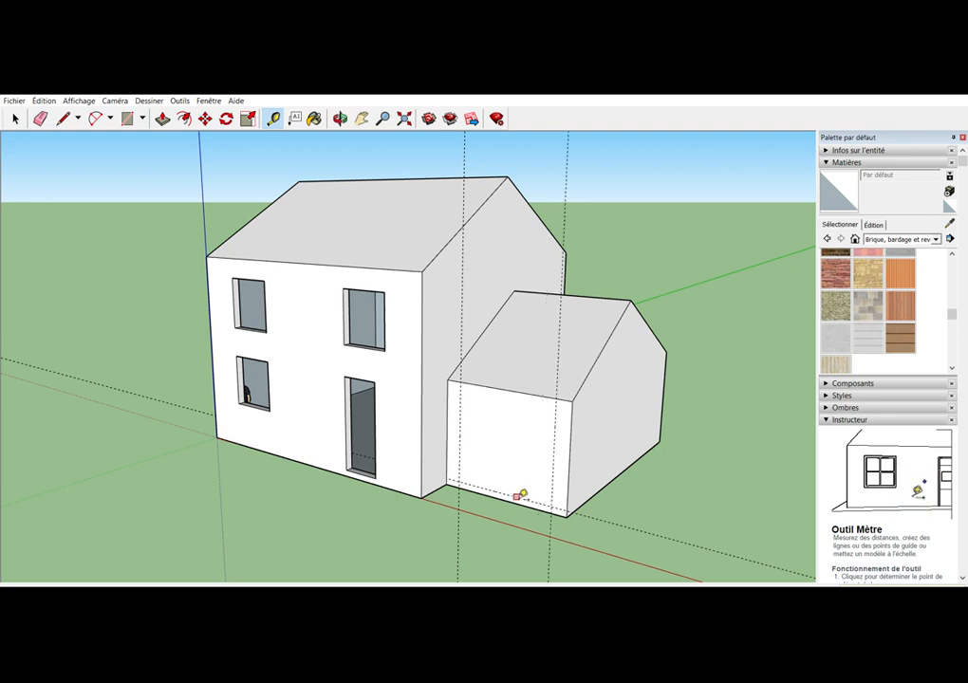
pyautogui.click(518, 497)
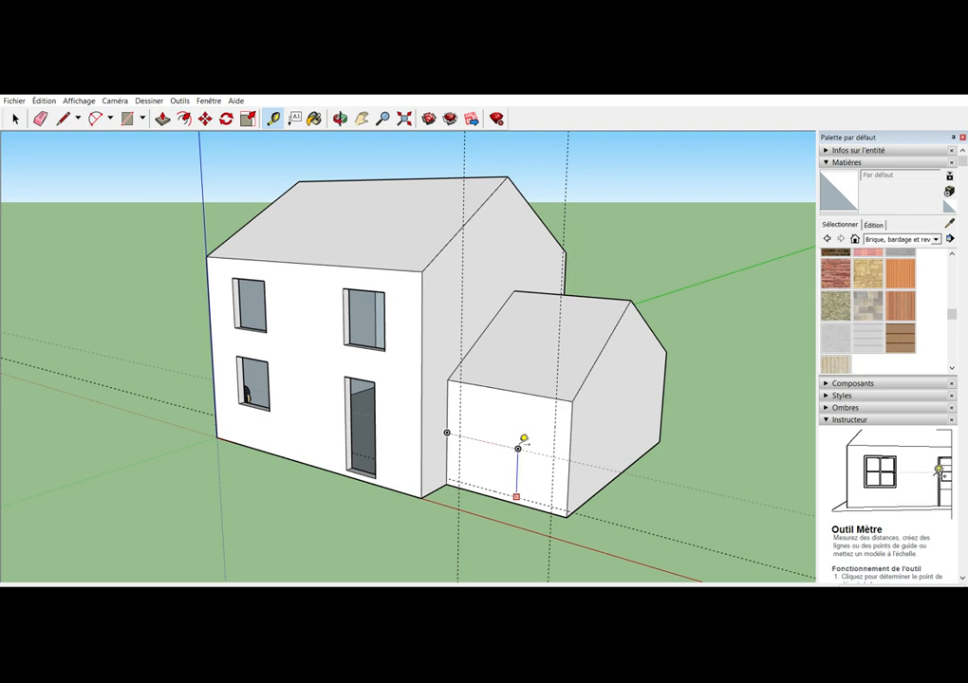
pyautogui.click(497, 390)
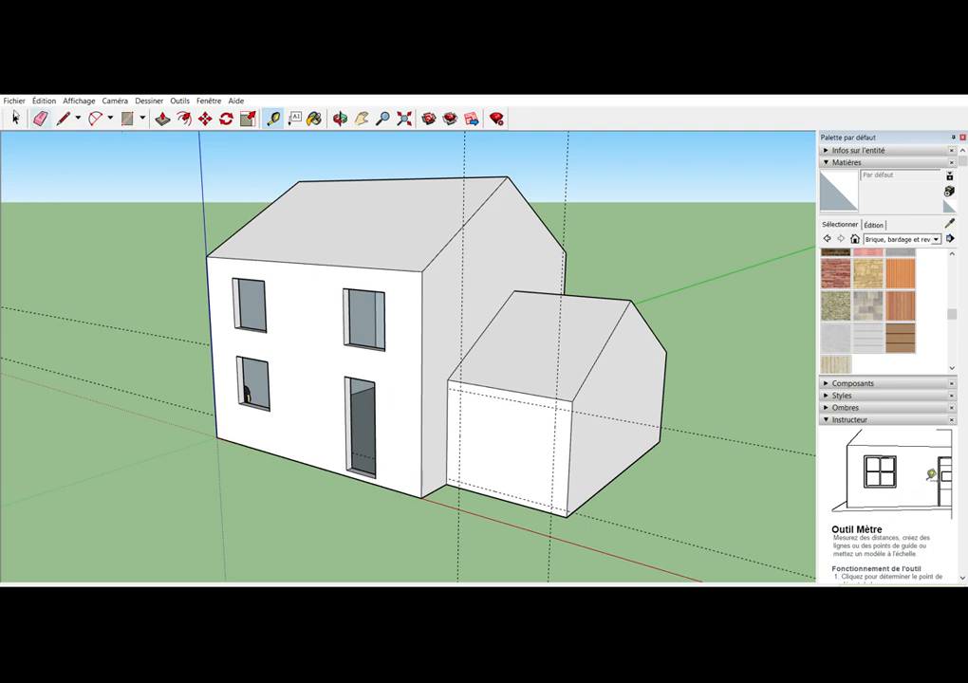
# Draw the large garage door outline with lines along the four guides on the smaller block's front wall
pyautogui.click(60, 116)
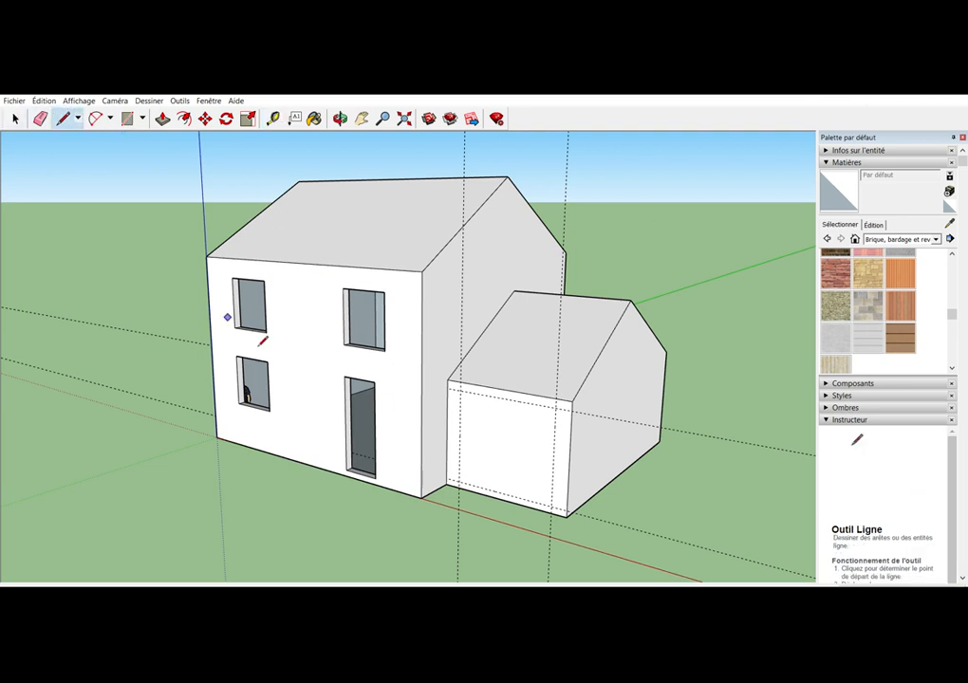
pyautogui.click(460, 388)
pyautogui.click(458, 481)
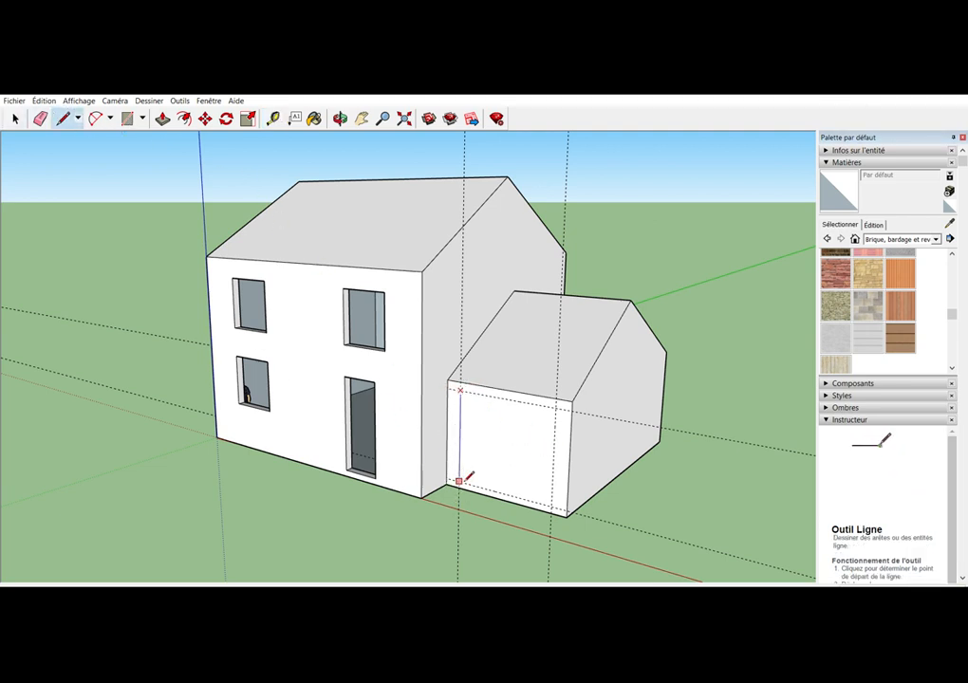
pyautogui.click(555, 506)
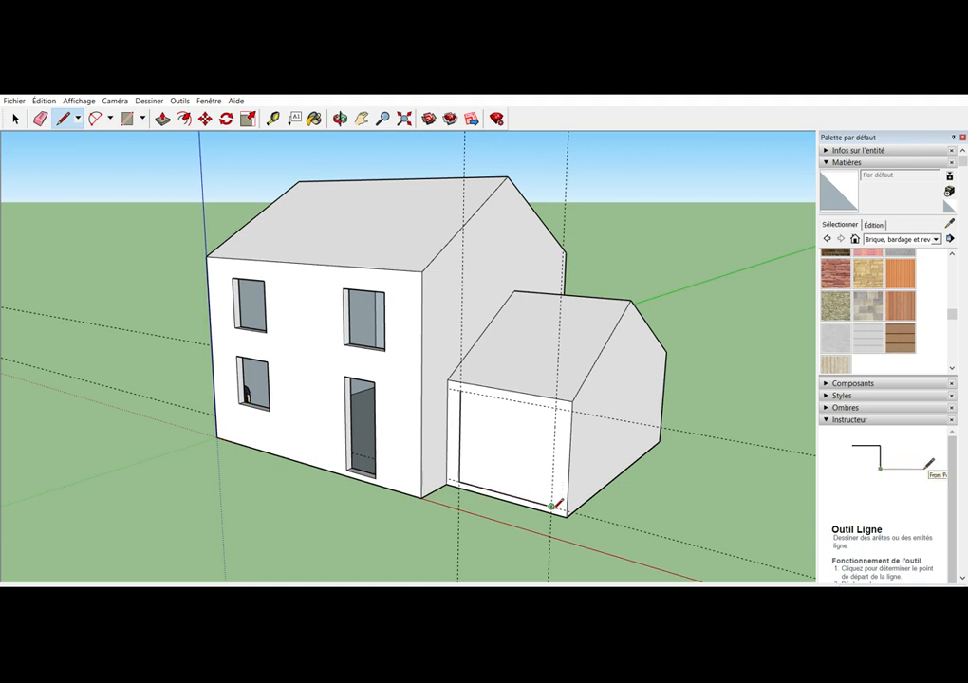
pyautogui.click(556, 406)
pyautogui.click(459, 388)
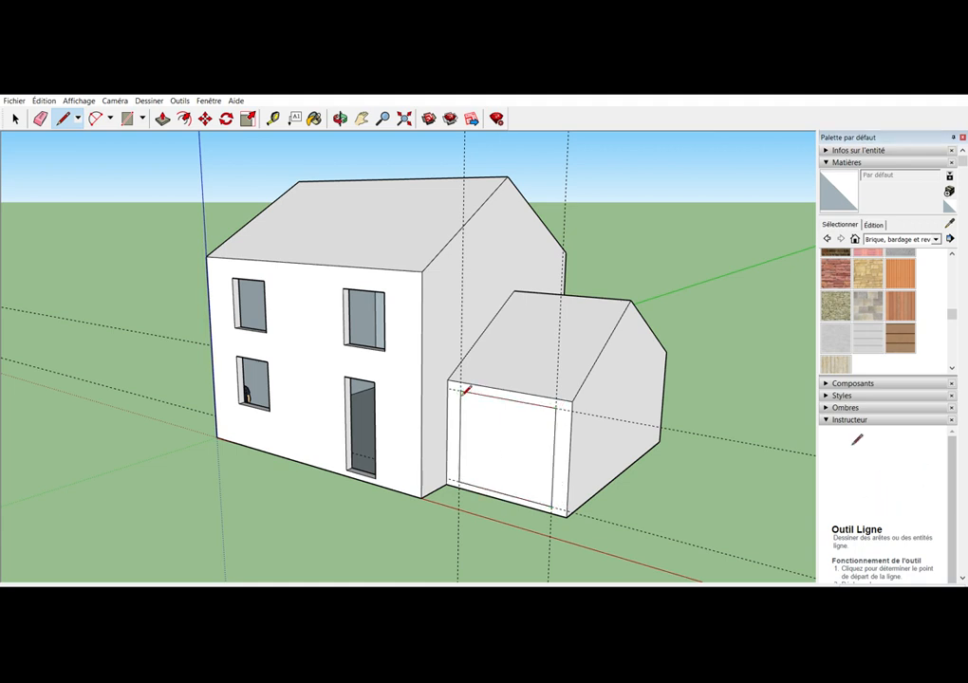
# Erase the two horizontal and two vertical guides around the garage door outline
pyautogui.click(40, 119)
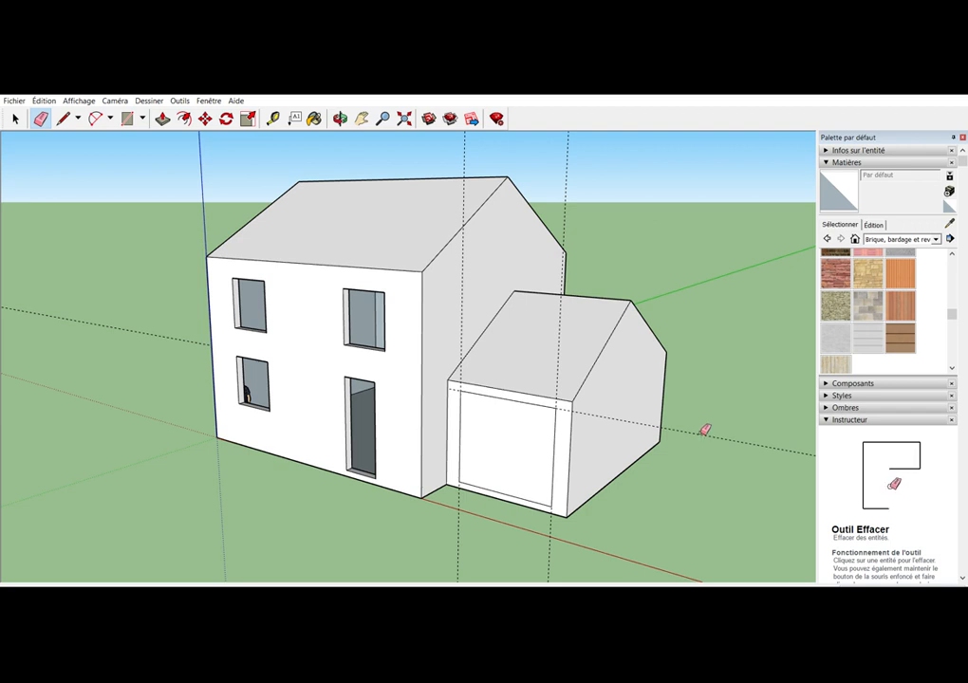
pyautogui.moveTo(704, 431)
pyautogui.mouseDown()
pyautogui.moveTo(594, 471)
pyautogui.moveTo(557, 520)
pyautogui.moveTo(482, 510)
pyautogui.mouseUp()
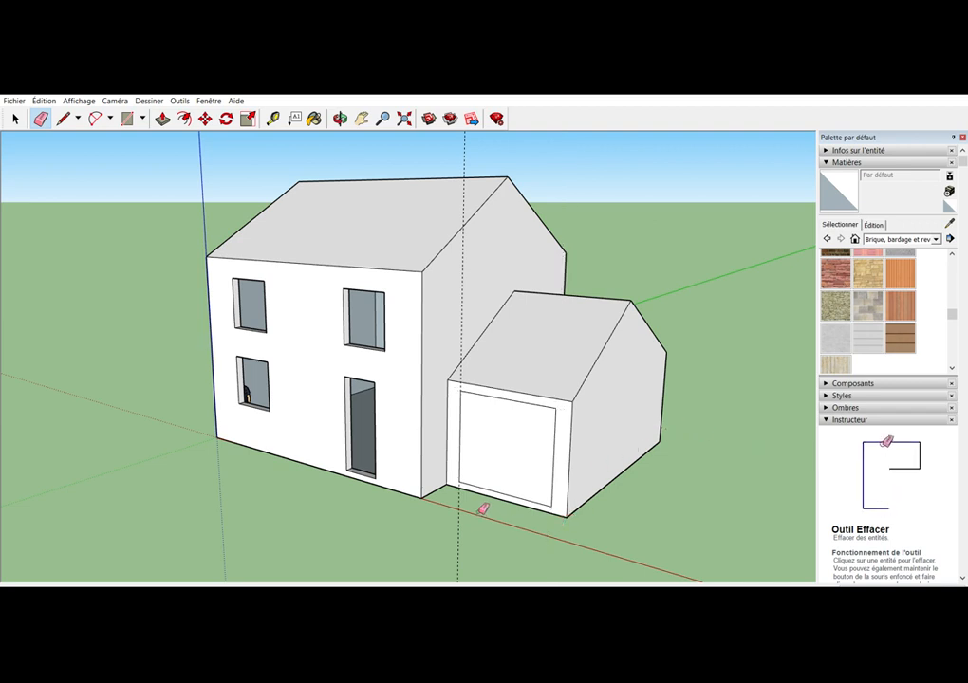
pyautogui.click(464, 501)
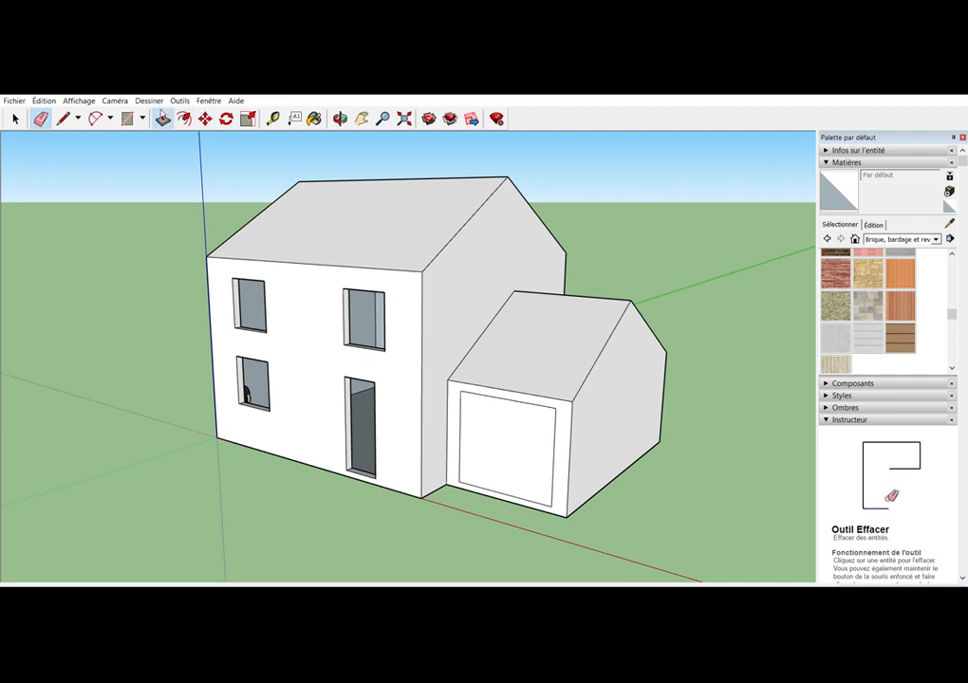
# Push the garage door outline slightly inward and delete its recessed face to open the doorway
pyautogui.click(162, 118)
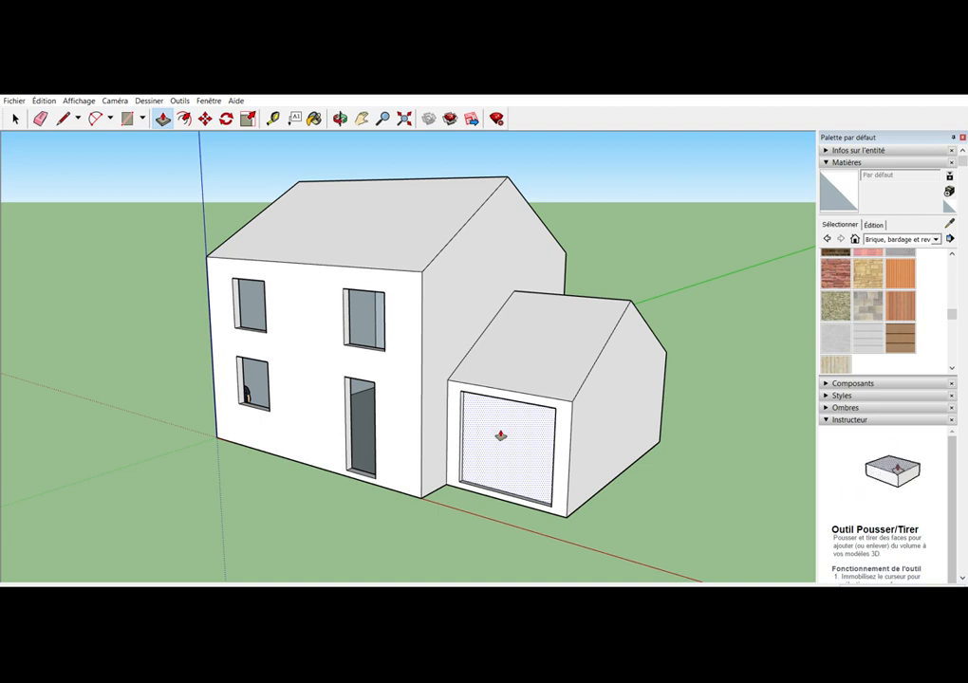
pyautogui.click(16, 118)
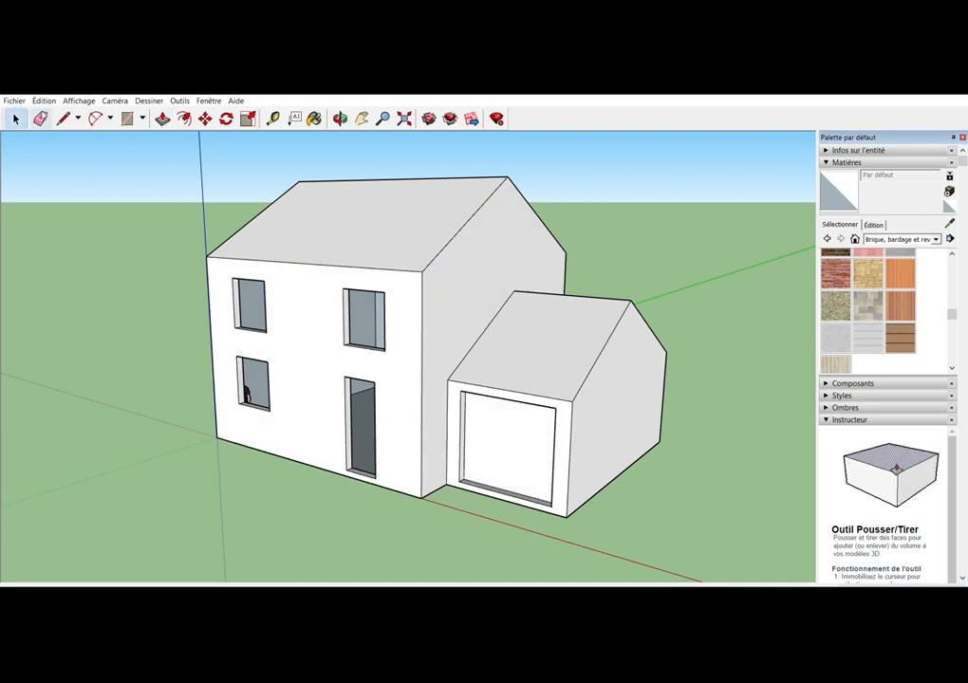
pyautogui.click(507, 437)
pyautogui.press('Delete')
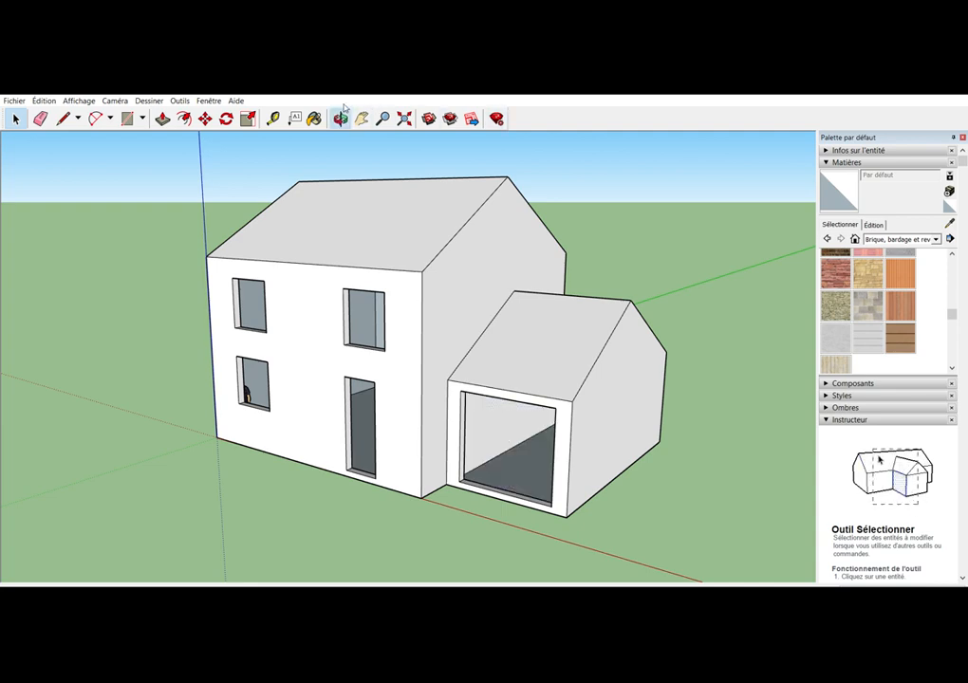
# Add a horizontal guide slightly above the base of the two blocks' rear walls
pyautogui.click(341, 118)
pyautogui.moveTo(423, 372); pyautogui.dragTo(220, 392)
pyautogui.moveTo(663, 434); pyautogui.dragTo(596, 417)
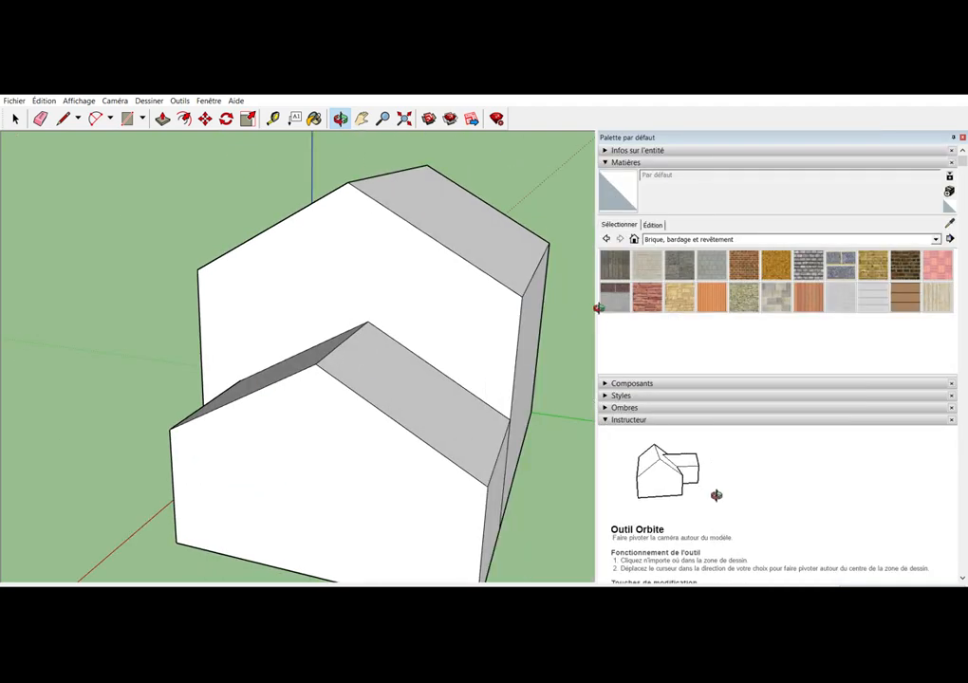
pyautogui.moveTo(825, 319); pyautogui.dragTo(817, 321)
pyautogui.moveTo(601, 325); pyautogui.dragTo(374, 385)
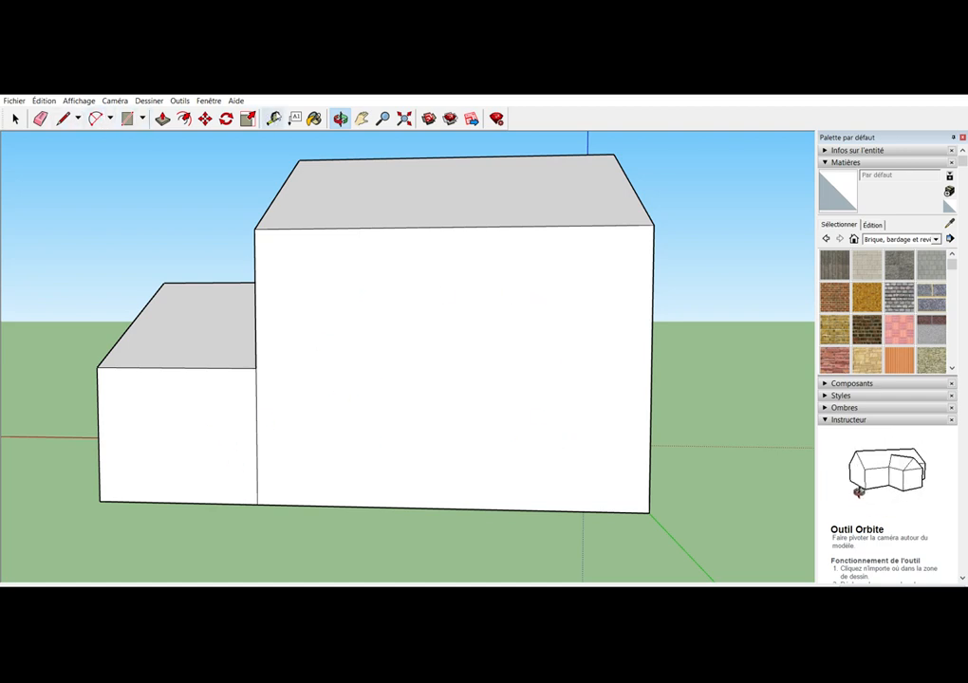
pyautogui.click(272, 118)
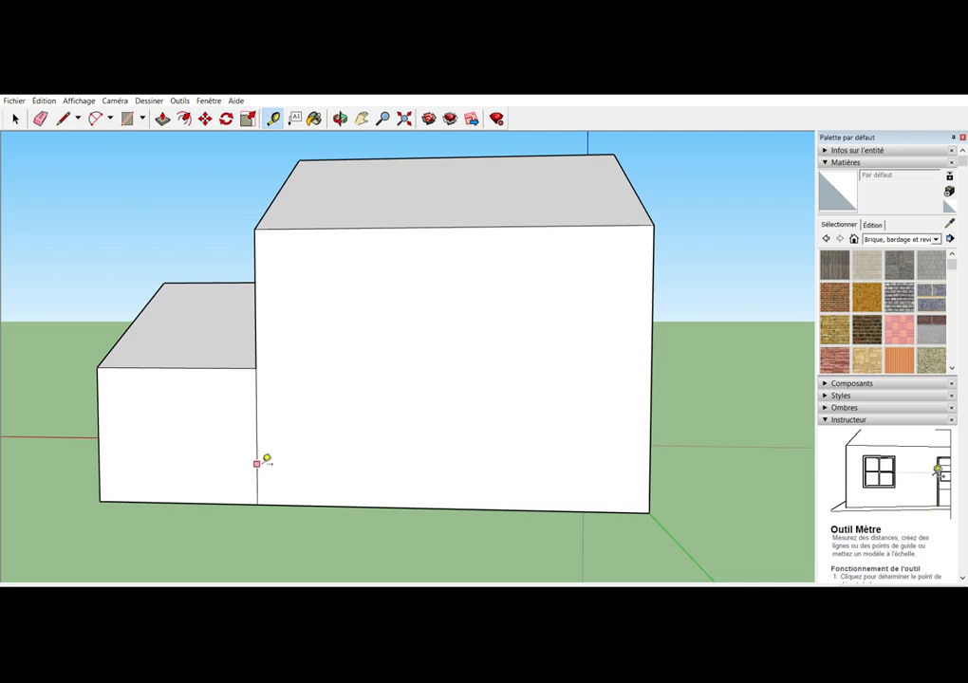
pyautogui.click(223, 502)
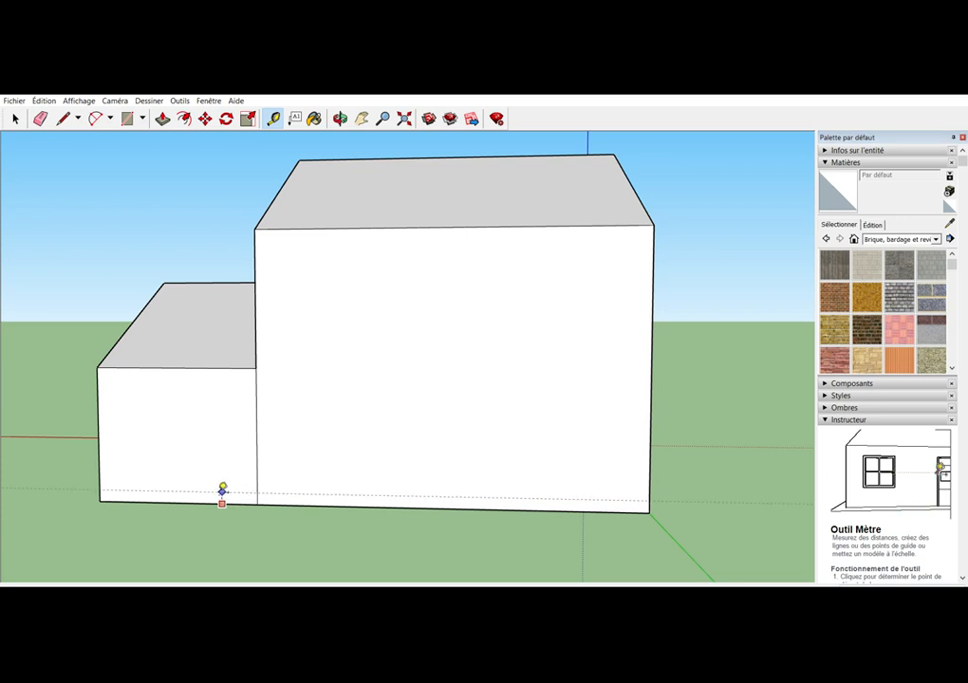
pyautogui.click(222, 490)
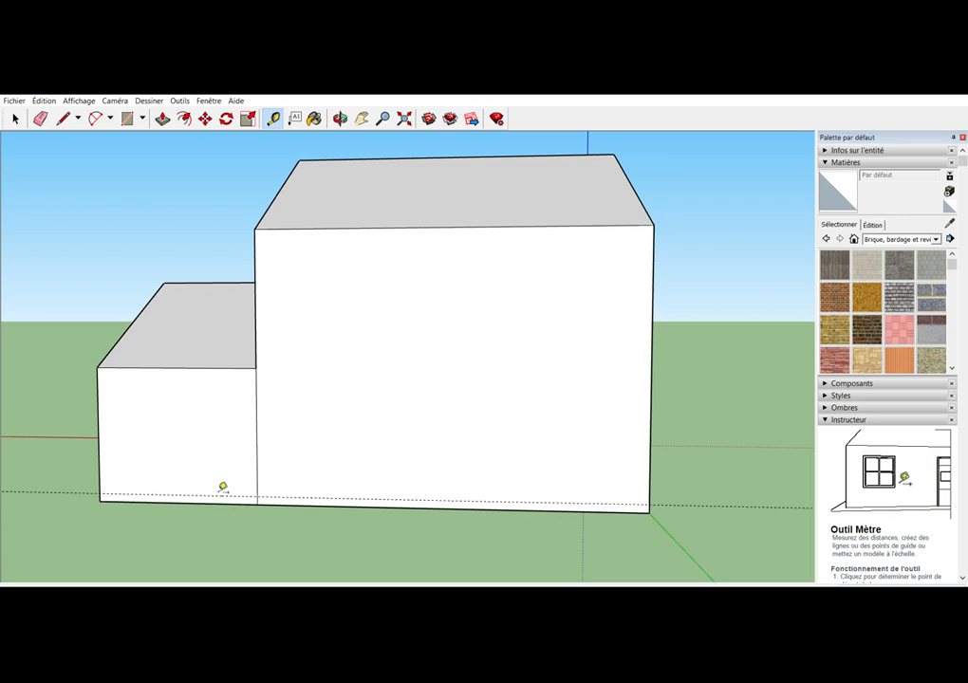
# Add two vertical guides for a door on the smaller block's rear wall and a horizontal guide just below its eave
pyautogui.click(256, 428)
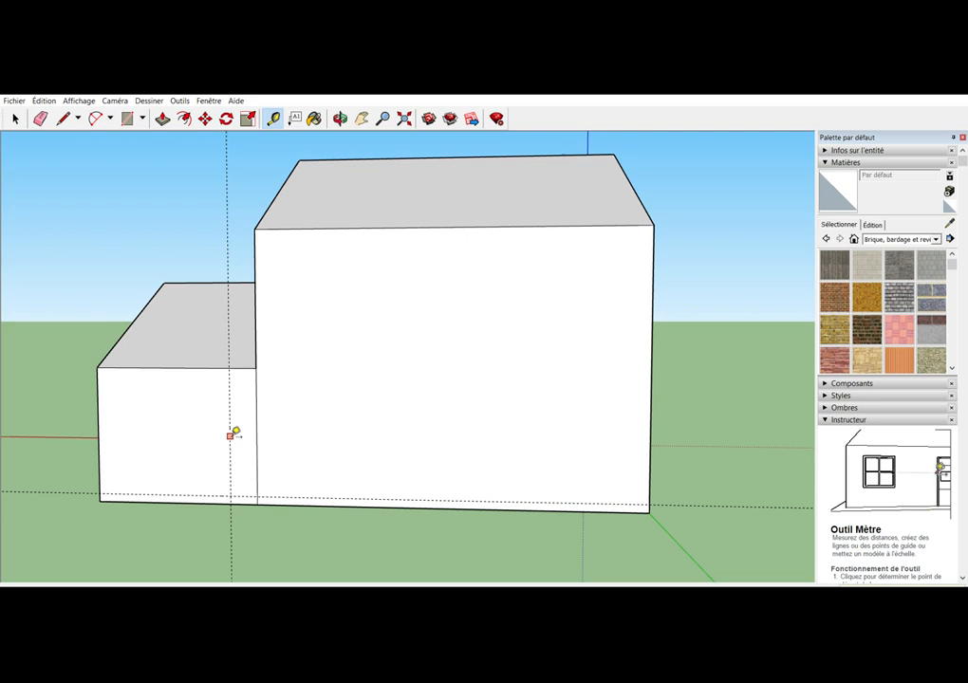
pyautogui.click(230, 434)
pyautogui.press('Return')
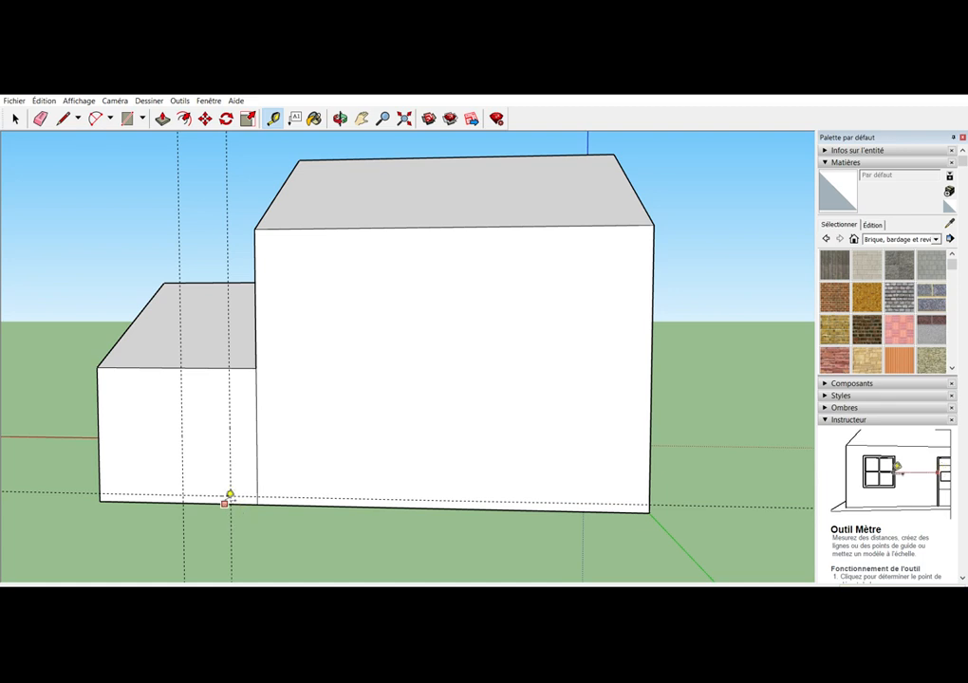
pyautogui.click(219, 494)
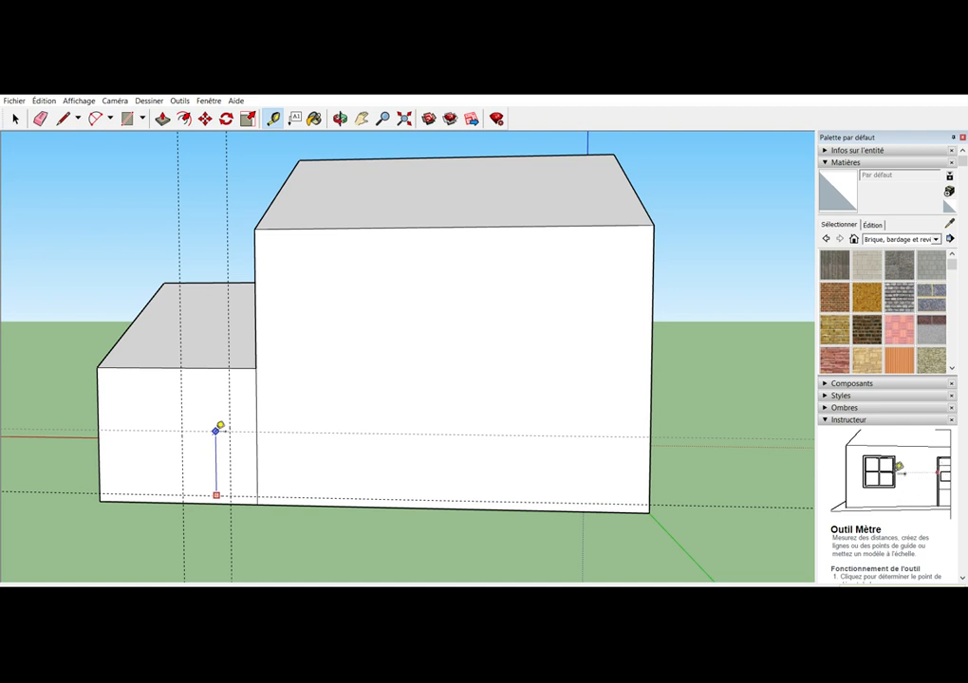
pyautogui.press('Return')
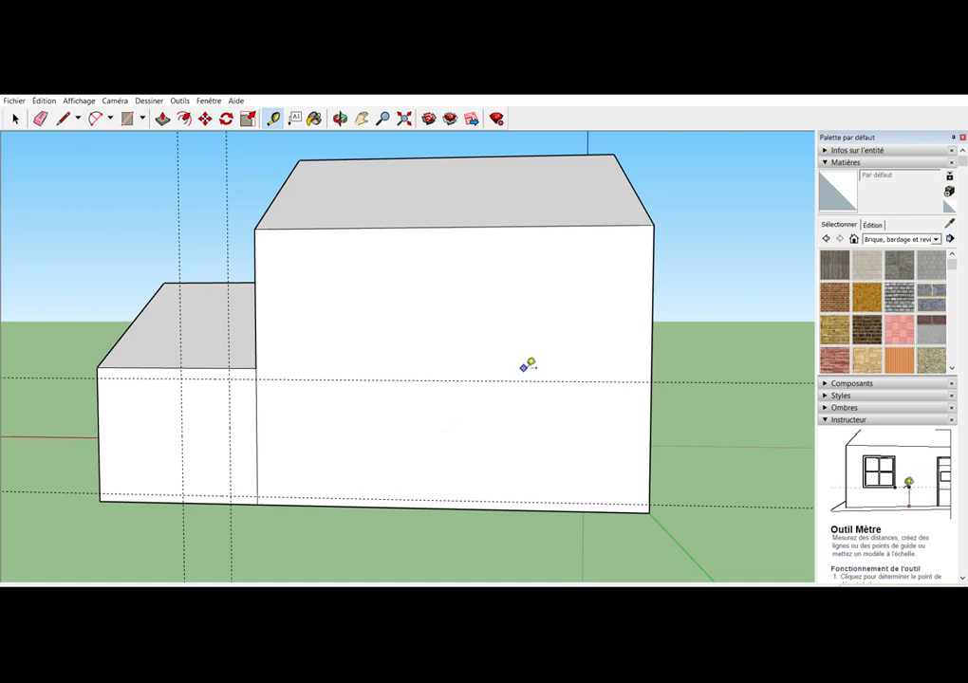
# Add a horizontal guide below the main block's rear eave and one vertical guide inside each side edge of that wall
pyautogui.click(605, 225)
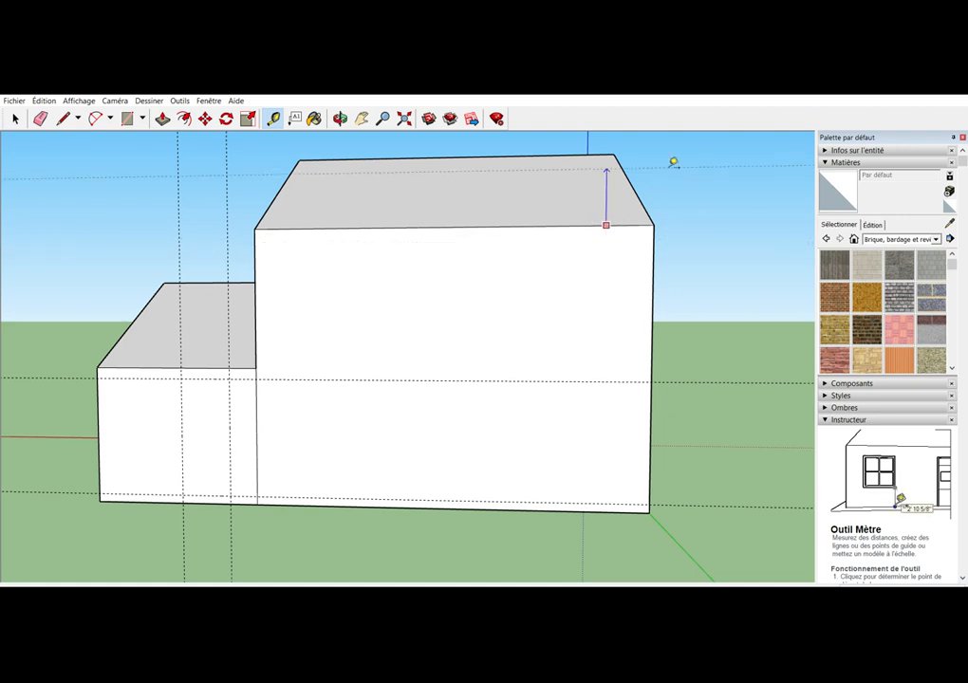
pyautogui.click(607, 251)
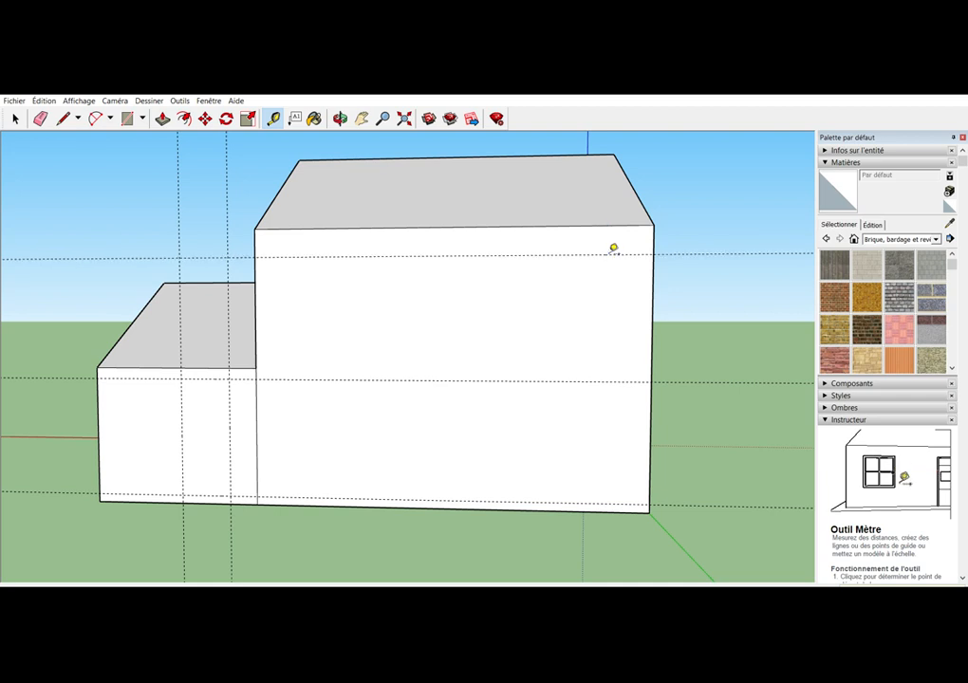
pyautogui.click(654, 282)
pyautogui.press('Return')
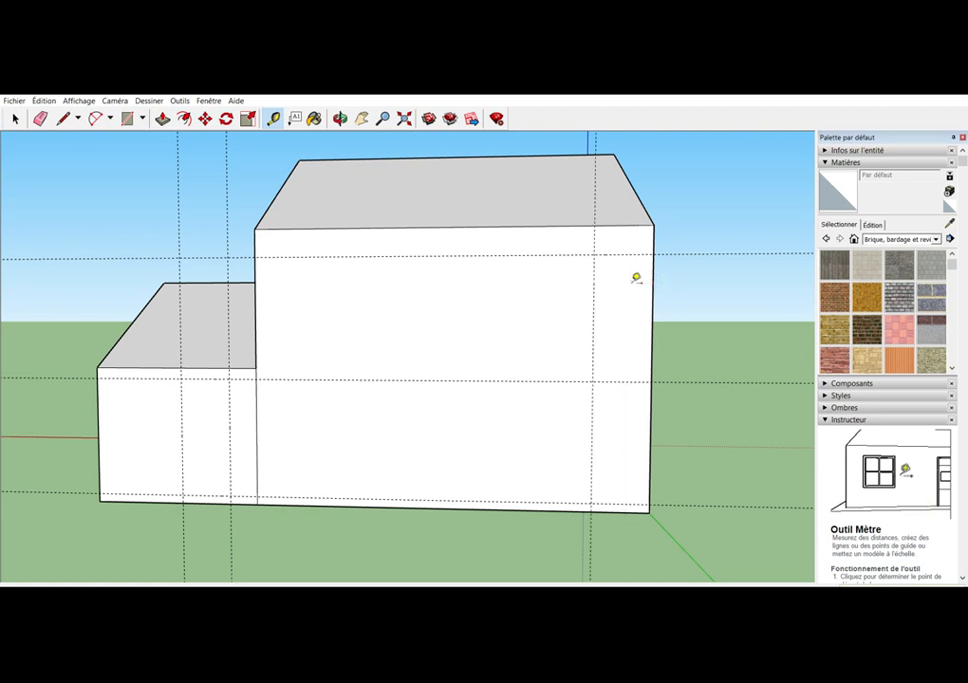
pyautogui.click(256, 270)
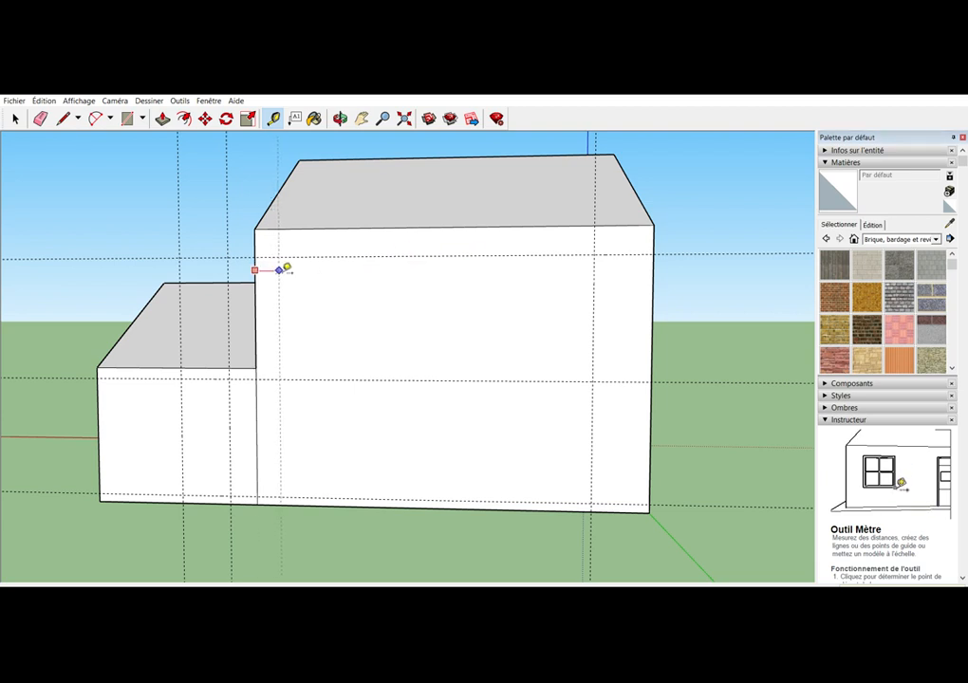
pyautogui.press('Return')
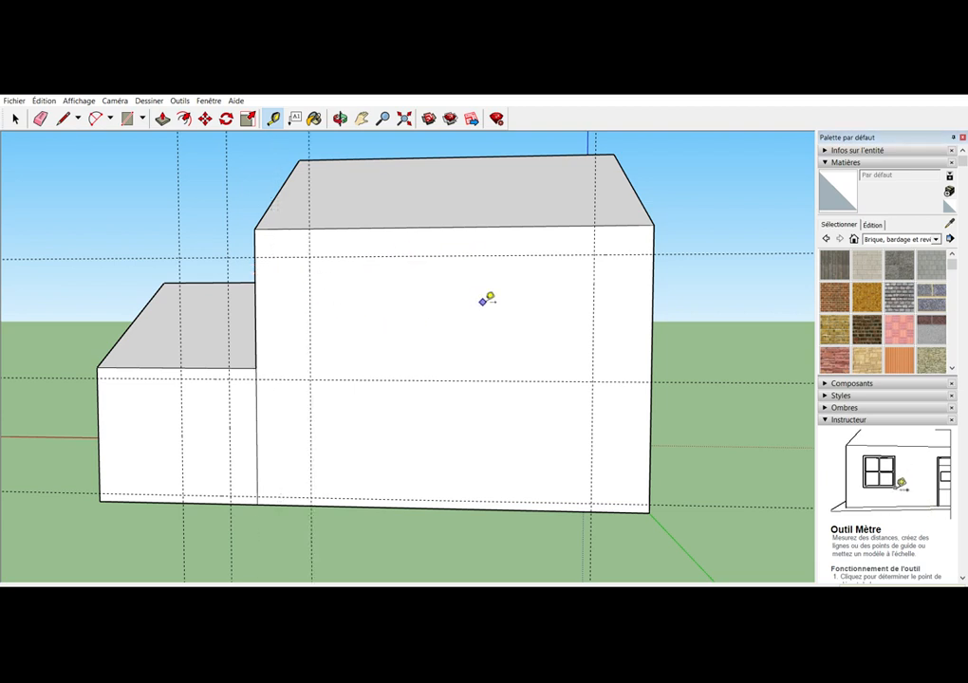
# Add two inner vertical guides for the opening widths and a horizontal guide at the upper windows' sill on the main rear wall
pyautogui.click(595, 277)
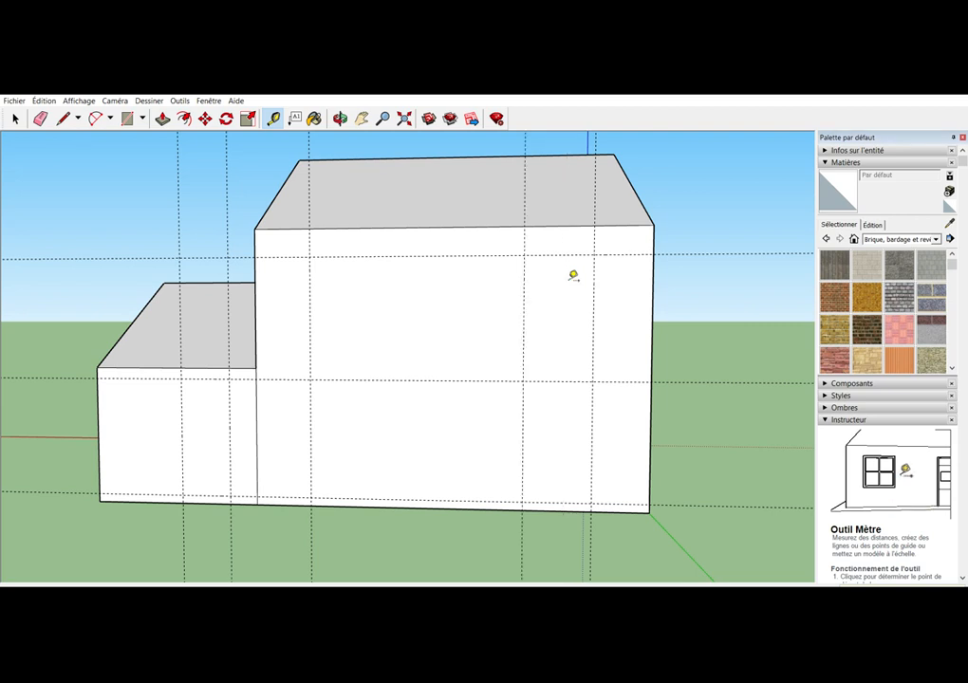
pyautogui.click(525, 277)
pyautogui.click(310, 284)
pyautogui.press('Return')
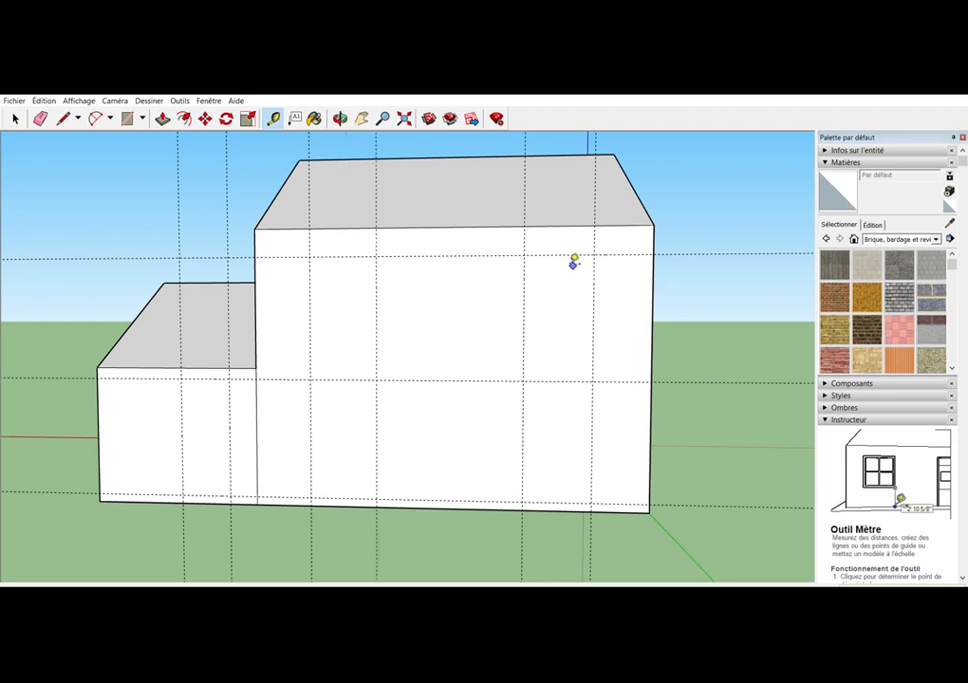
pyautogui.click(564, 254)
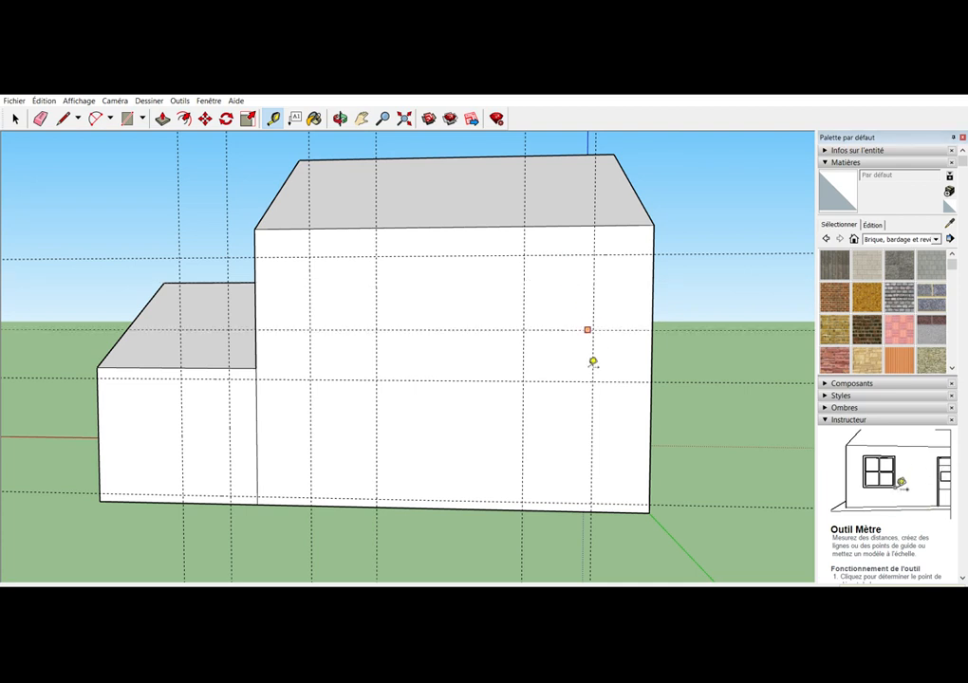
pyautogui.click(592, 361)
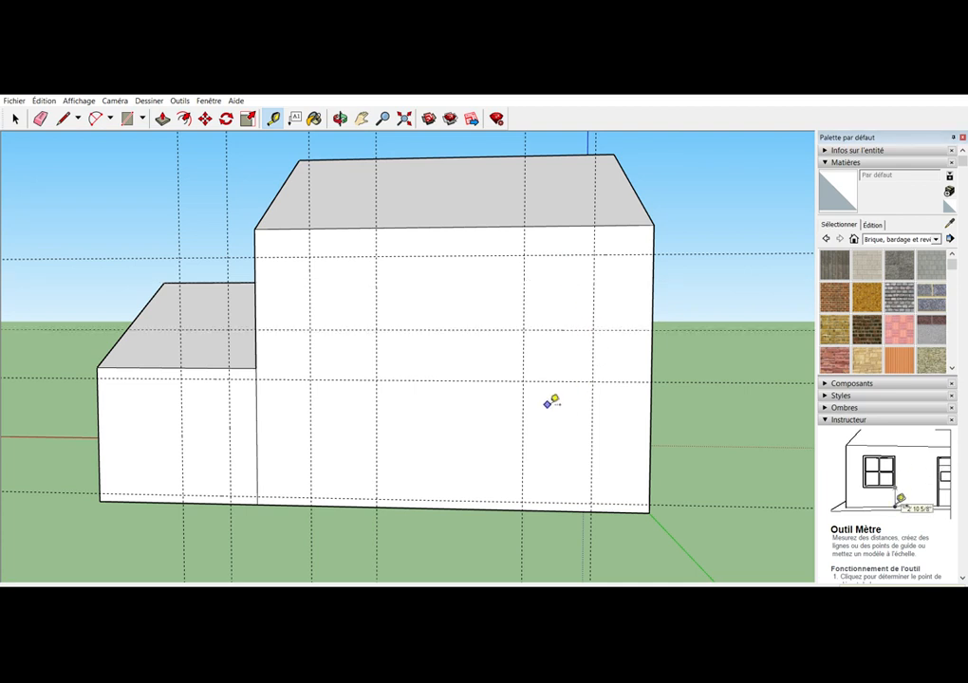
# Draw the door outline with lines along the guides on the smaller block's rear wall
pyautogui.click(63, 117)
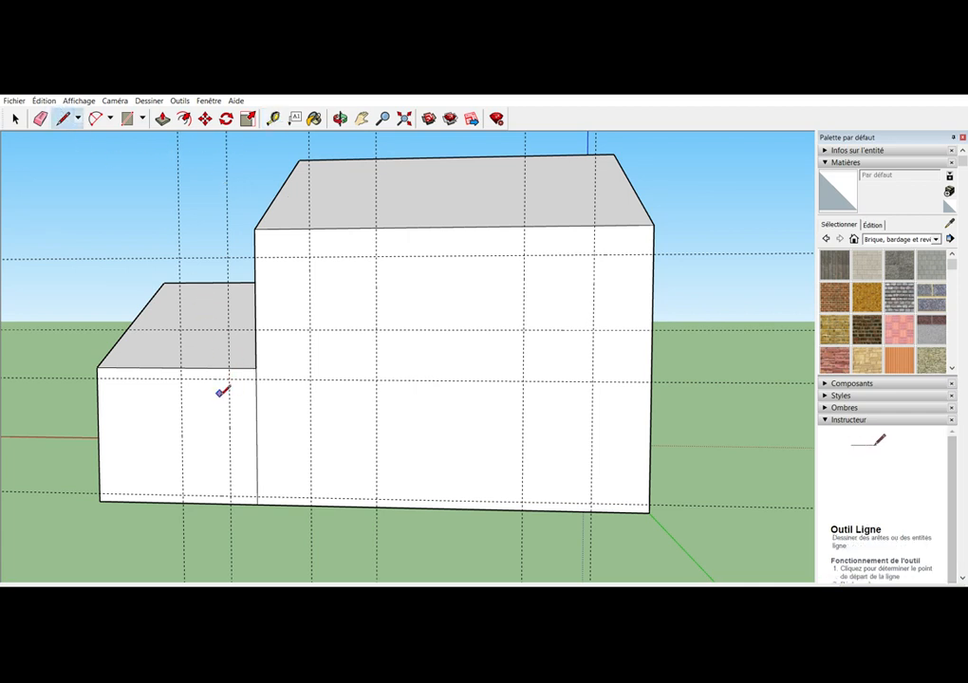
pyautogui.click(183, 378)
pyautogui.click(183, 495)
pyautogui.click(231, 494)
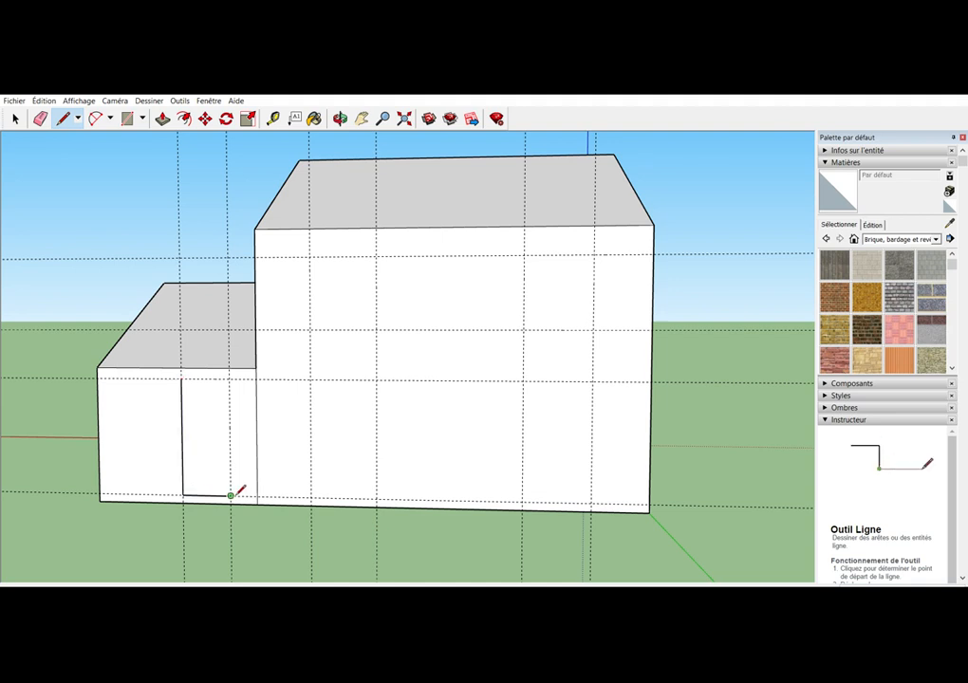
pyautogui.click(231, 379)
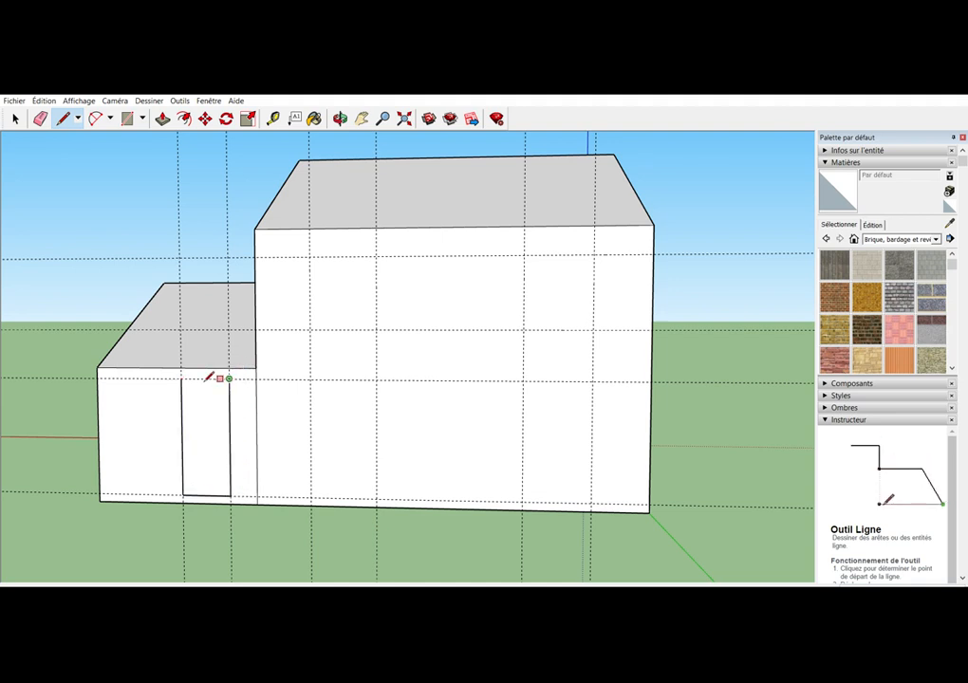
pyautogui.click(182, 379)
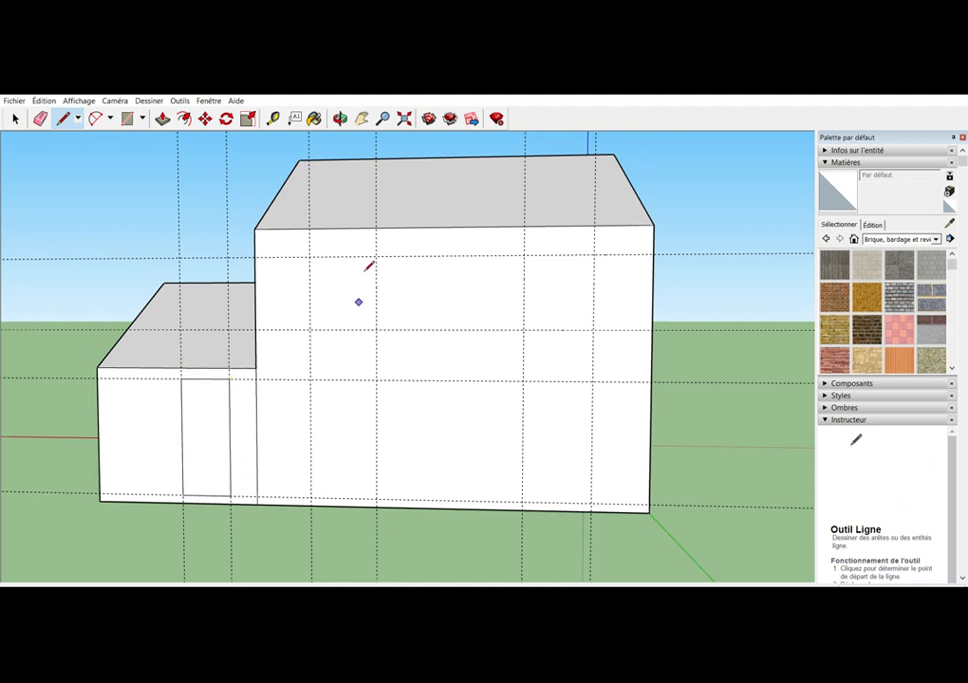
# Draw the upper window outline nearest the smaller block along the guides on the main block's rear wall
pyautogui.click(310, 258)
pyautogui.click(309, 329)
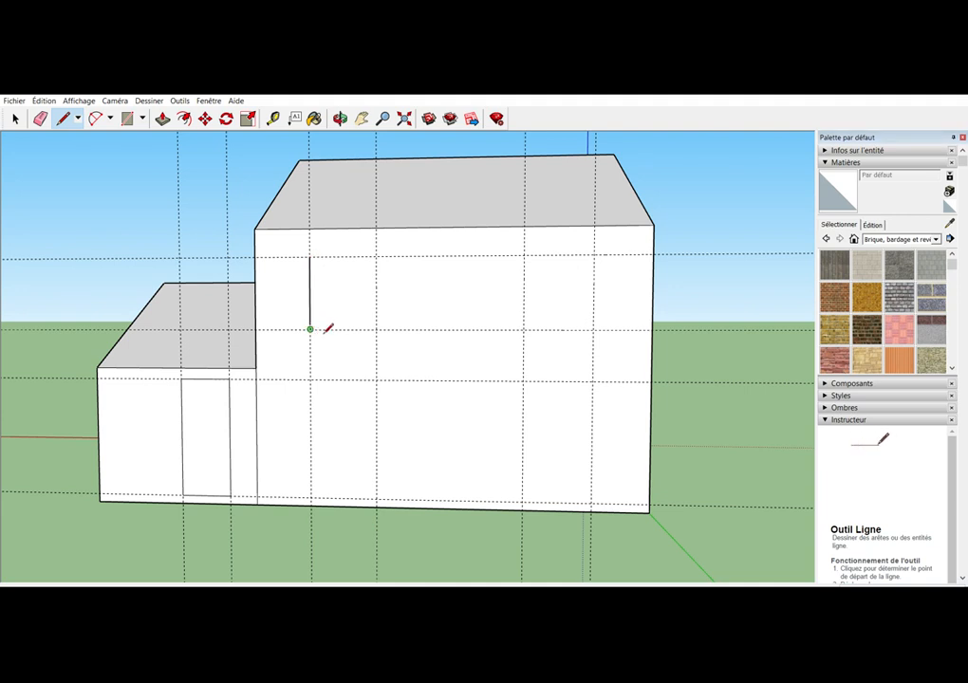
pyautogui.click(375, 329)
pyautogui.click(376, 256)
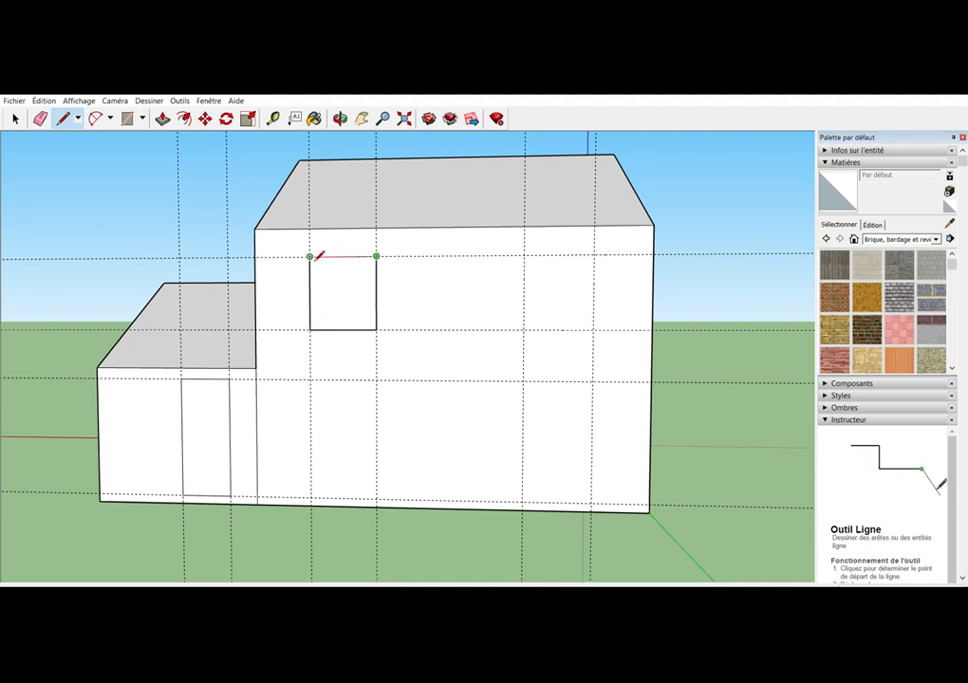
pyautogui.click(310, 257)
# Draw the second upper window outline along the guides at the main rear wall's end farthest from the smaller block
pyautogui.click(523, 255)
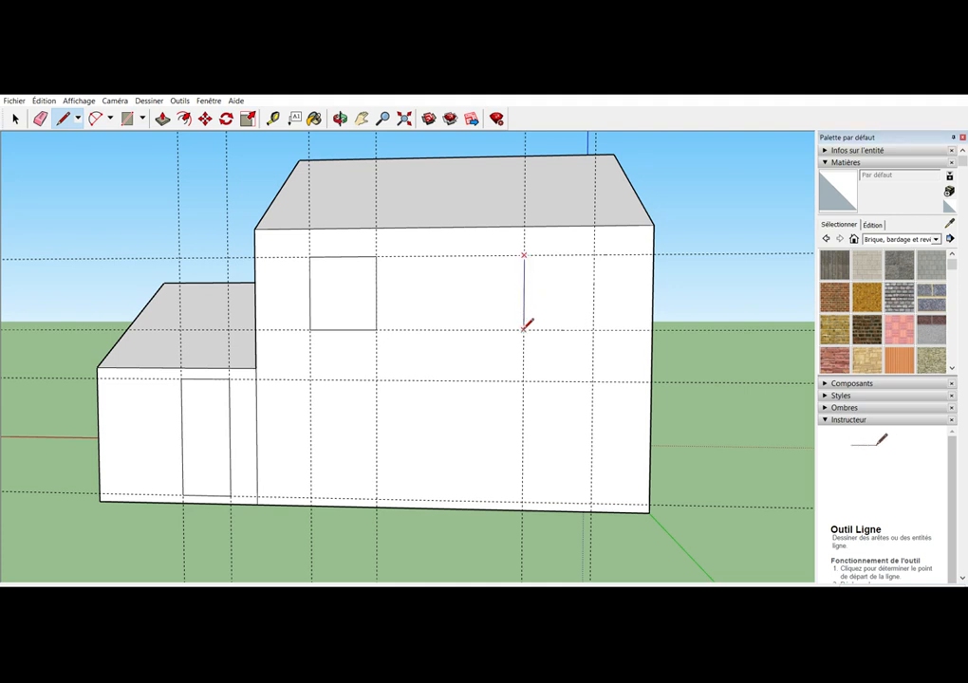
pyautogui.click(523, 329)
pyautogui.click(593, 330)
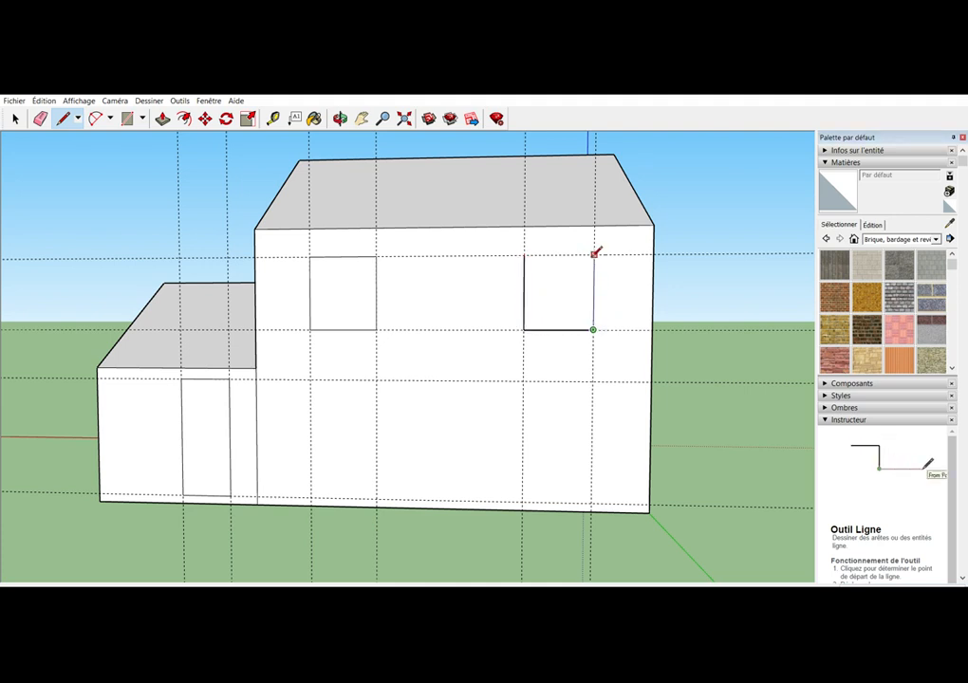
pyautogui.click(593, 256)
pyautogui.click(523, 256)
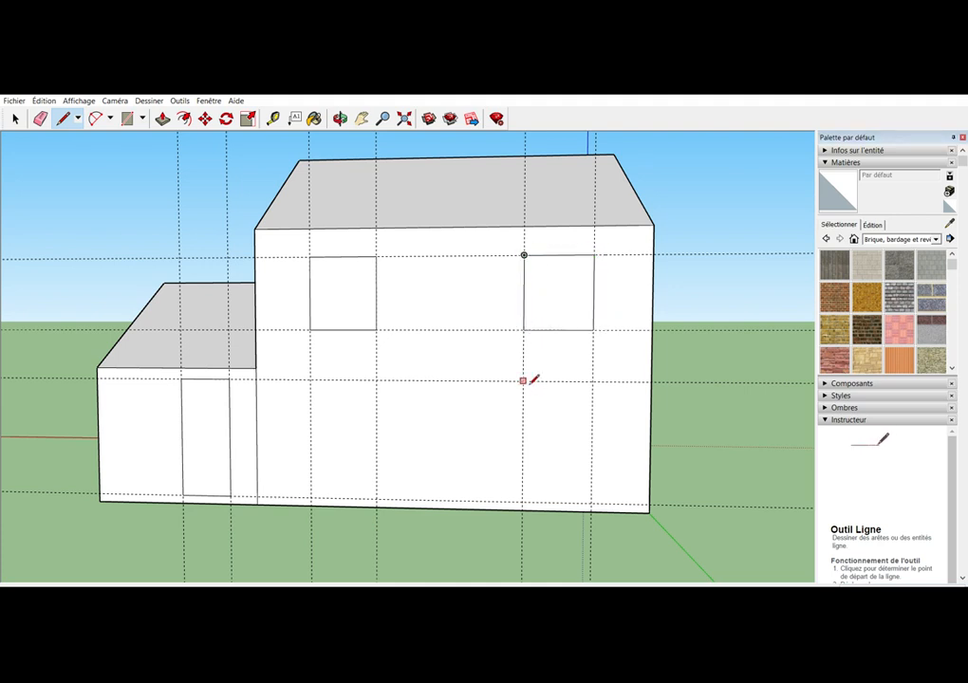
# Draw a door outline along the guides directly below the upper window farthest from the smaller block
pyautogui.click(523, 381)
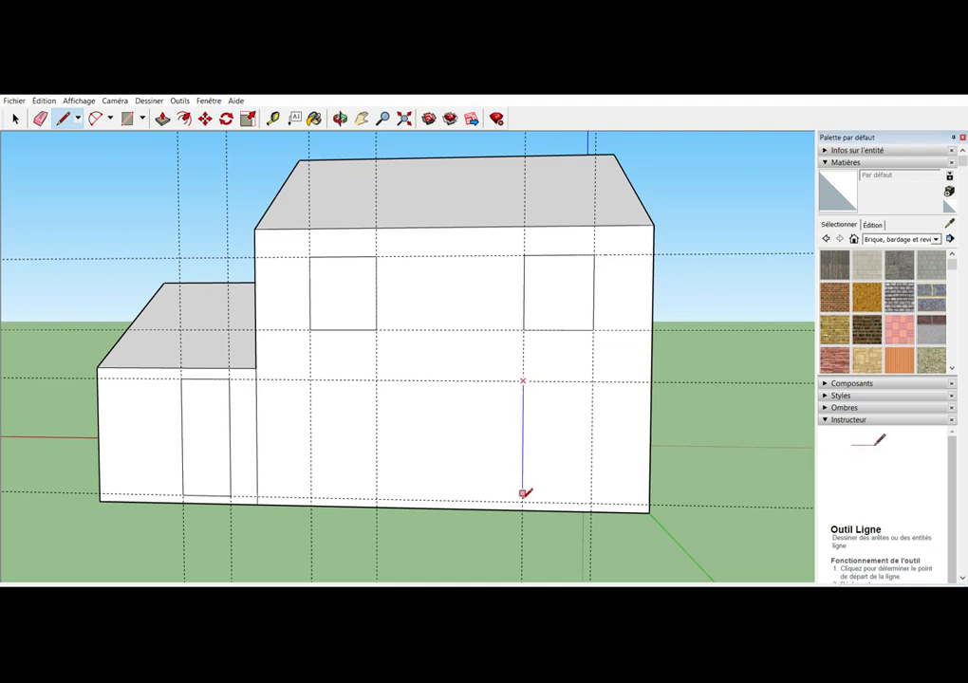
pyautogui.click(591, 503)
pyautogui.click(593, 380)
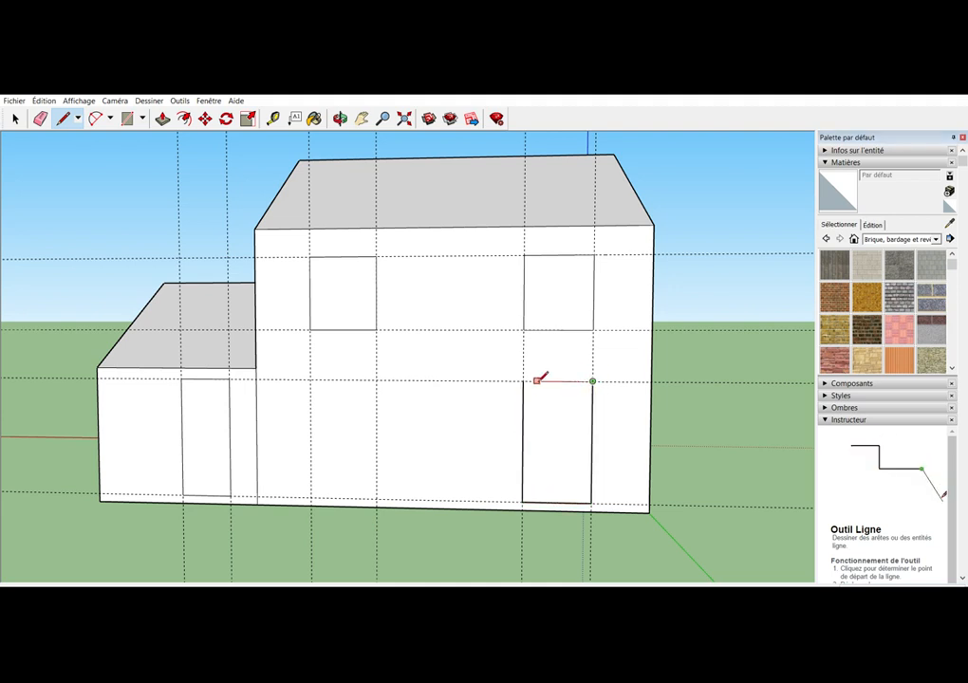
pyautogui.click(522, 381)
# Draw a second door outline along the guides below the upper window nearest the smaller block
pyautogui.click(376, 380)
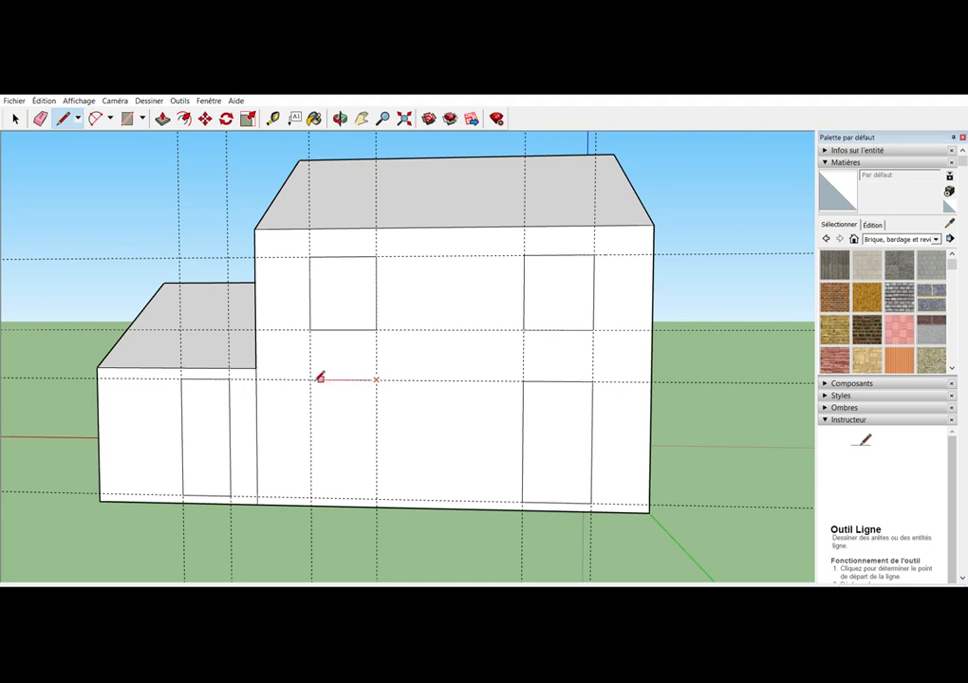
pyautogui.click(311, 380)
pyautogui.click(311, 498)
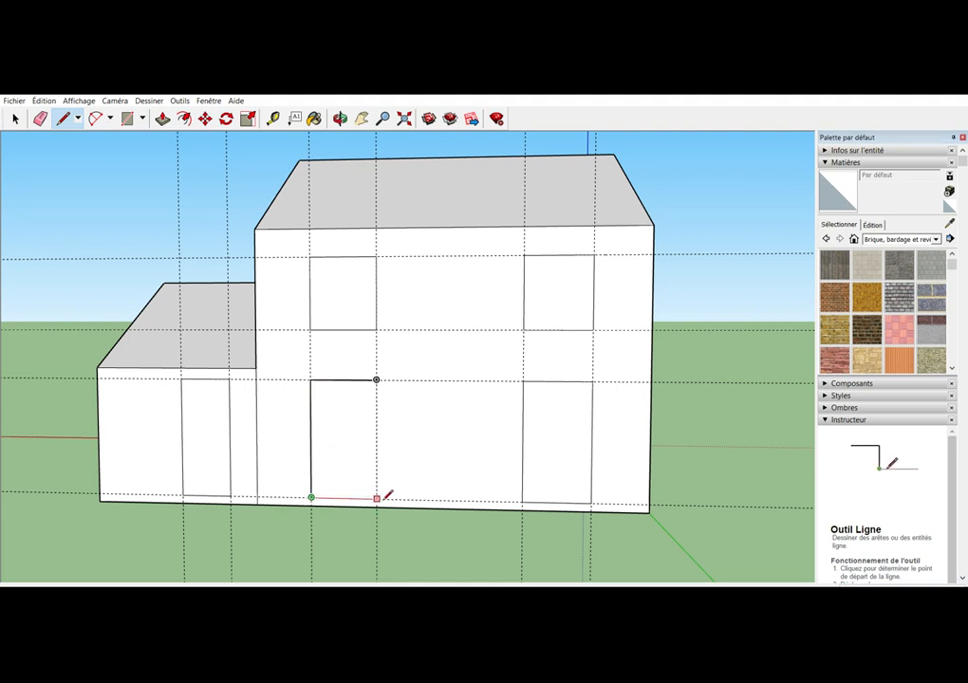
pyautogui.click(377, 499)
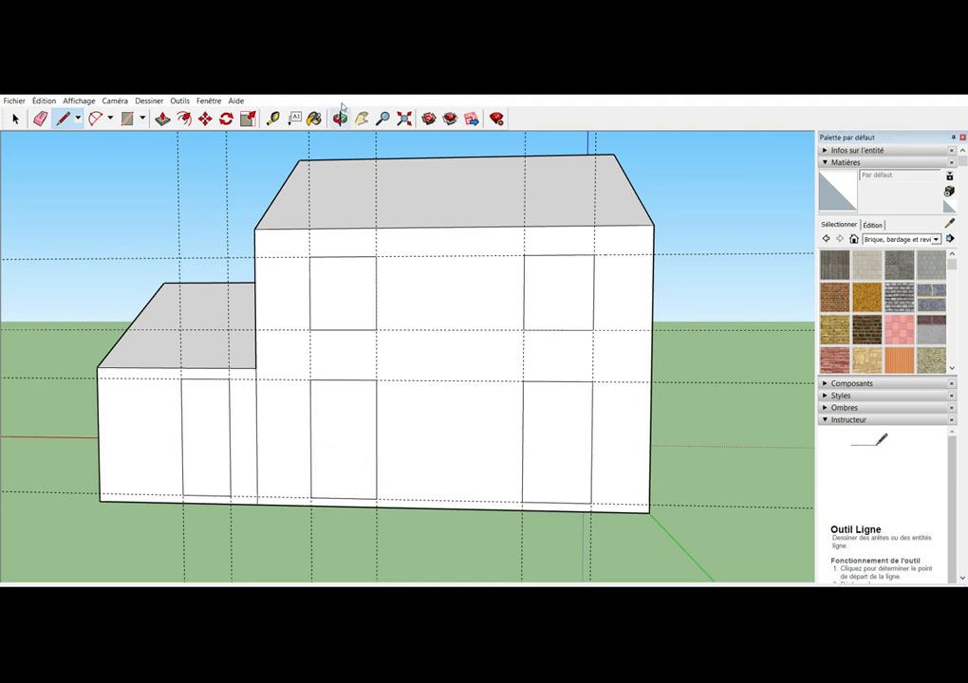
# Erase all vertical and horizontal construction guides around the rear wall's window and door outlines
pyautogui.click(340, 117)
pyautogui.moveTo(514, 395); pyautogui.dragTo(432, 421)
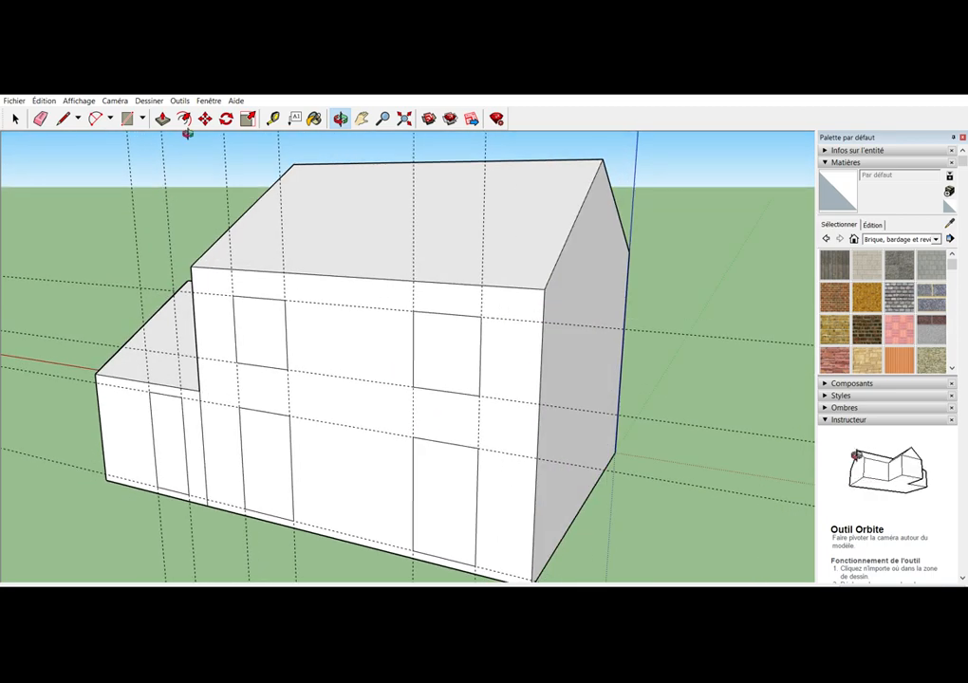
pyautogui.click(40, 117)
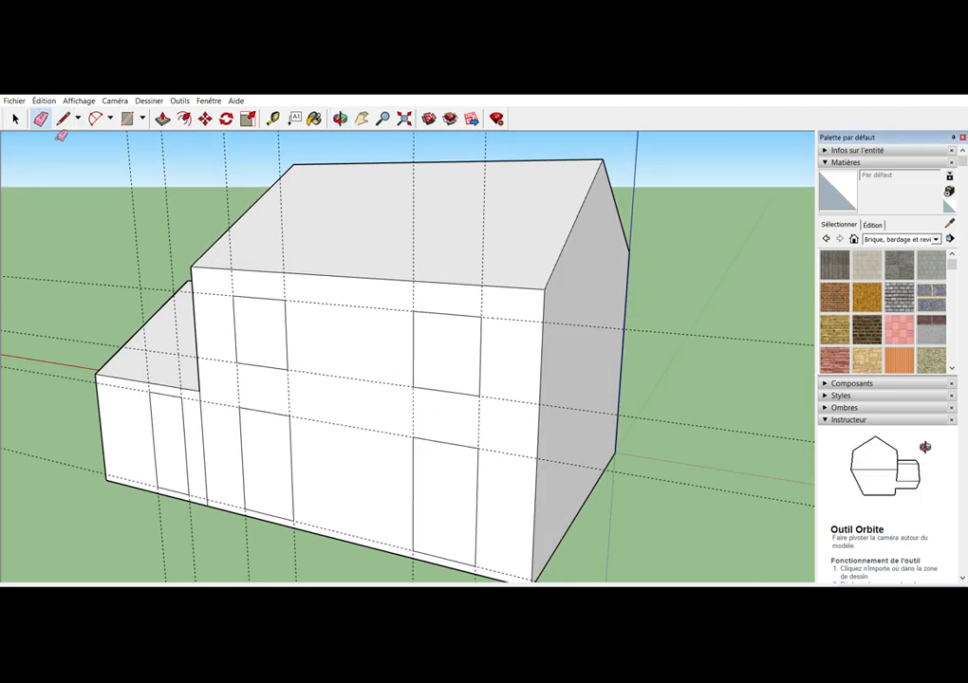
pyautogui.click(144, 288)
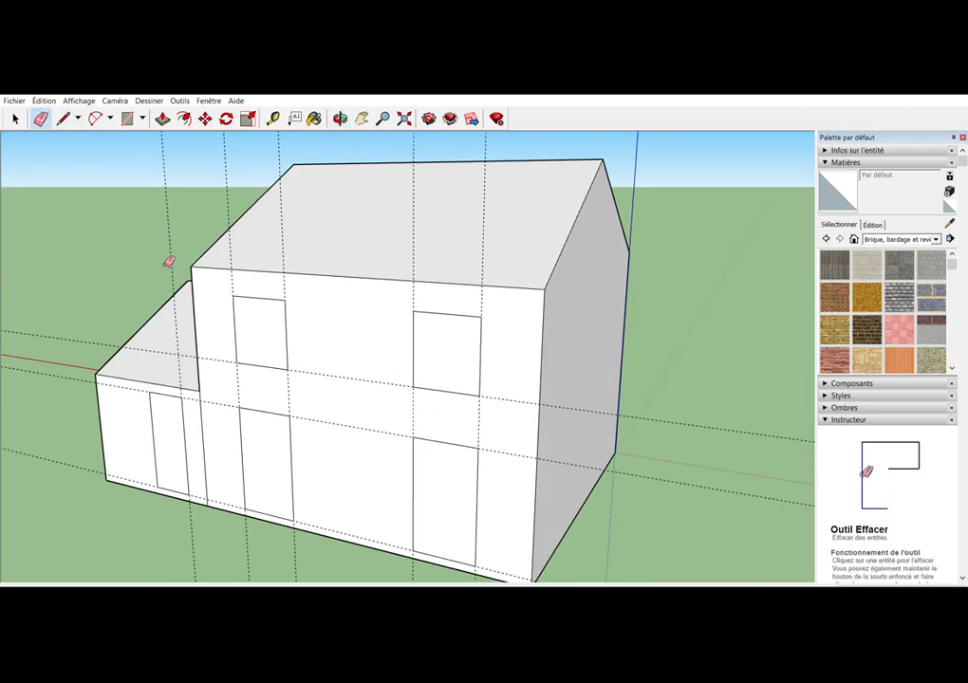
pyautogui.click(175, 254)
pyautogui.click(233, 202)
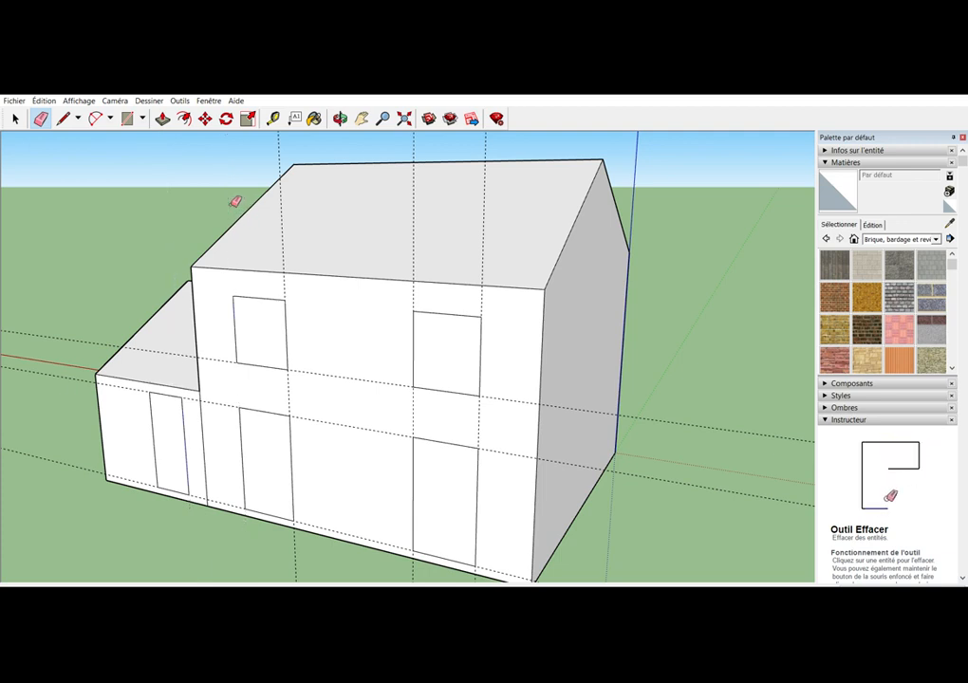
pyautogui.click(283, 149)
pyautogui.click(418, 146)
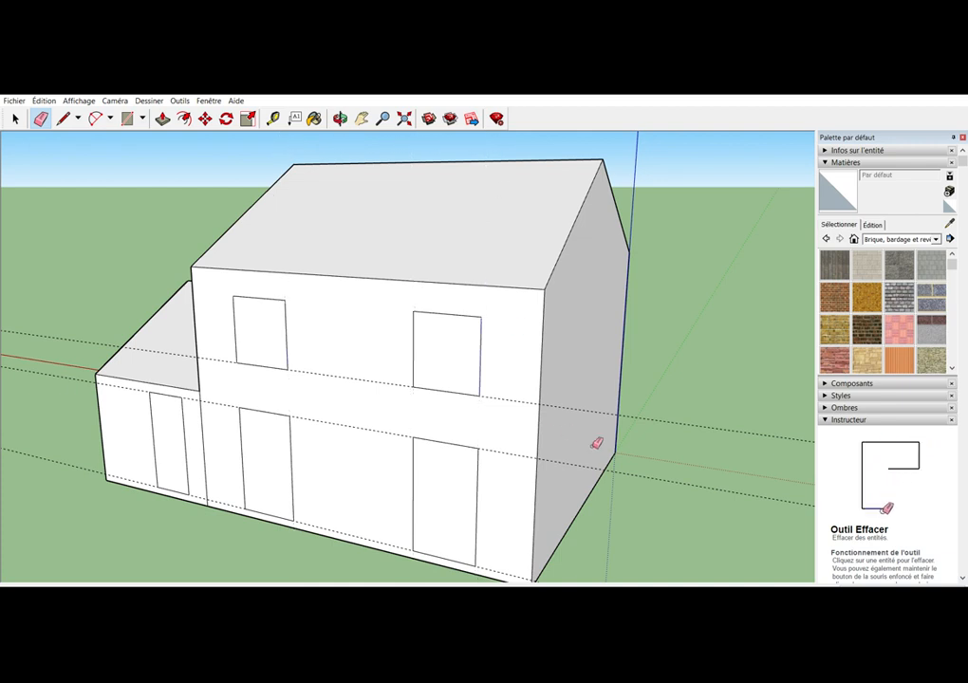
pyautogui.click(648, 408)
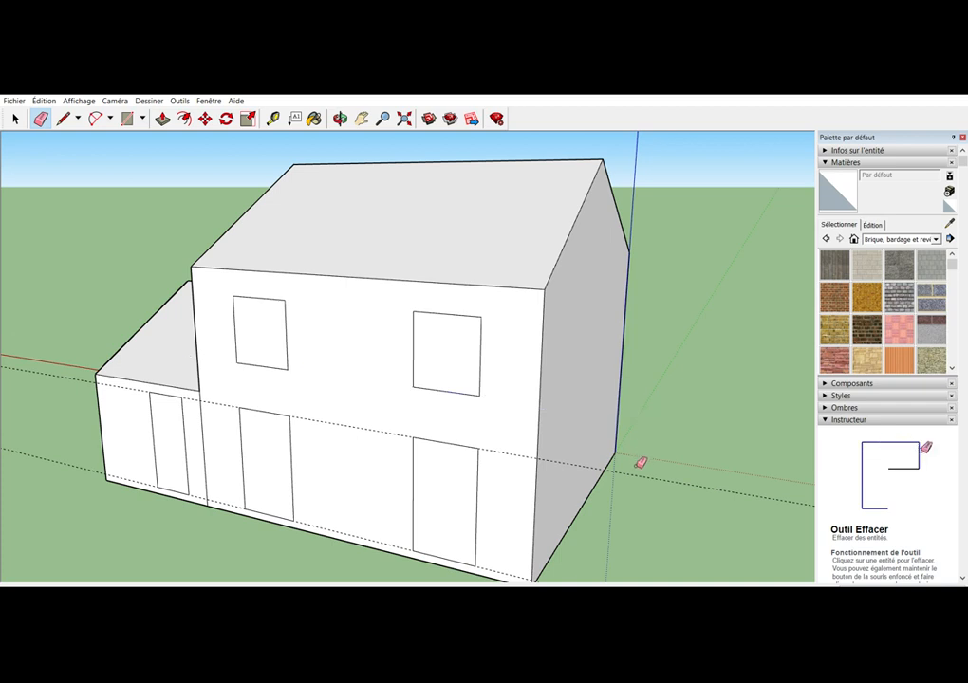
pyautogui.click(629, 470)
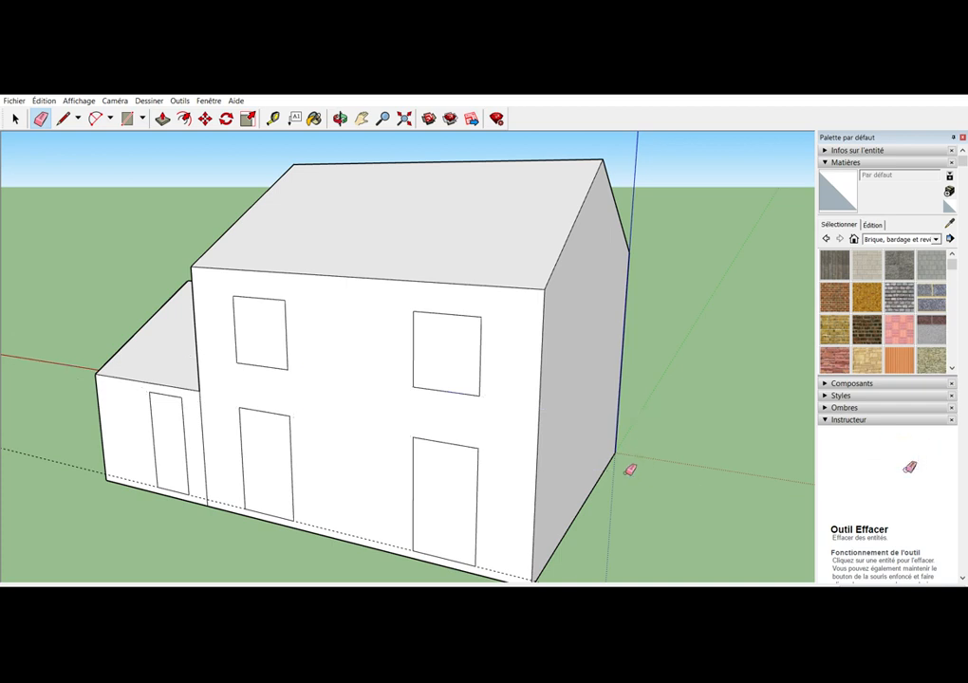
pyautogui.click(106, 472)
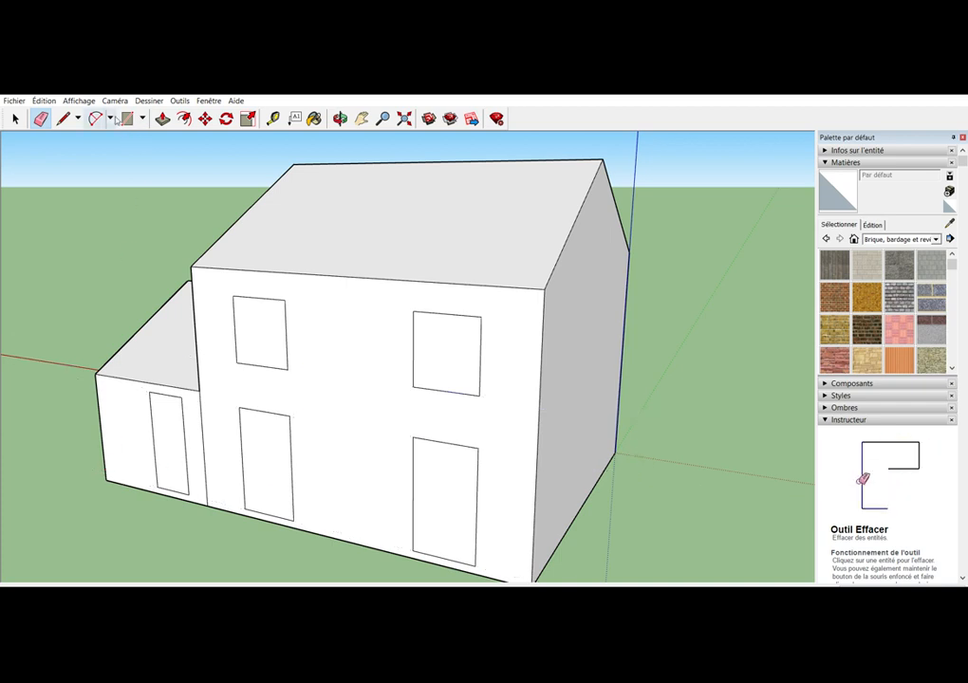
# Recess the two upper windows and two doors of the main block's rear wall to the same depth with Push/Pull
pyautogui.press('p')
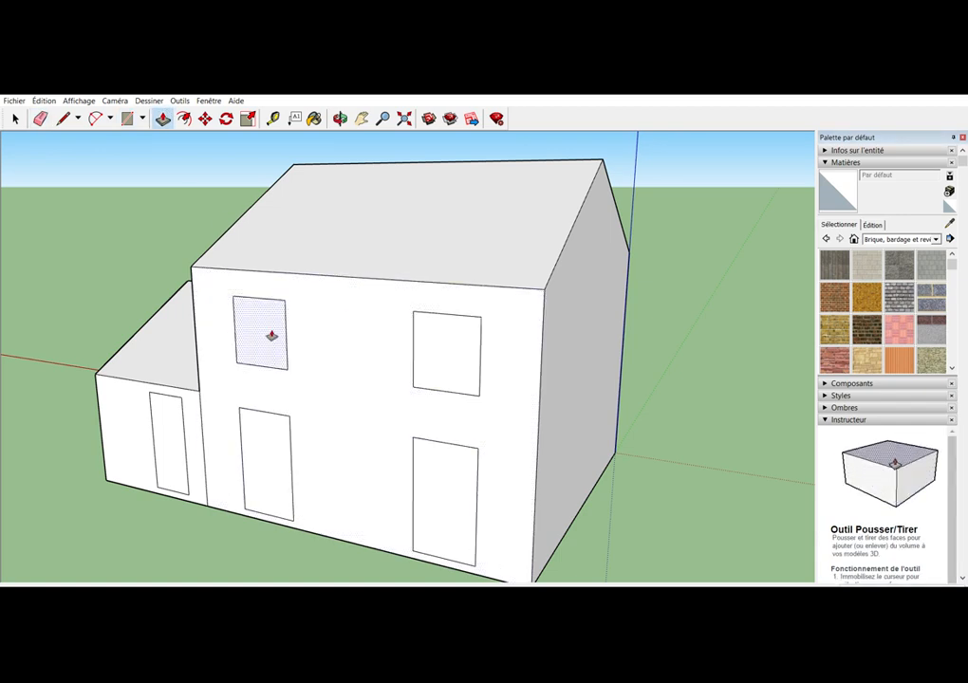
pyautogui.click(272, 335)
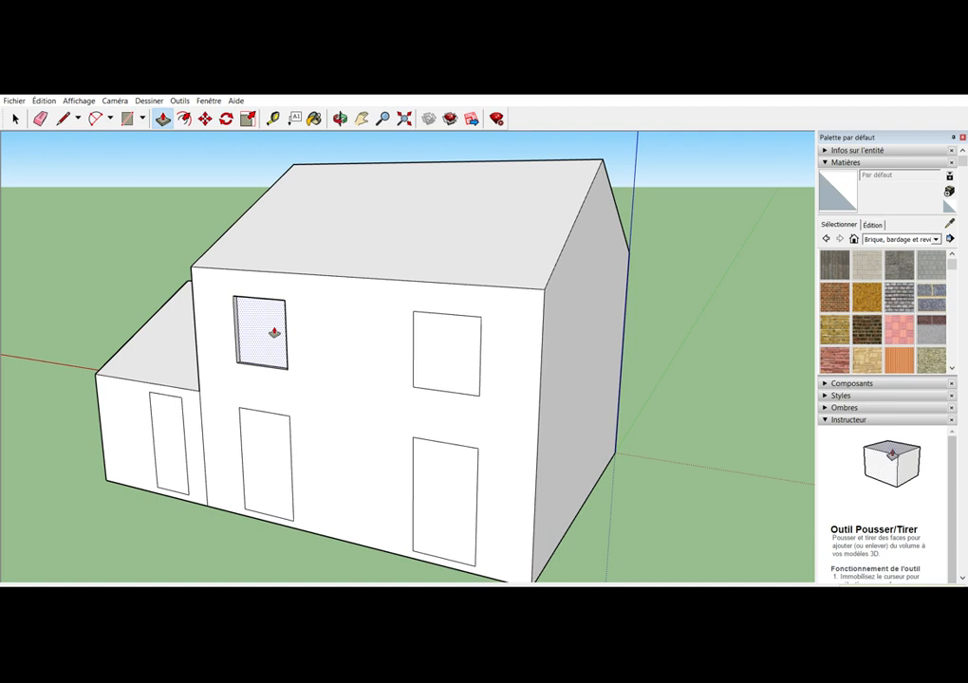
pyautogui.click(274, 333)
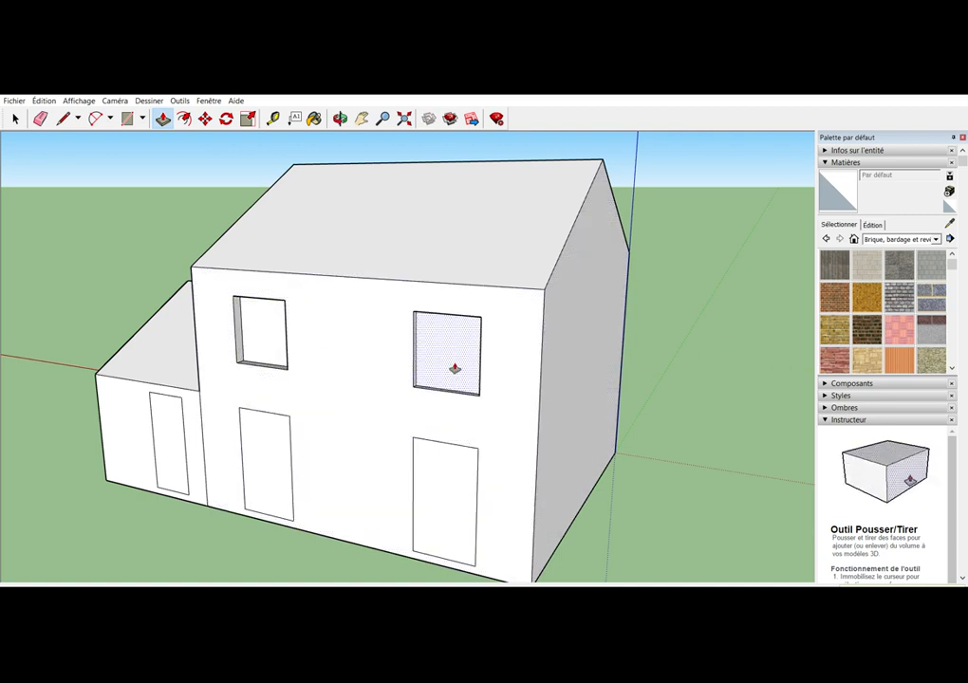
pyautogui.doubleClick(455, 368)
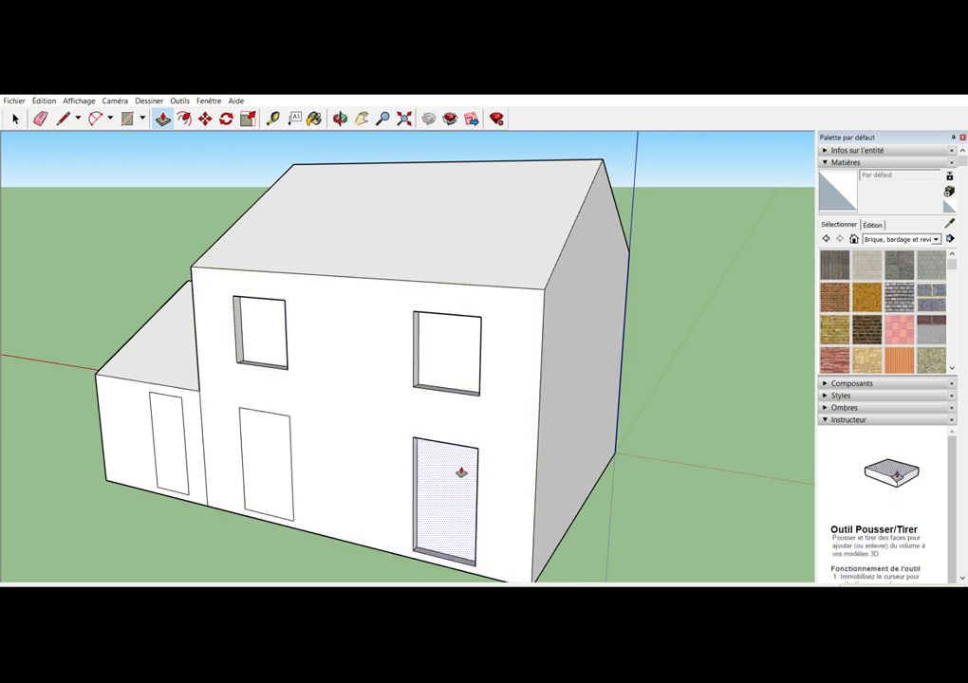
pyautogui.doubleClick(461, 471)
pyautogui.doubleClick(282, 457)
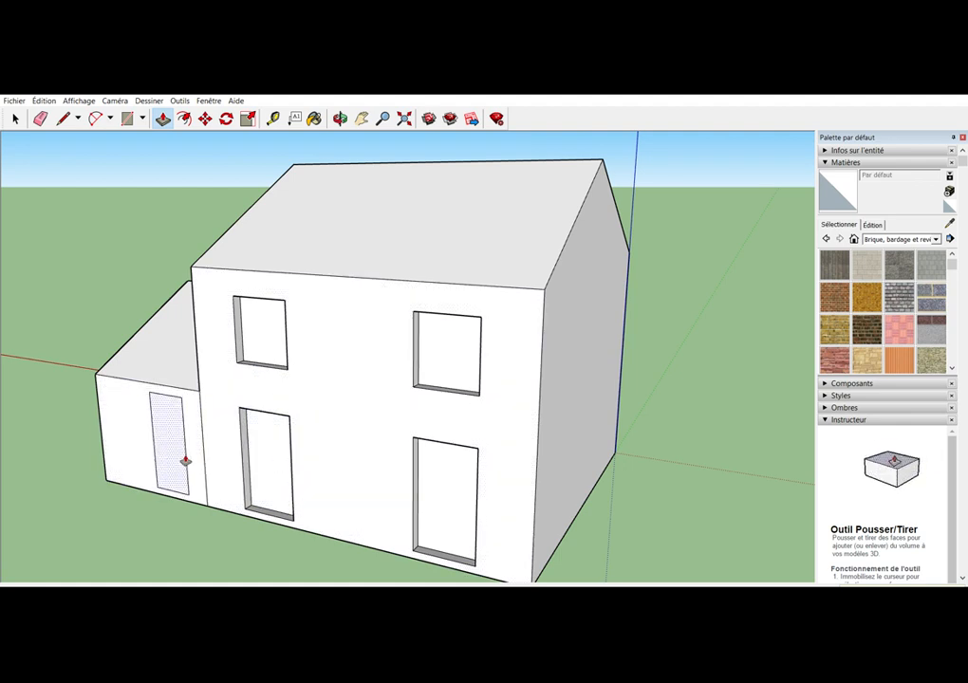
# Try to recess the smaller block's rear door face with Push/Pull, undoing each attempt
pyautogui.click(186, 462)
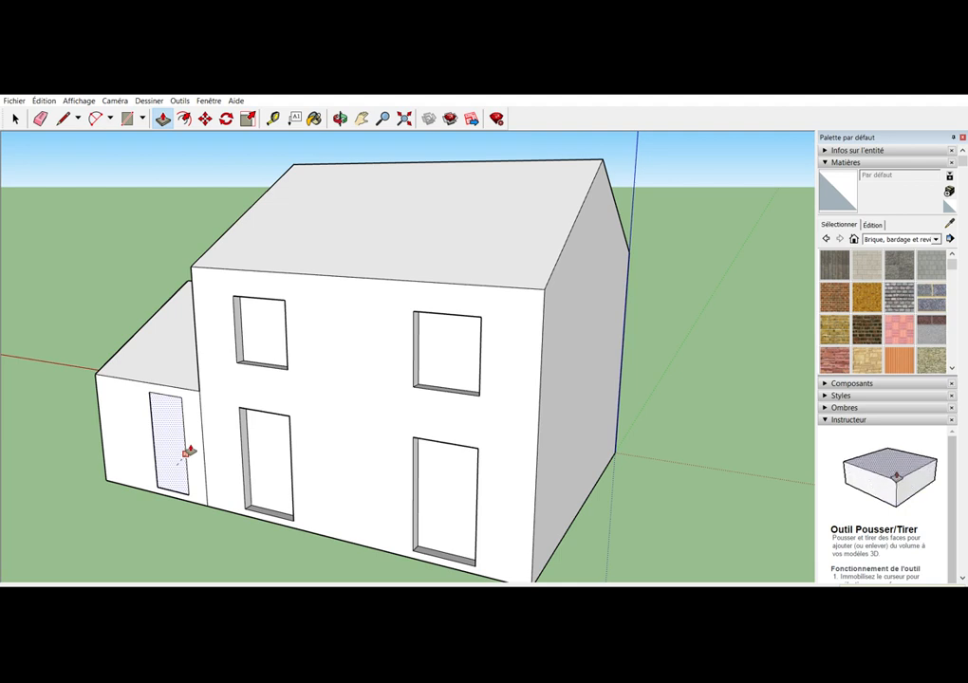
pyautogui.click(190, 450)
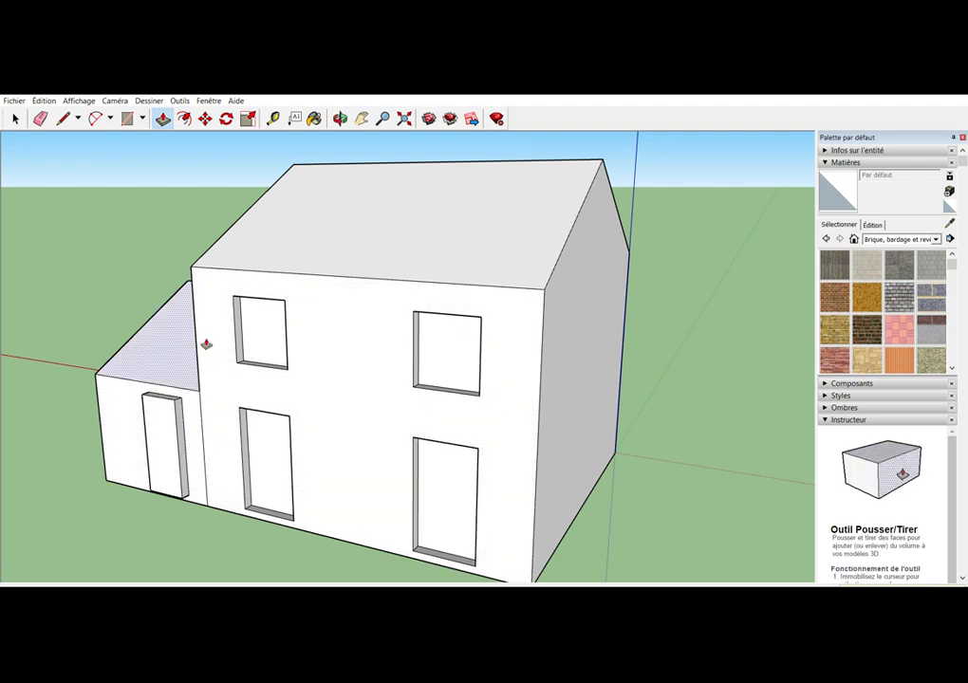
pyautogui.hotkey('ctrl', 'z')
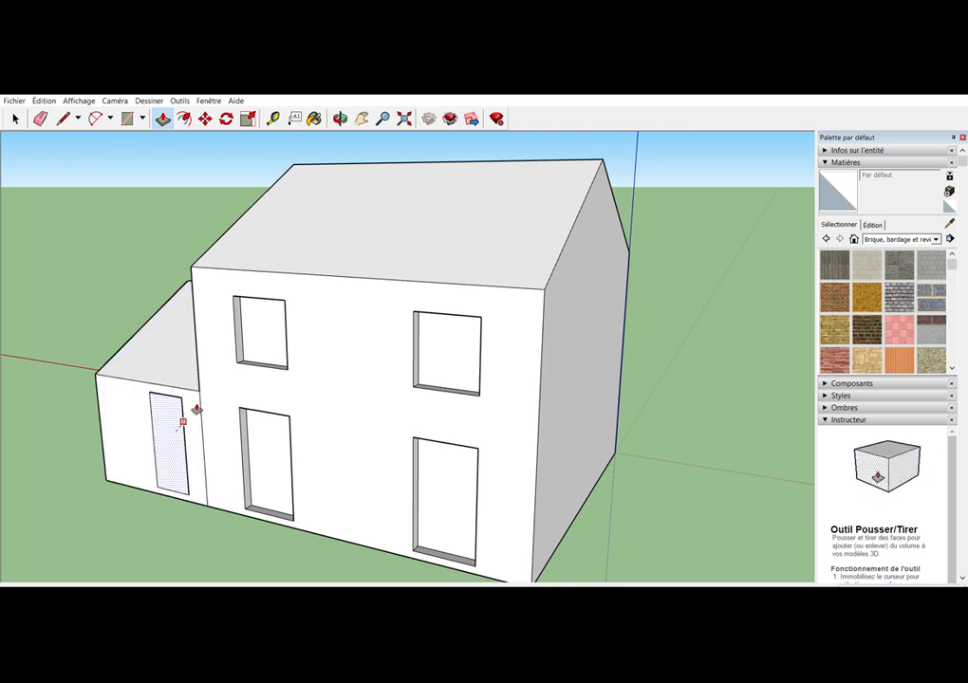
pyautogui.doubleClick(195, 411)
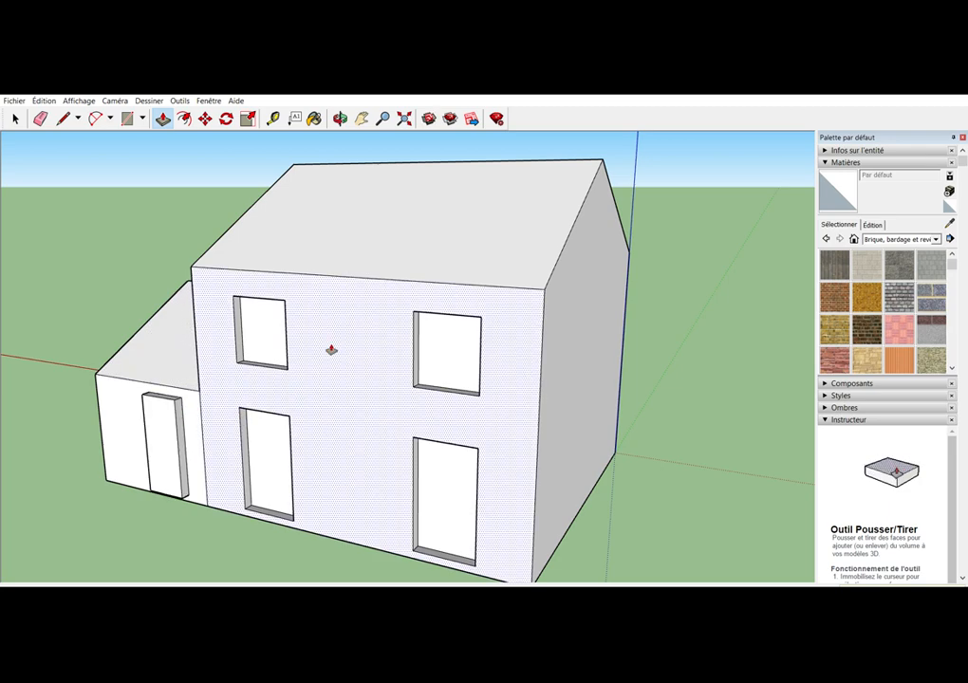
pyautogui.hotkey('ctrl', 'z')
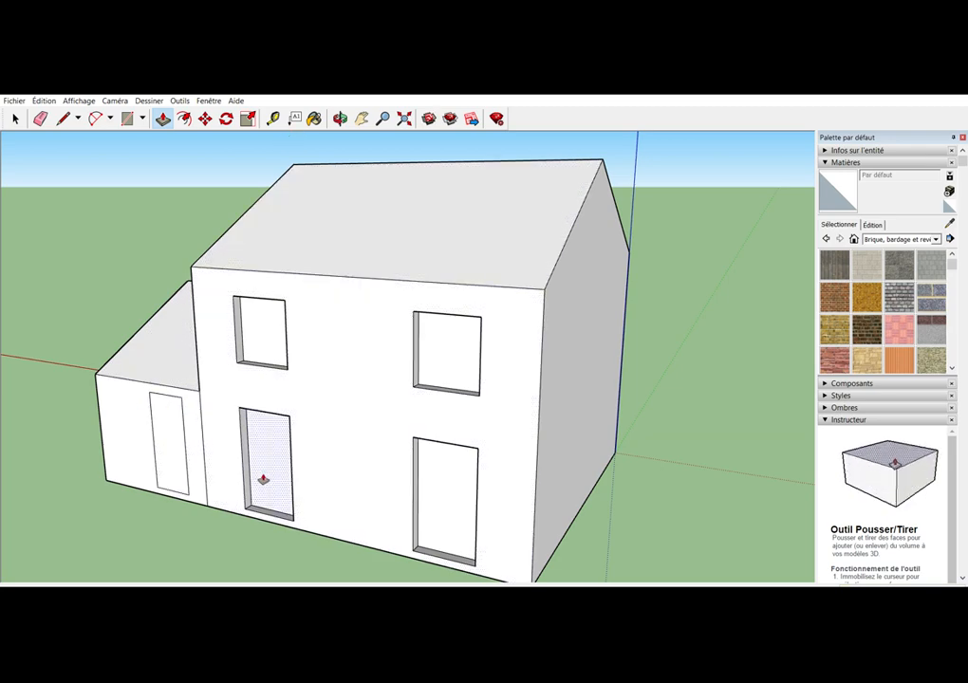
pyautogui.click(264, 479)
pyautogui.click(276, 477)
# Push the smaller block's rear door face inward to the same depth as the main block's openings
pyautogui.click(344, 115)
pyautogui.moveTo(228, 494); pyautogui.dragTo(233, 450)
pyautogui.click(162, 117)
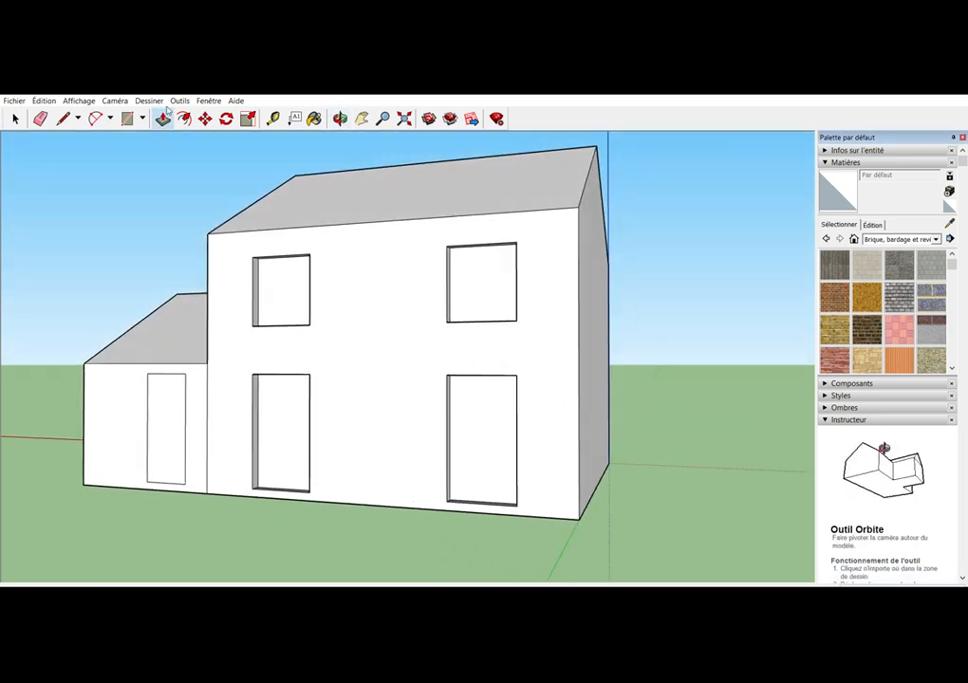
pyautogui.click(185, 417)
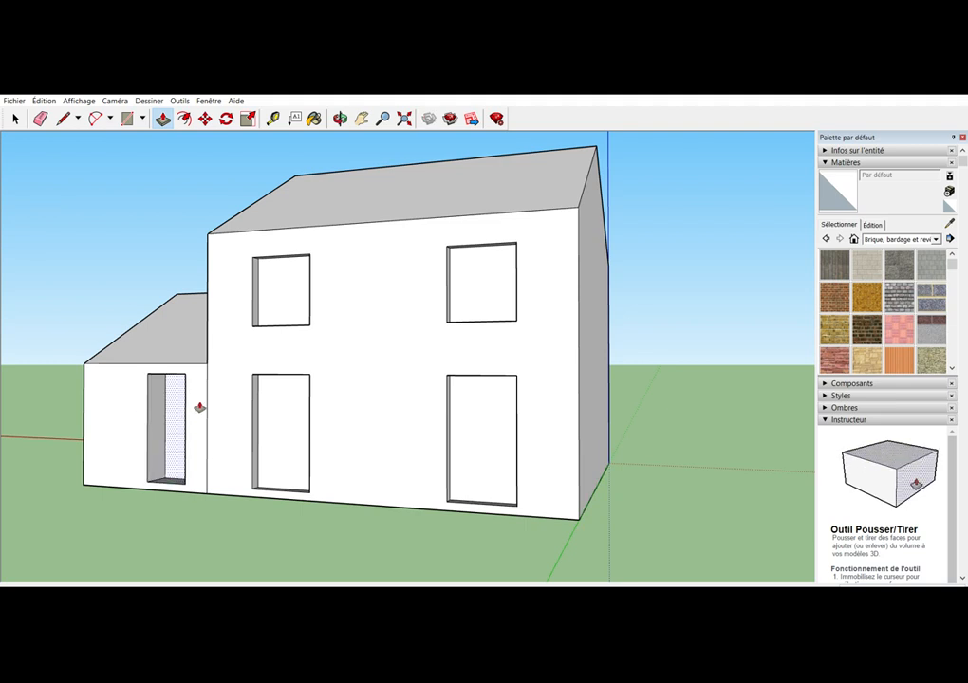
pyautogui.click(199, 407)
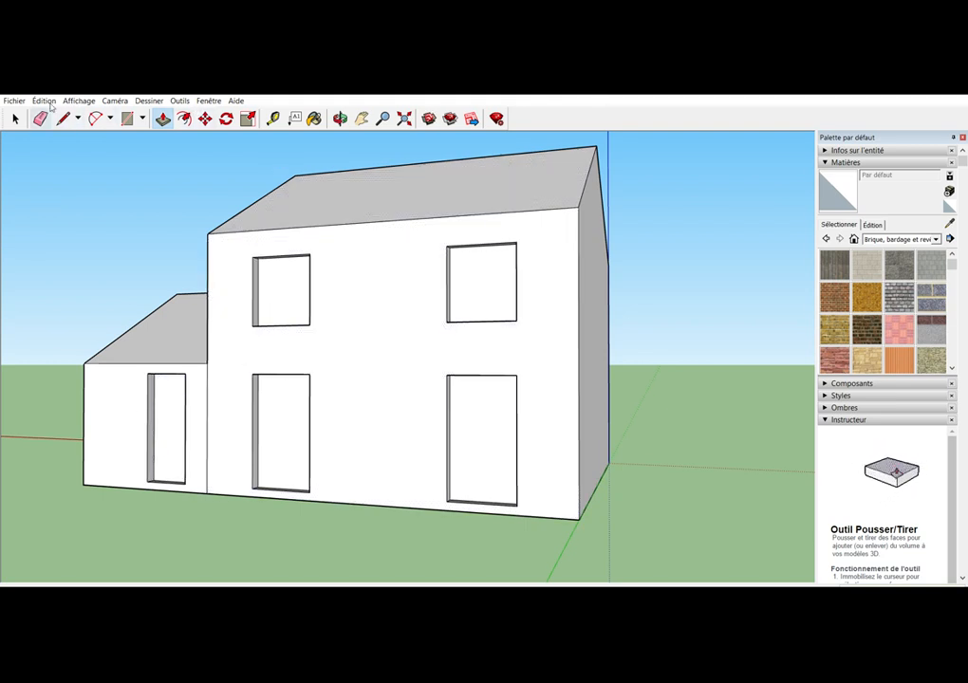
# Delete the recessed faces of the smaller block's rear door and the main rear wall's two windows and two doors to open them up
pyautogui.click(15, 118)
pyautogui.click(178, 441)
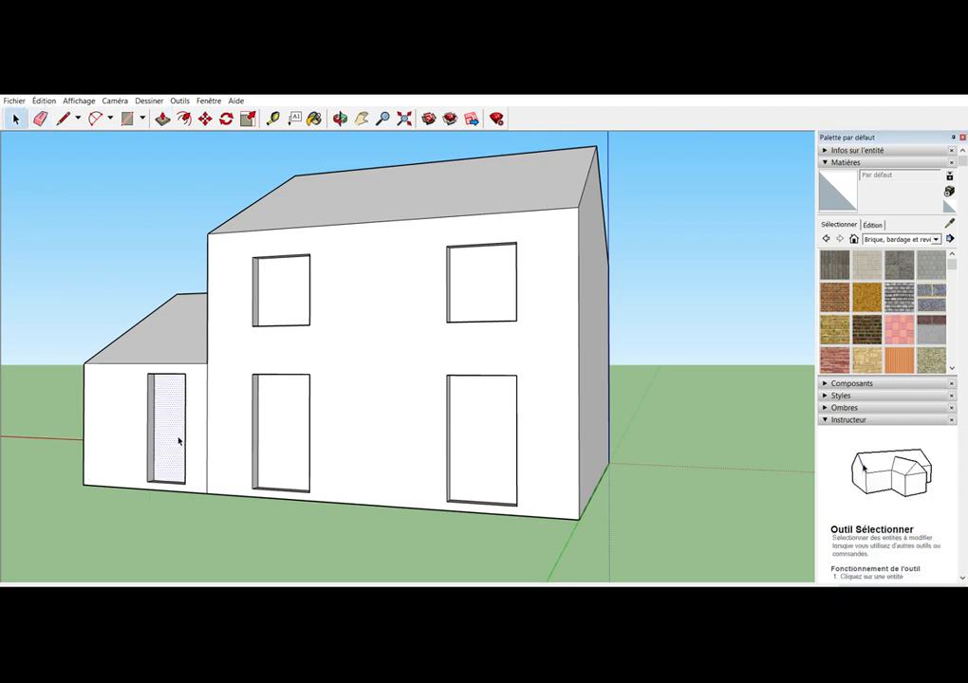
pyautogui.press('Delete')
pyautogui.click(279, 293)
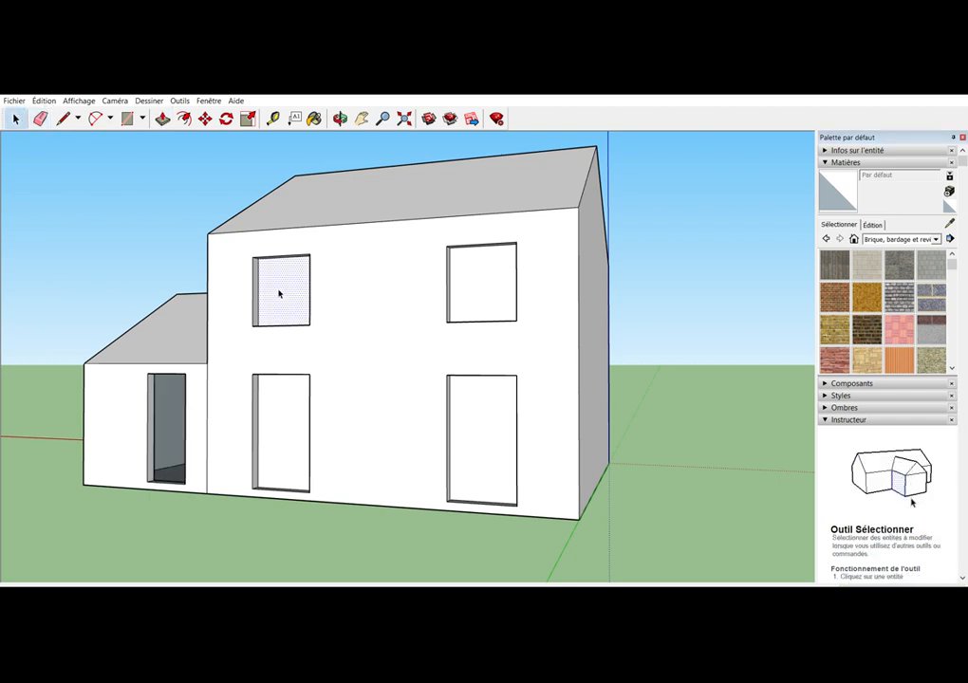
pyautogui.press('Delete')
pyautogui.click(275, 415)
pyautogui.press('Delete')
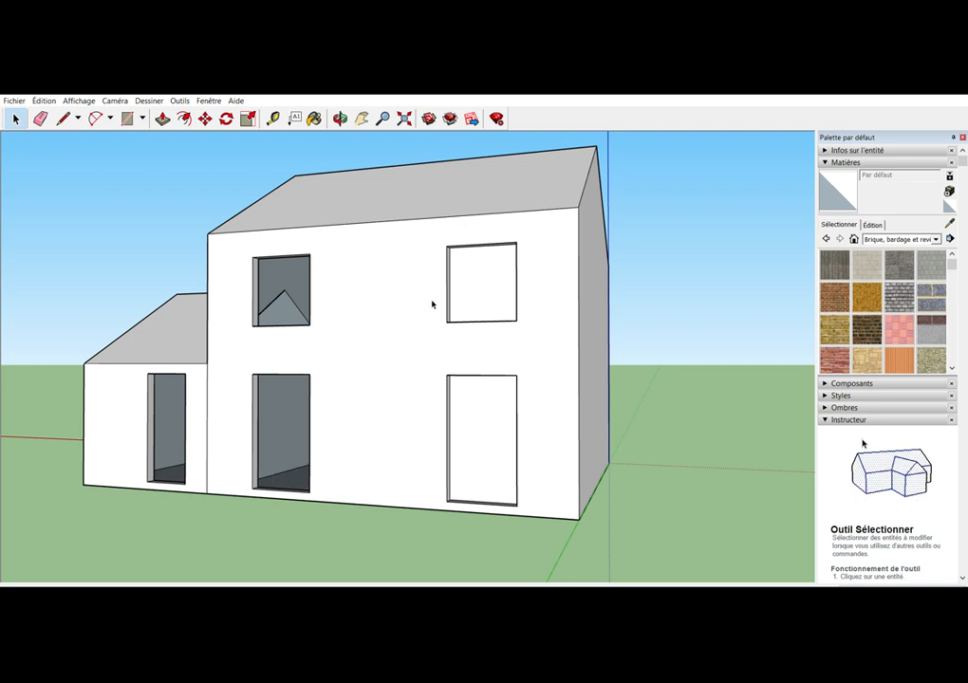
pyautogui.click(495, 277)
pyautogui.press('Delete')
pyautogui.click(488, 404)
pyautogui.press('Delete')
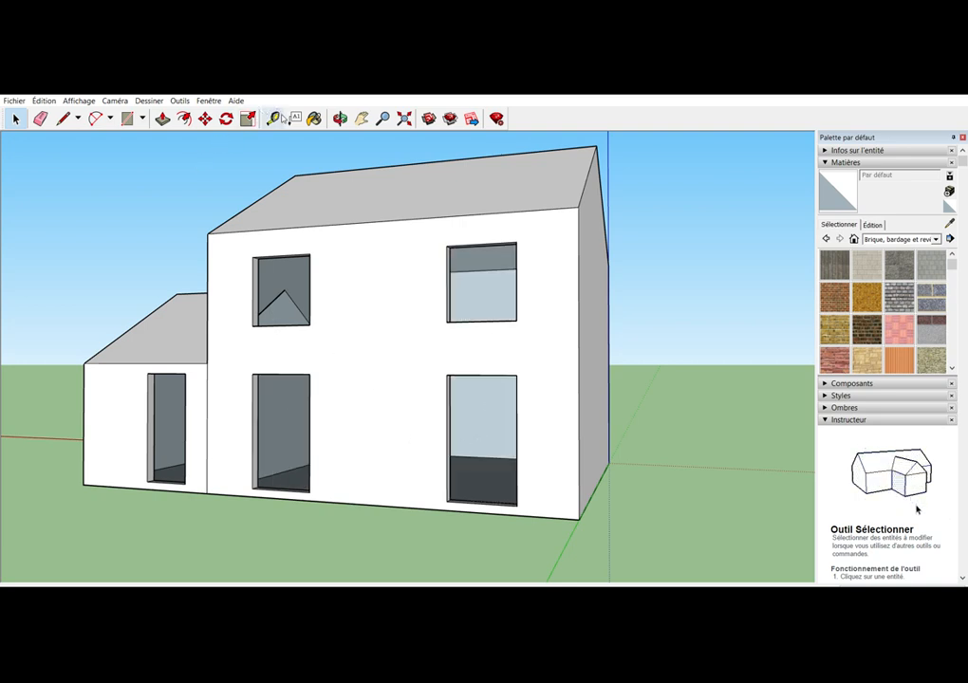
pyautogui.click(339, 119)
pyautogui.moveTo(330, 309); pyautogui.dragTo(267, 445)
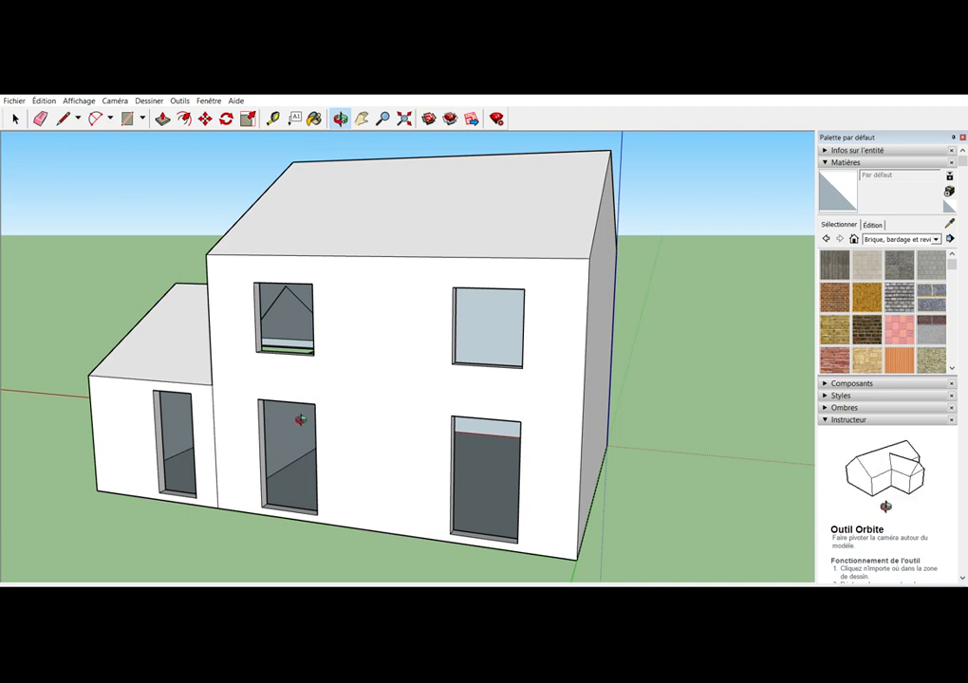